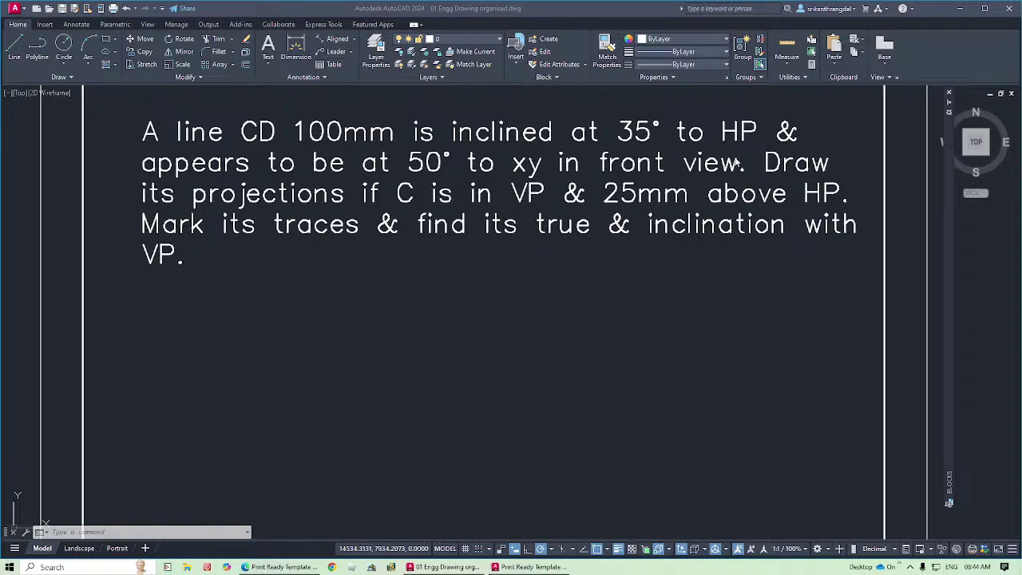
Edit the line CD problem statement so its ending reads "find its true & apparent inclinations with VP.".
scroll(736, 164, down, 2)
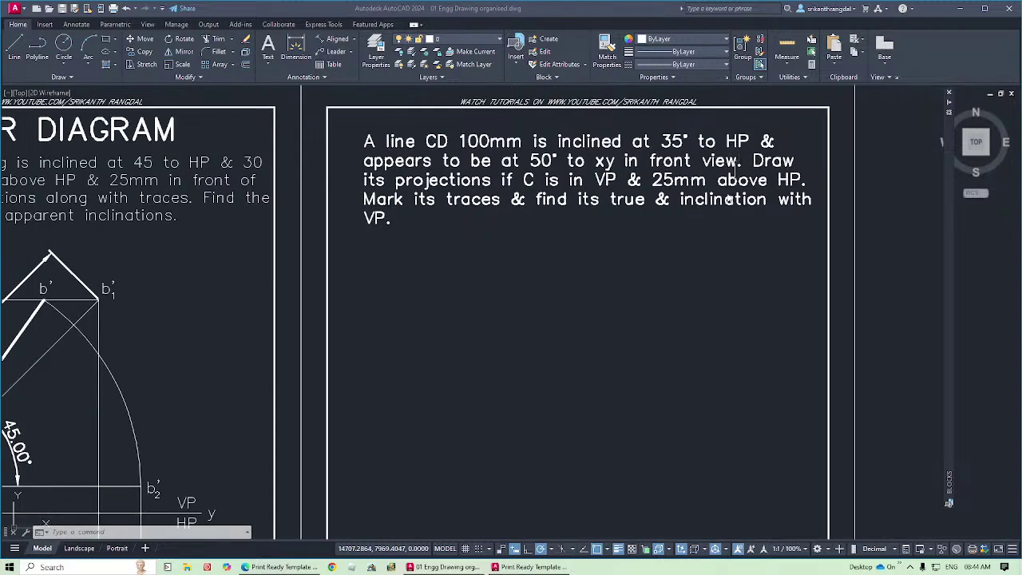
scroll(735, 164, down, 3)
scroll(726, 195, up, 5)
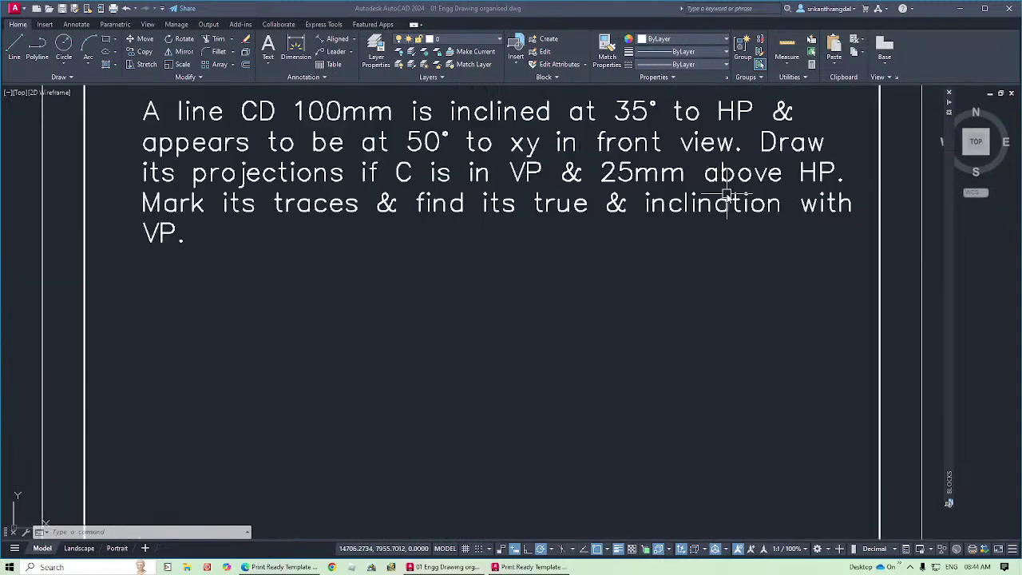
click(580, 203)
double_click(592, 205)
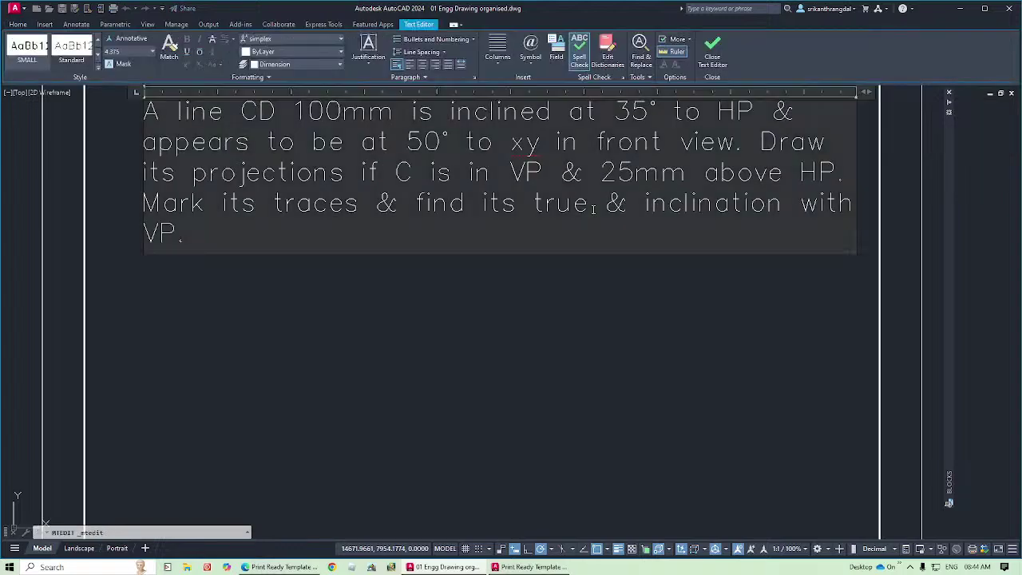
double_click(703, 205)
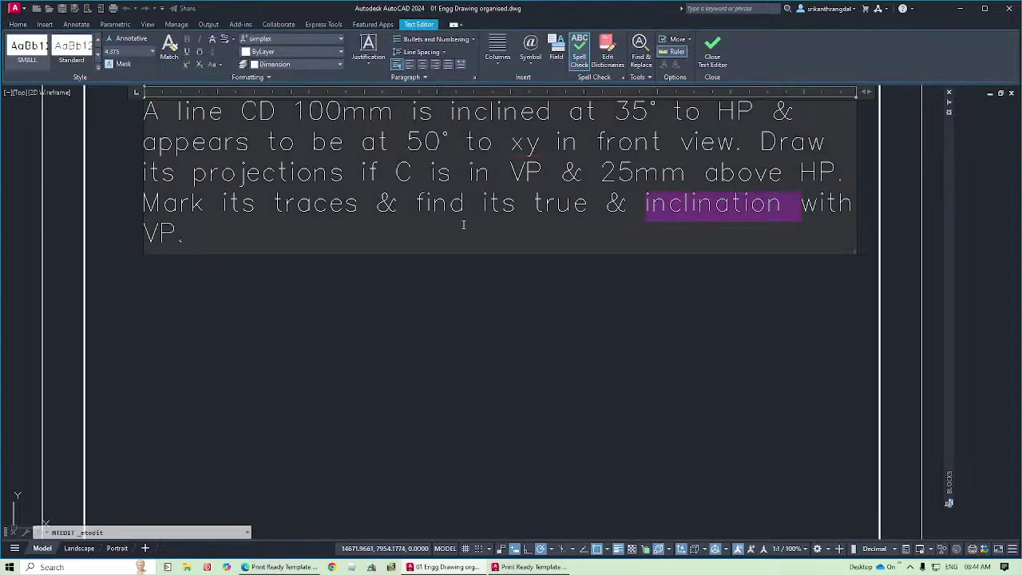
click(647, 205)
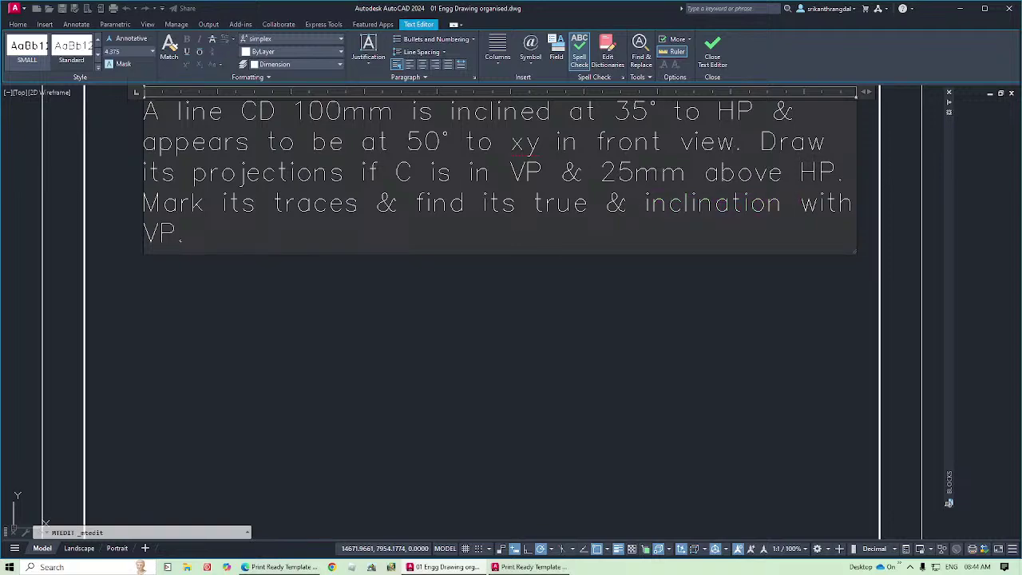
text(APP)
key(BackSpace)
key(BackSpace)
key(BackSpace)
text(a)
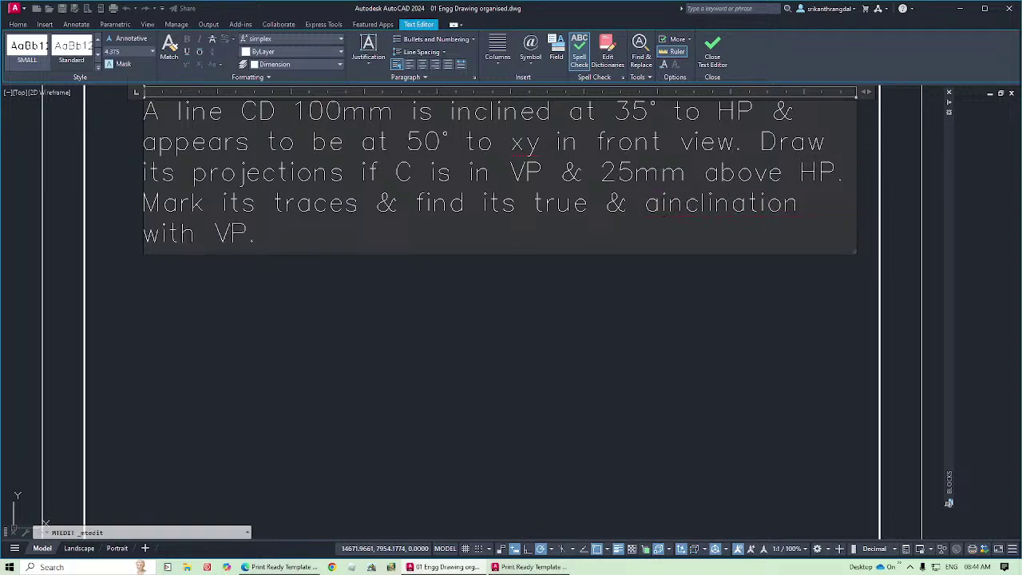
text(pprent )
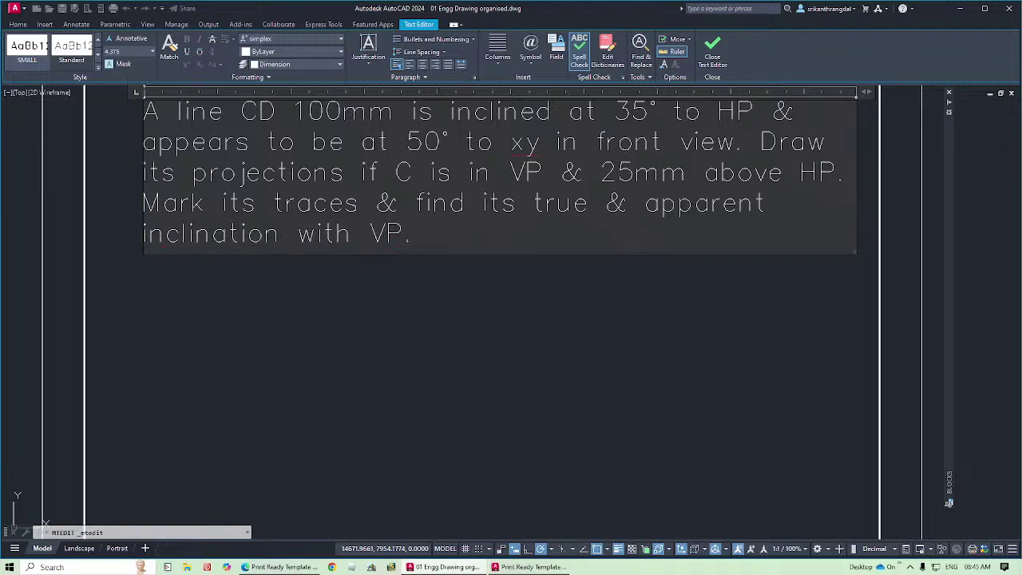
text(s)
key(Escape)
key(Escape)
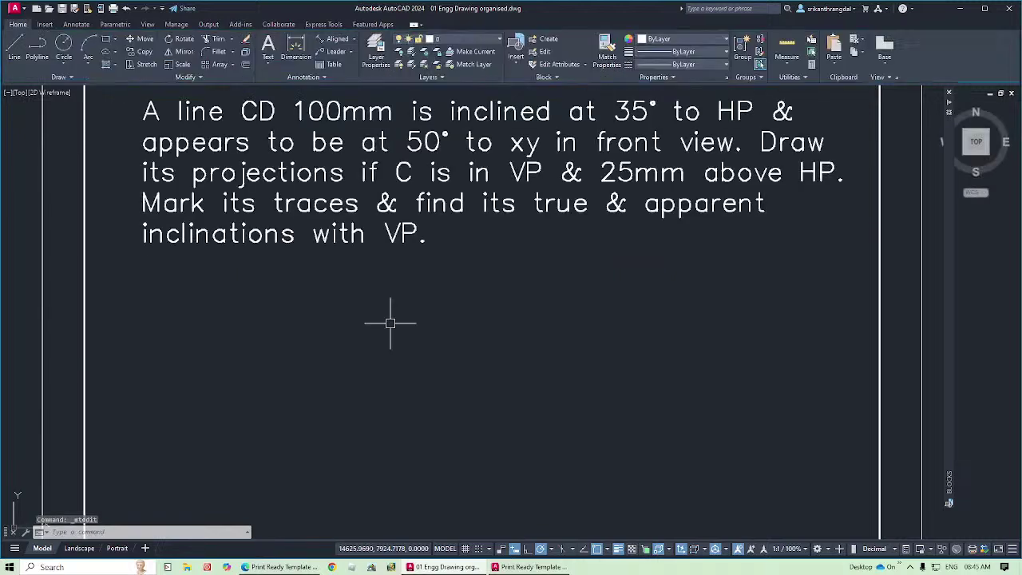
Examine the whole master diagram of line AB beside the empty line CD sheet.
scroll(481, 244, down, 4)
mouse_move(498, 308)
middle_down()
mouse_move(516, 287)
mouse_move(718, 229)
middle_up()
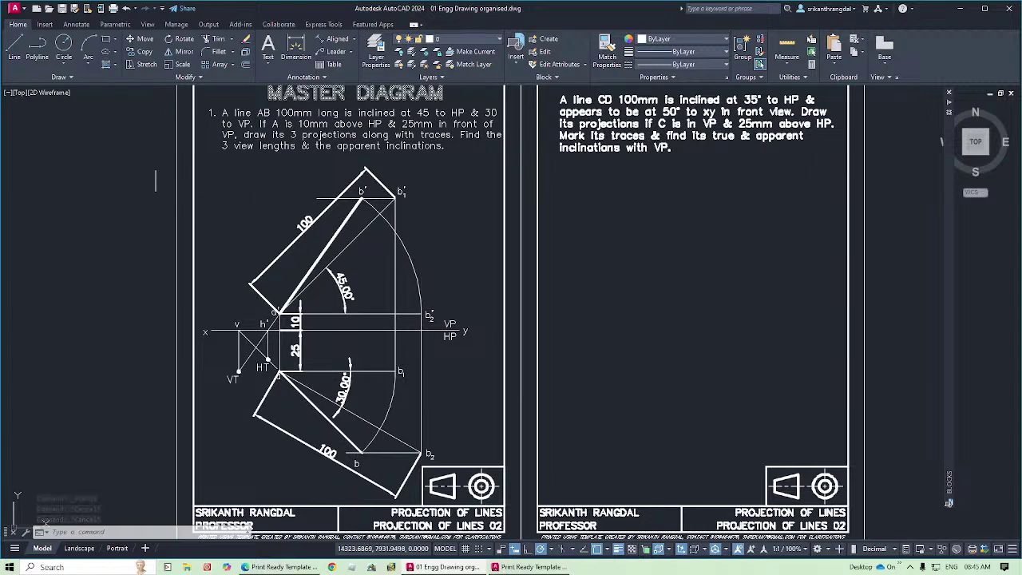
click(152, 140)
click(574, 528)
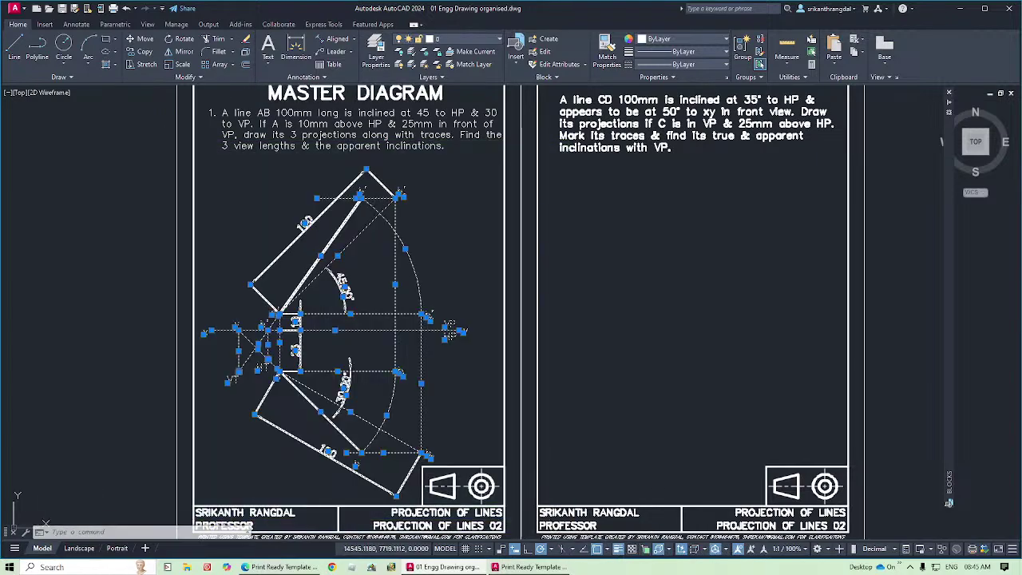
key(Escape)
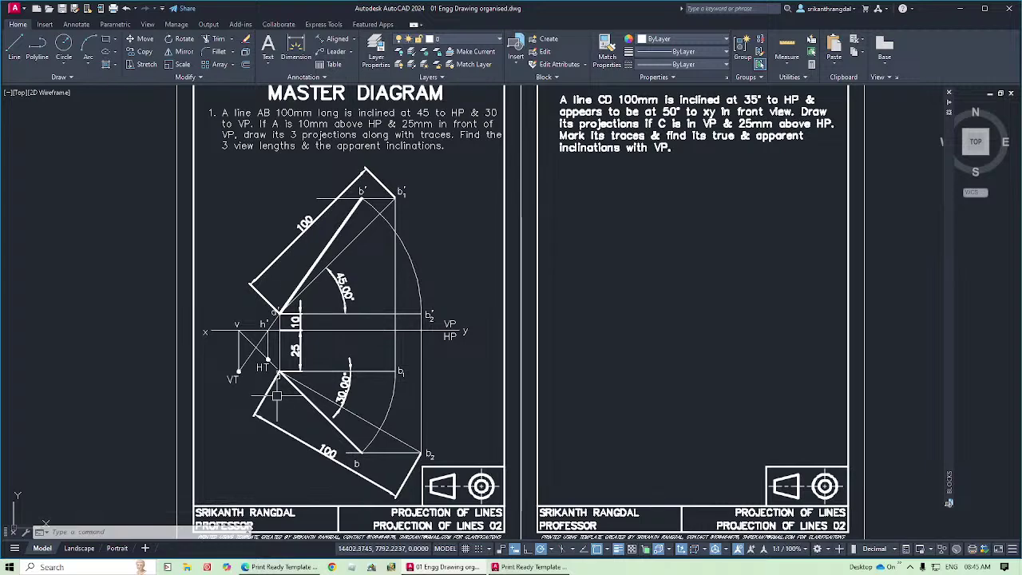
click(156, 119)
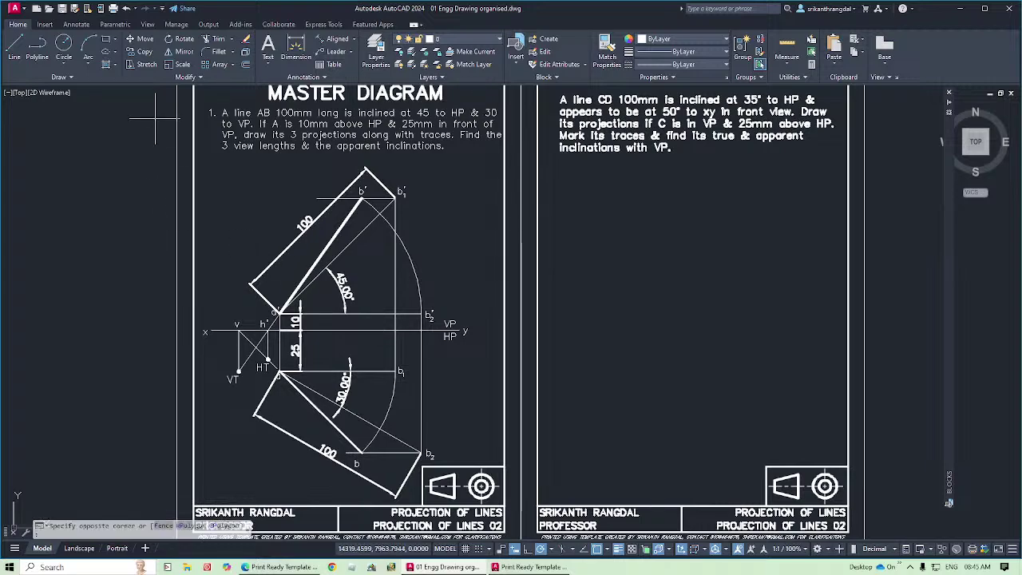
click(492, 500)
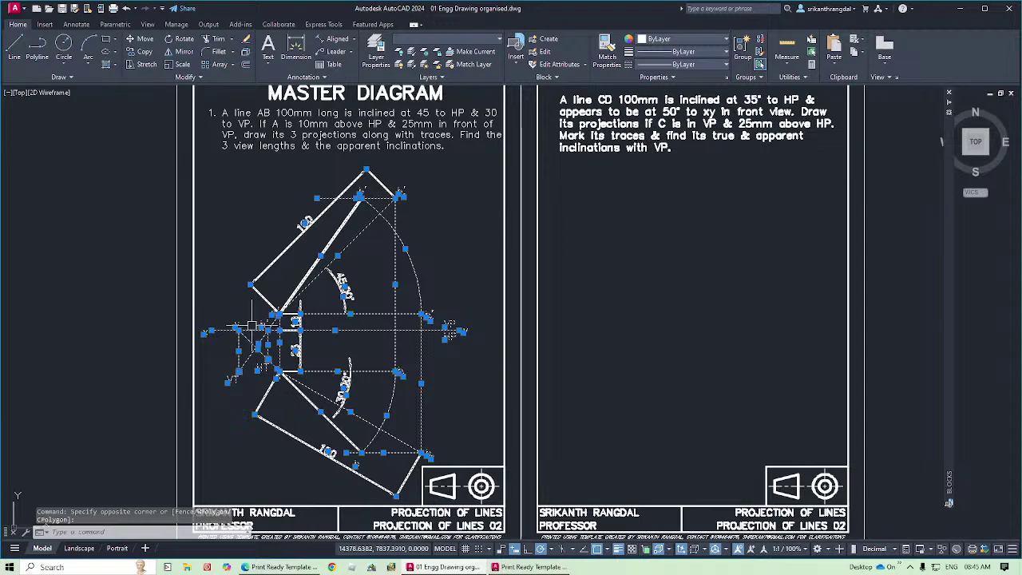
key(Escape)
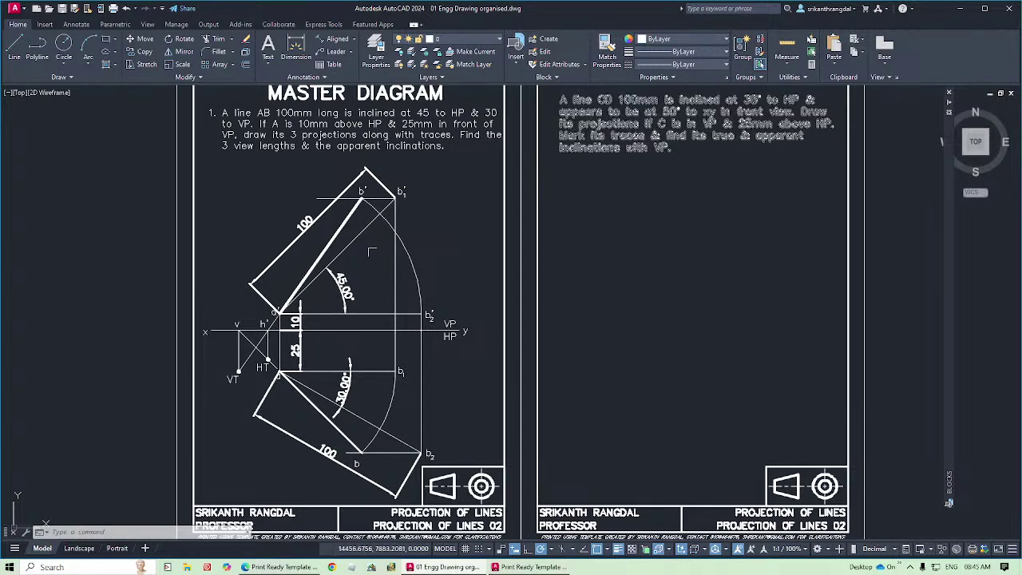
Examine the master diagram's true-length lines, its 45° angle and the front view a'b' against the line CD problem.
click(345, 243)
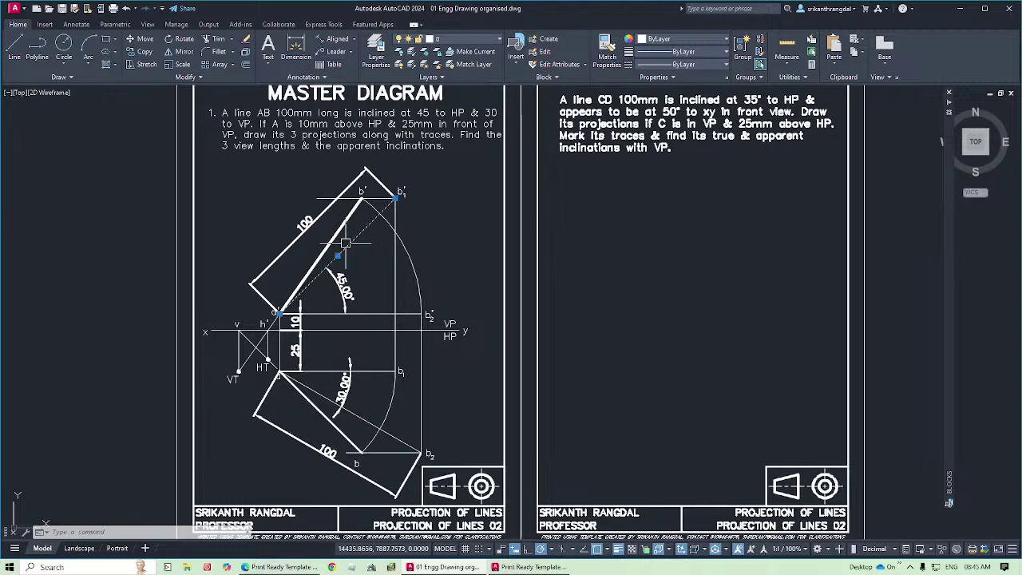
click(359, 418)
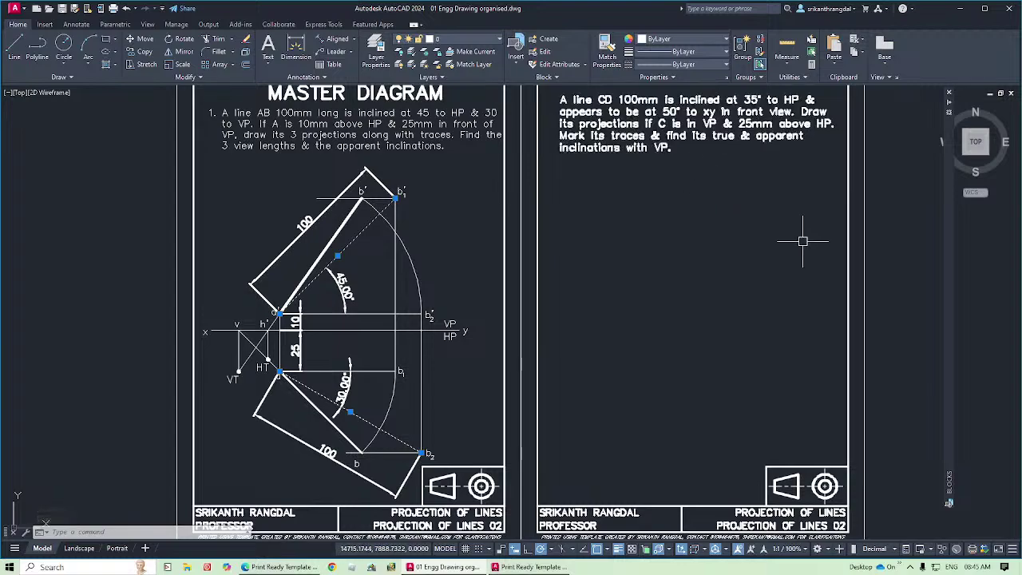
click(342, 286)
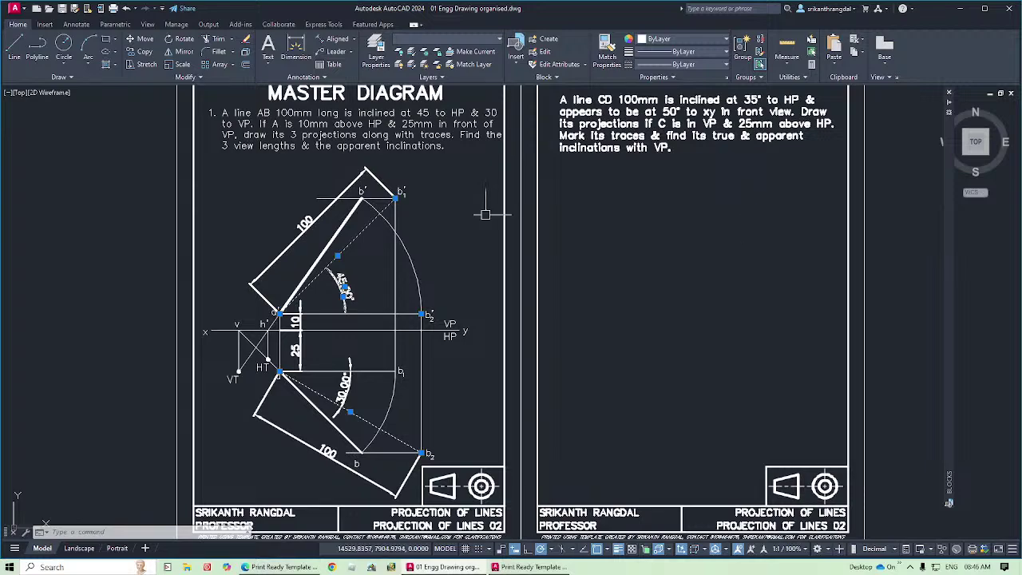
click(337, 233)
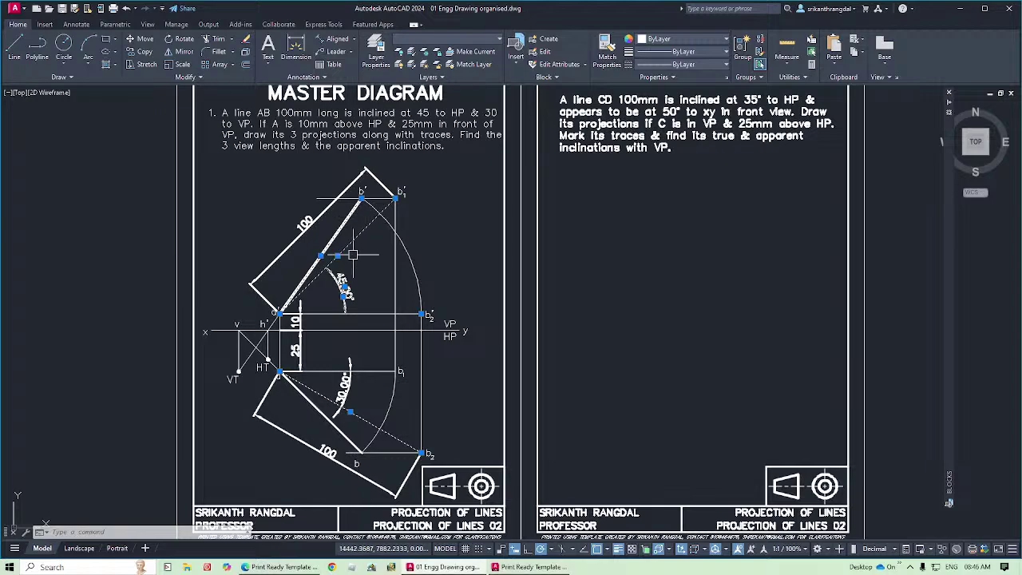
key(Escape)
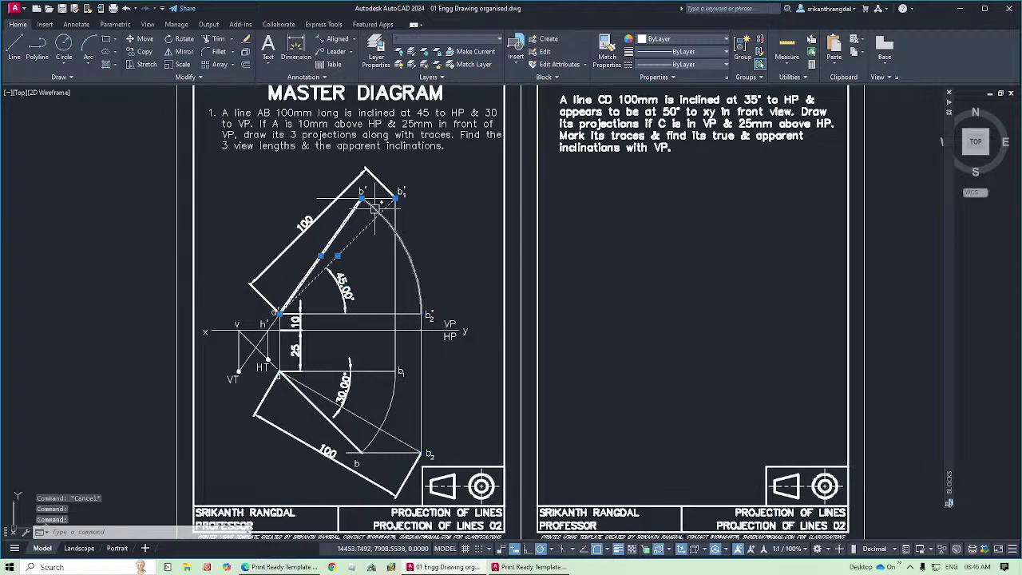
click(337, 233)
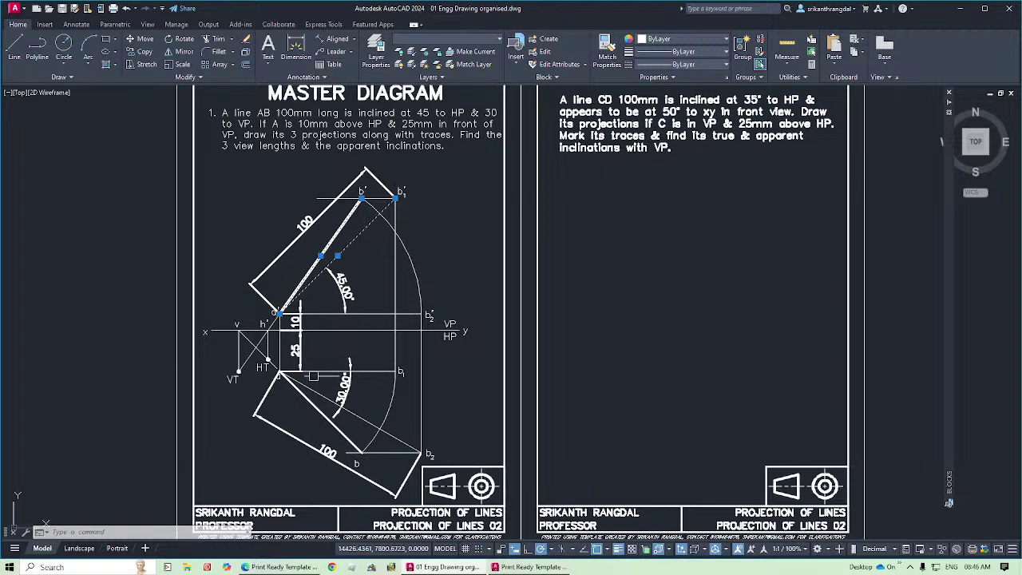
mouse_move(308, 400)
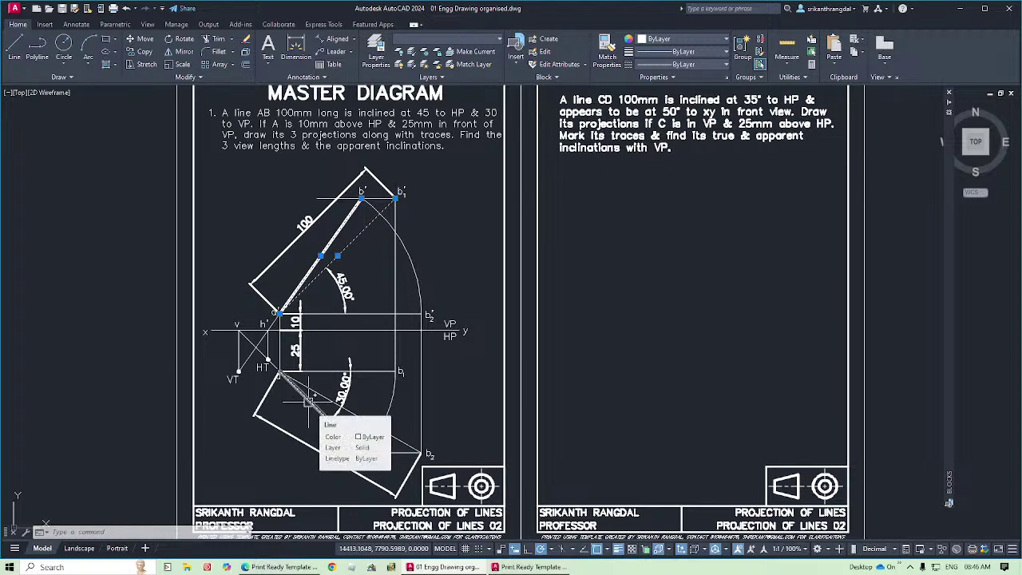
key(Escape)
Copy the xy reference line with its x, y, VP and HP labels from the master diagram onto the line CD sheet.
click(479, 310)
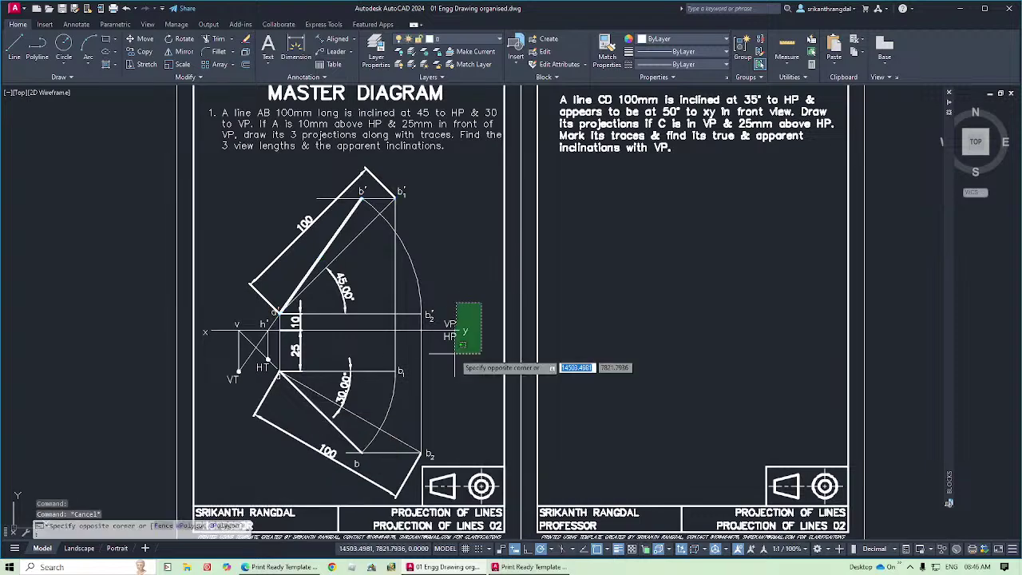
click(451, 331)
click(225, 323)
click(202, 340)
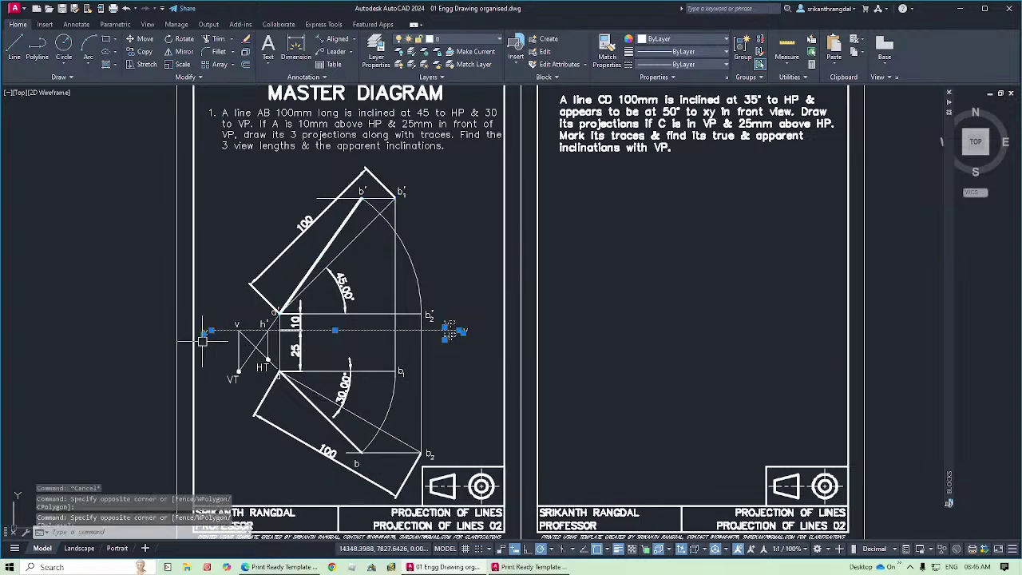
key(ctrl+c)
key(ctrl+v)
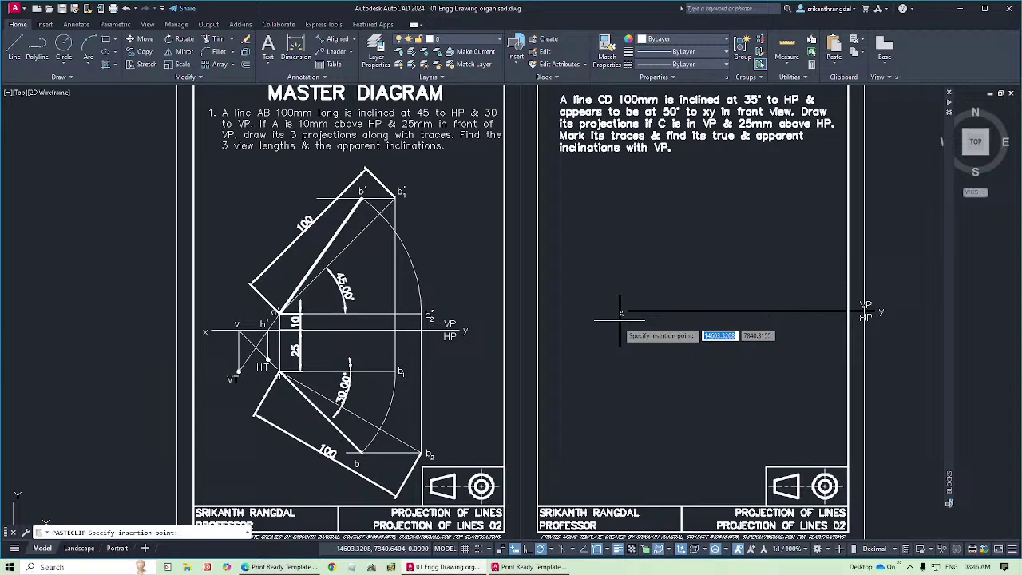
click(558, 322)
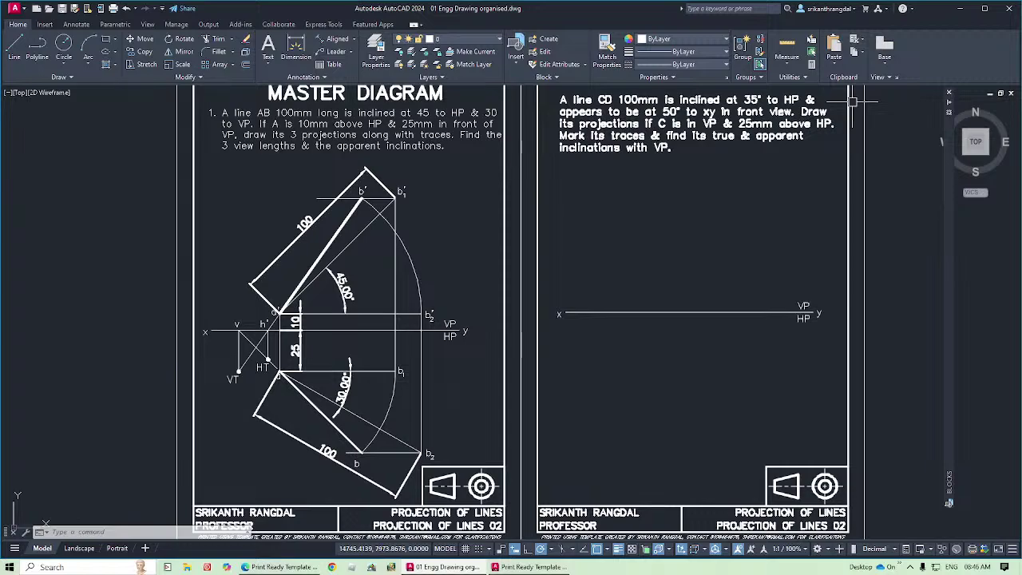
Draw a vertical projector upward from the new xy line near its x end.
text(l)
key(Return)
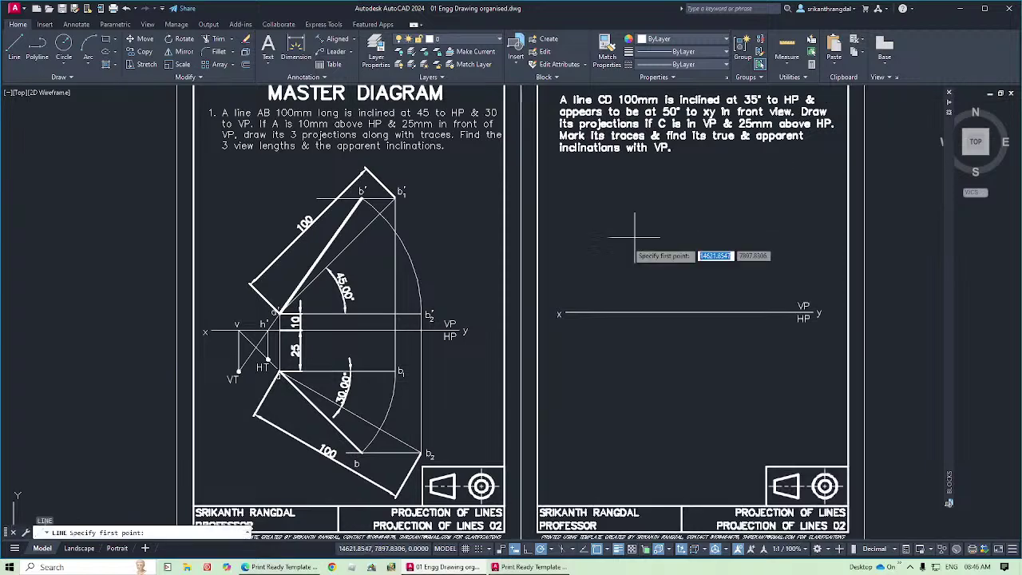
click(586, 313)
click(586, 239)
key(Escape)
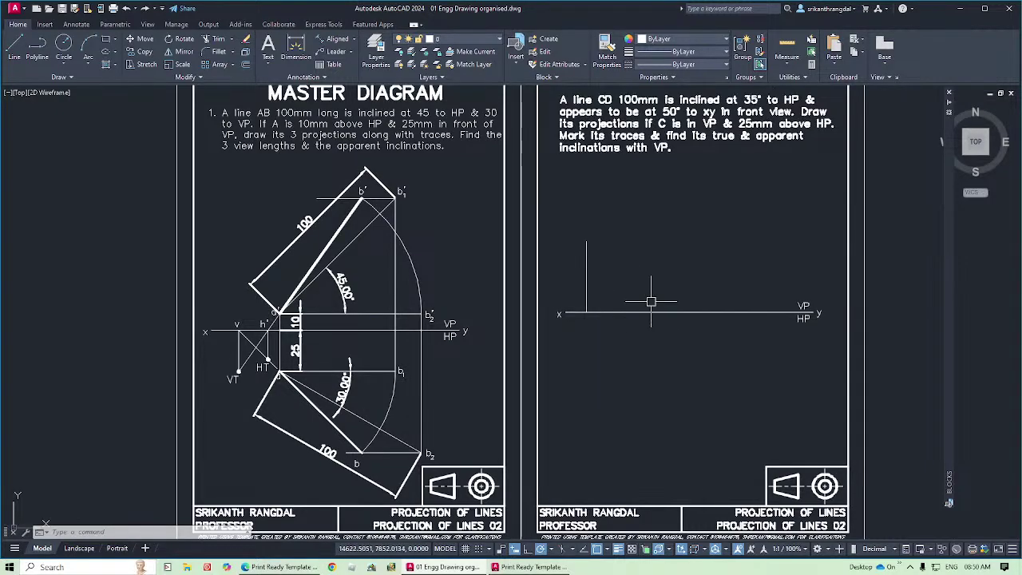
Offset the new xy line 25 mm upward to locate the height of point C above HP.
text(o)
key(Return)
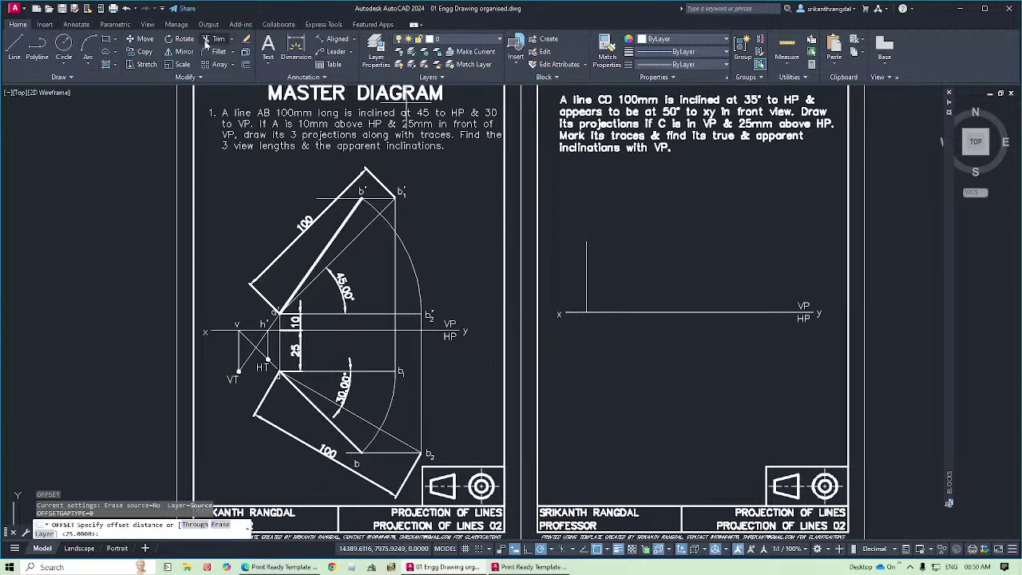
click(246, 66)
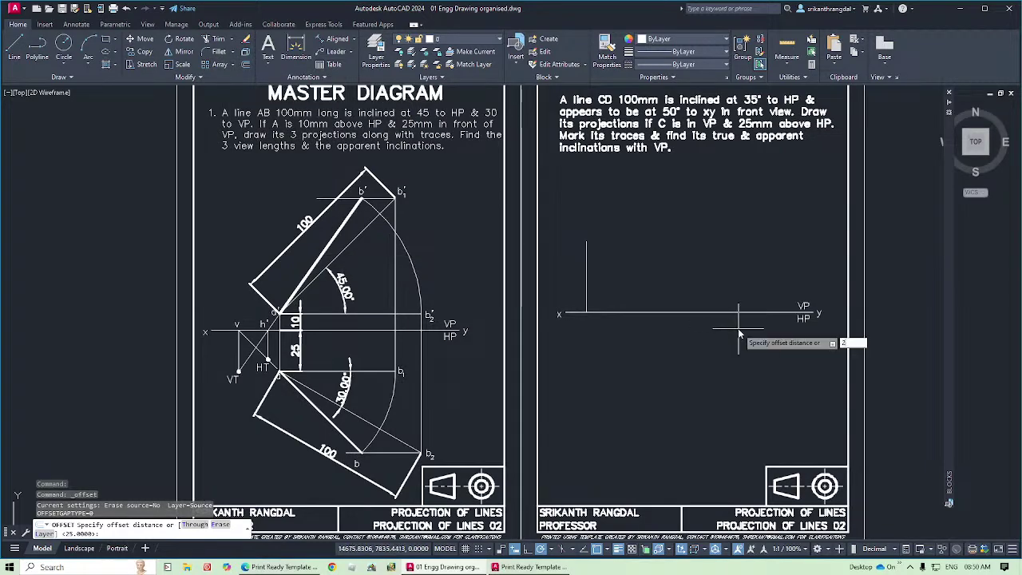
text(25)
key(Return)
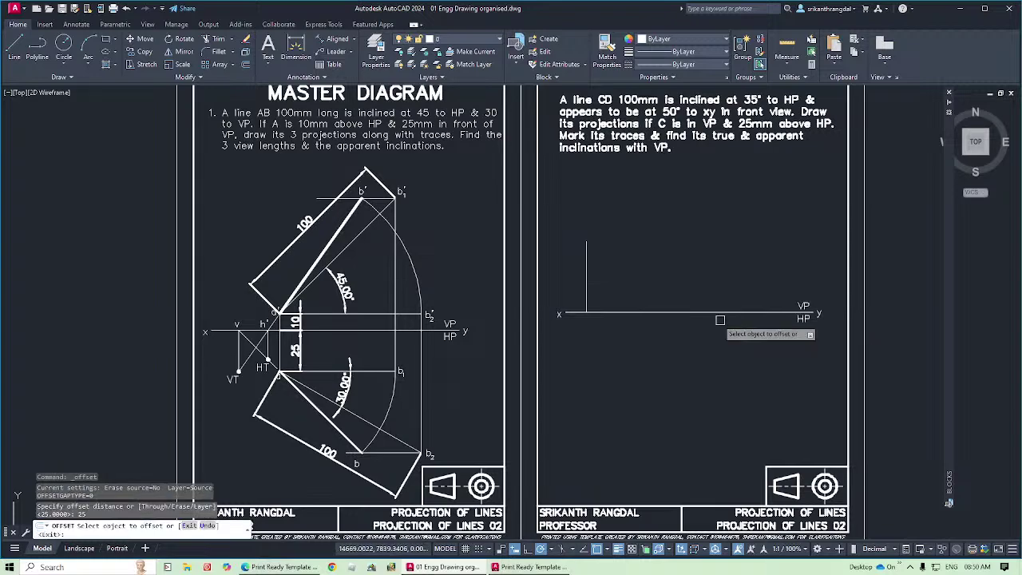
click(650, 311)
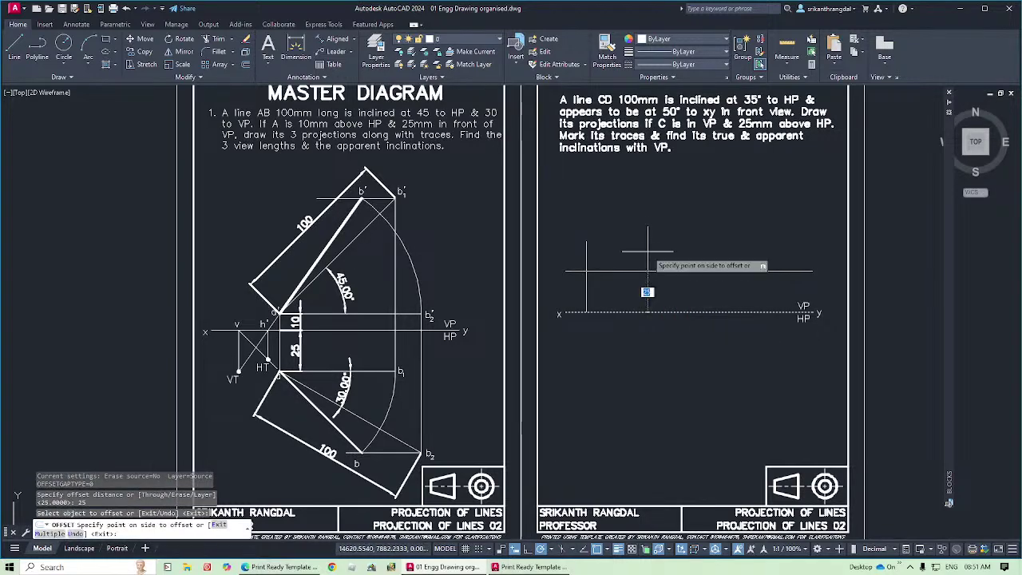
click(647, 292)
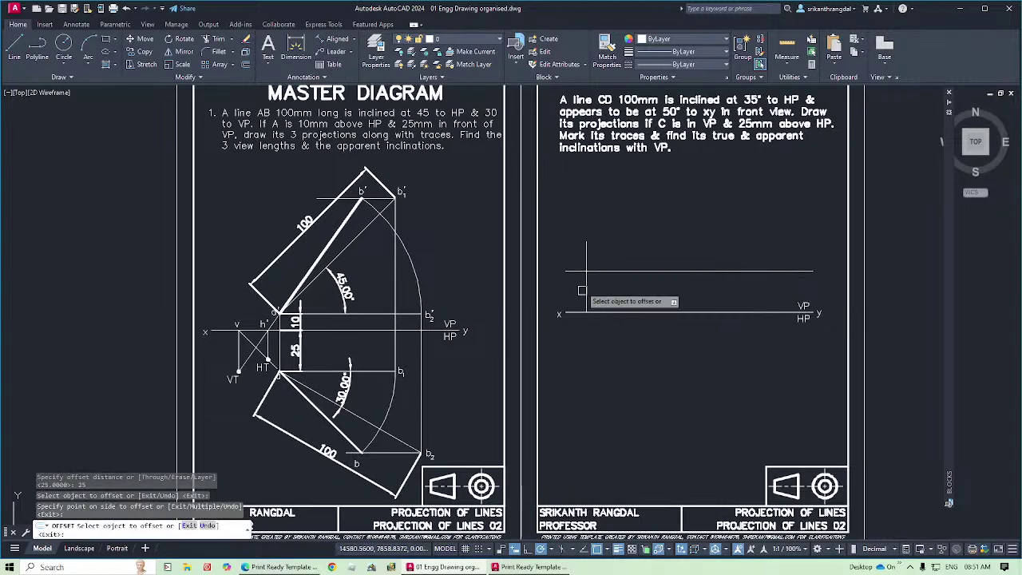
key(Return)
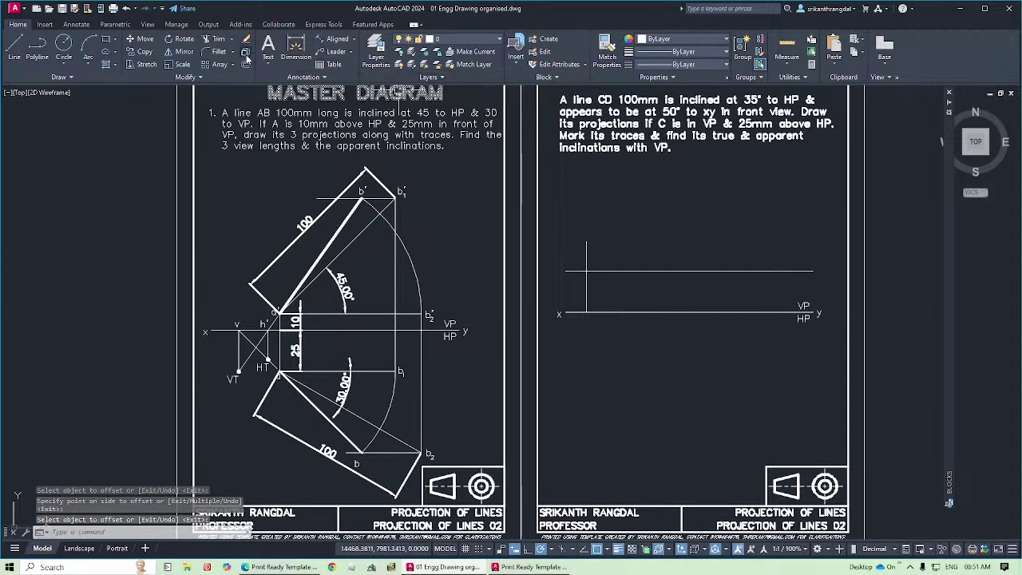
Trim the projector above the 25 mm offset line, and delete the offset line.
click(214, 39)
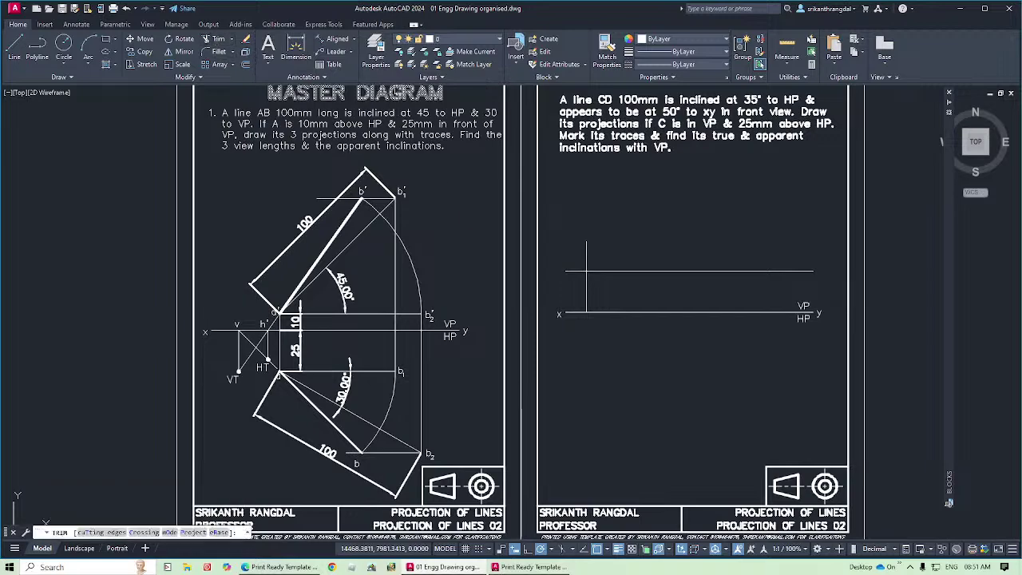
click(584, 251)
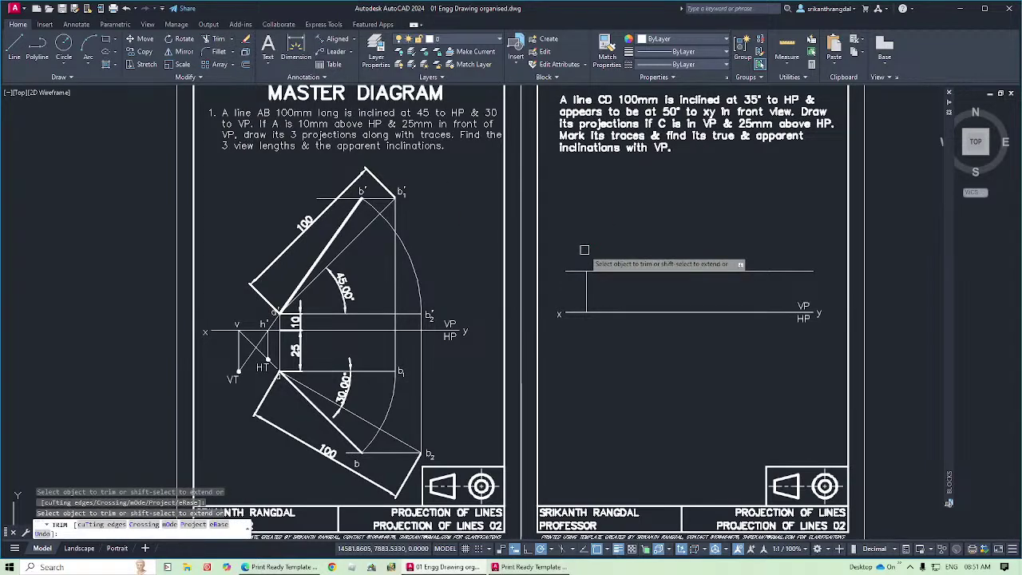
key(Escape)
click(607, 271)
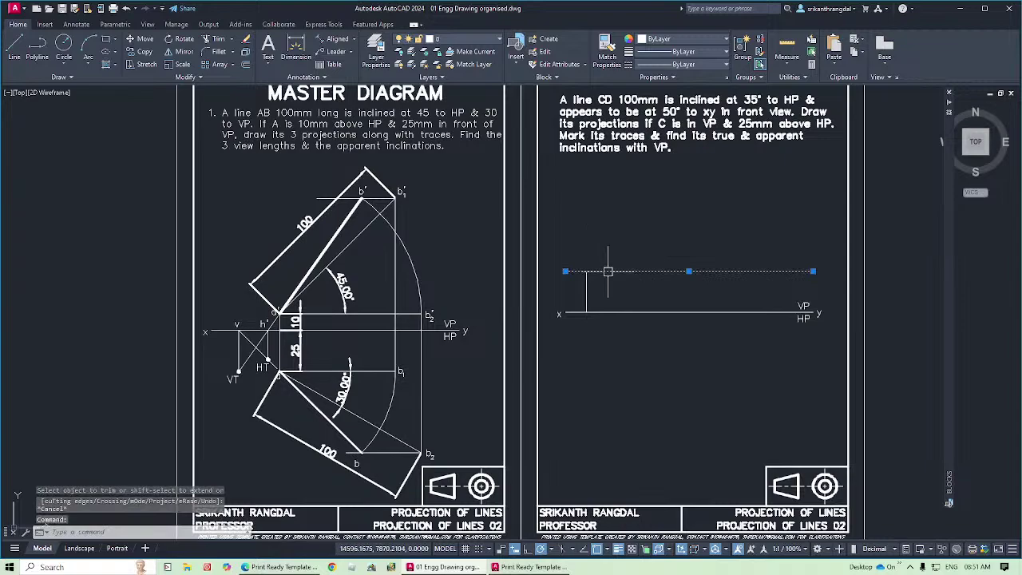
key(Delete)
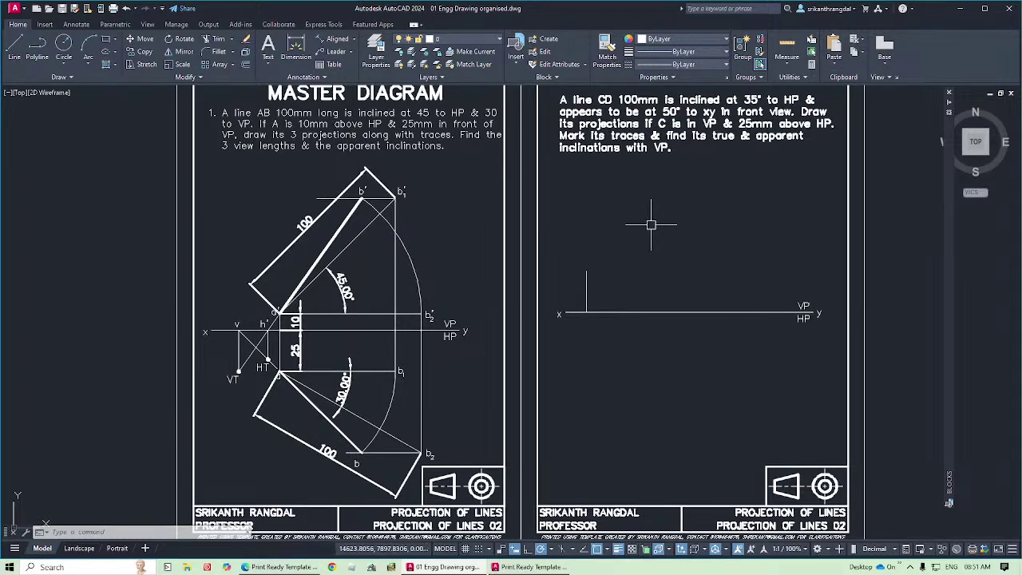
Copy the b' label from the master diagram to the upper and lower ends of the new projector.
click(424, 314)
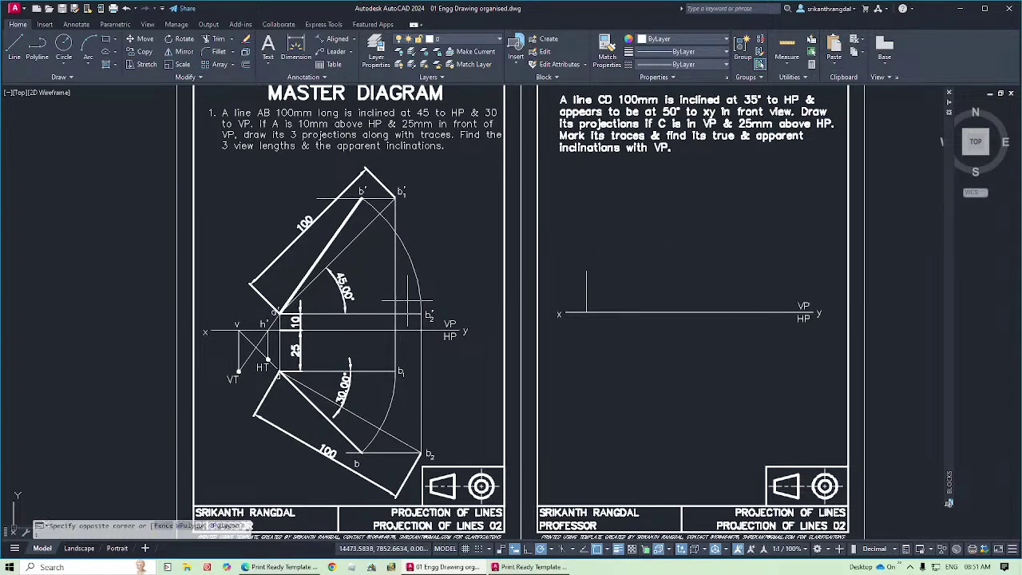
key(Escape)
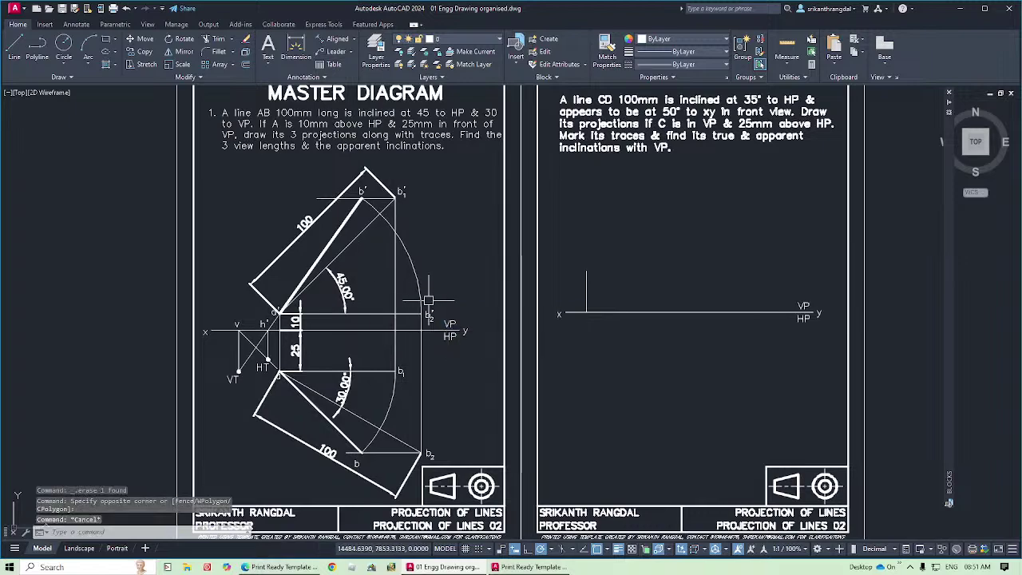
key(ctrl+v)
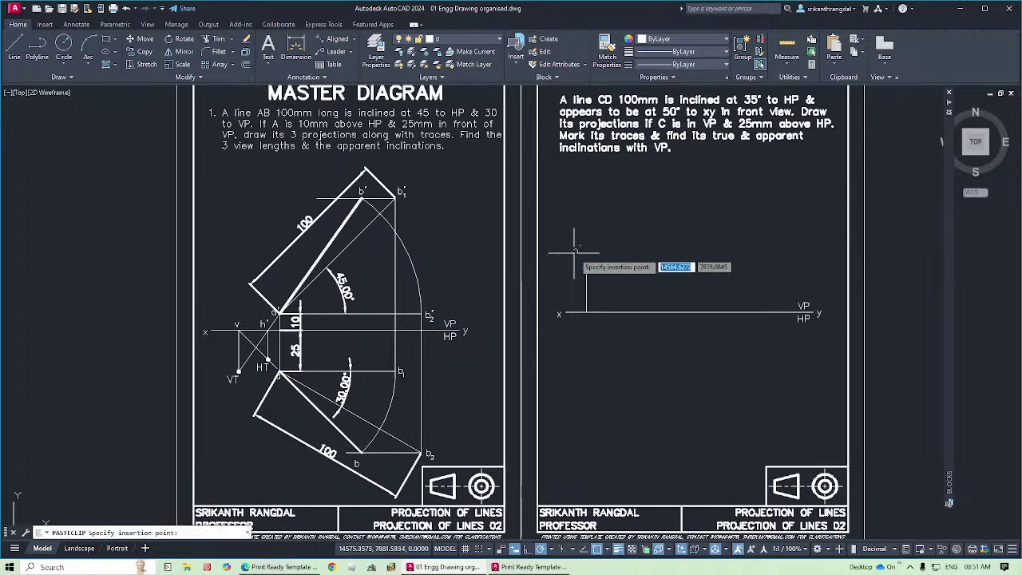
click(578, 320)
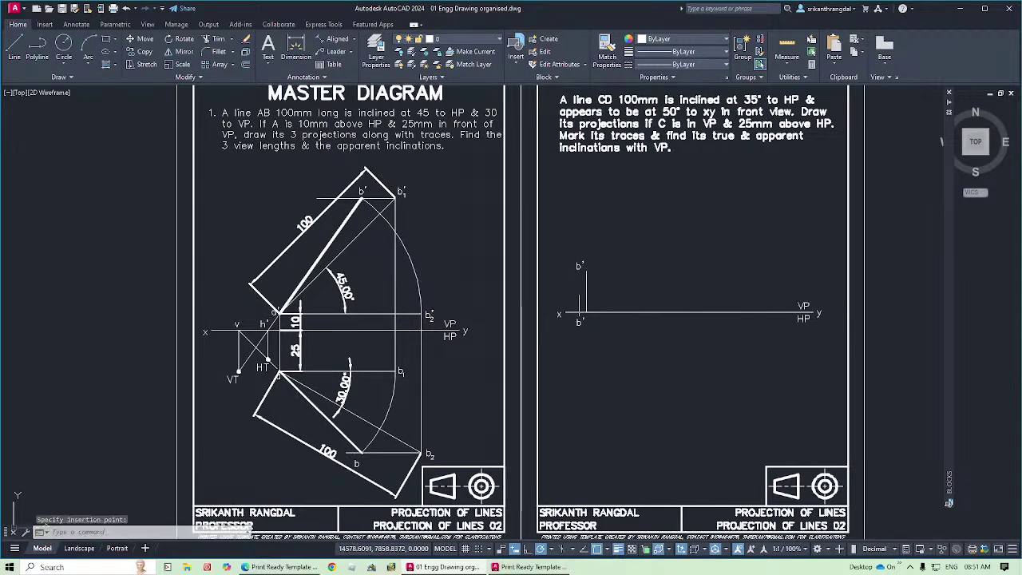
Rename the label at the projector's upper end c' and the one below xy c.
click(578, 268)
double_click(579, 267)
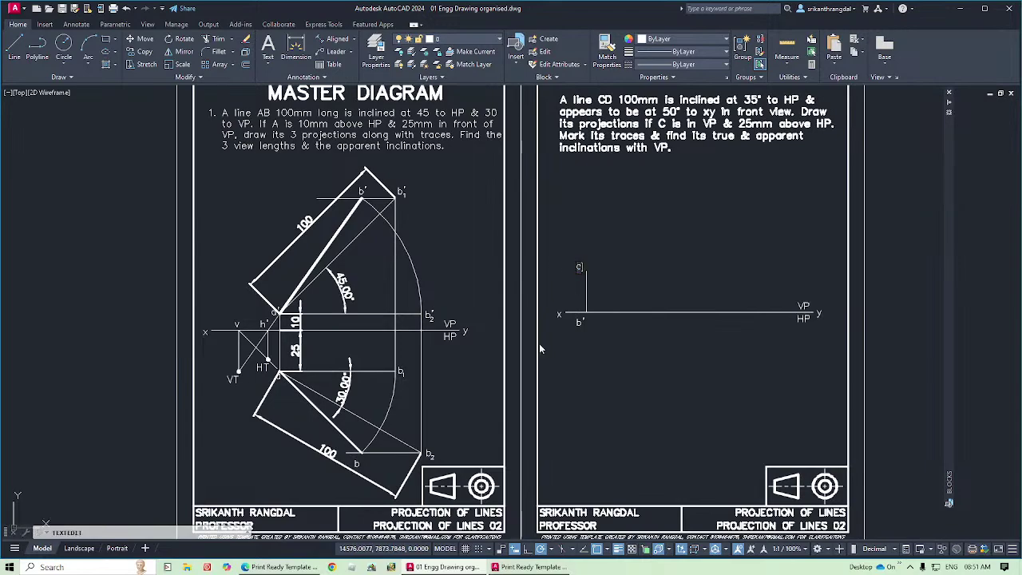
text(c')
click(564, 335)
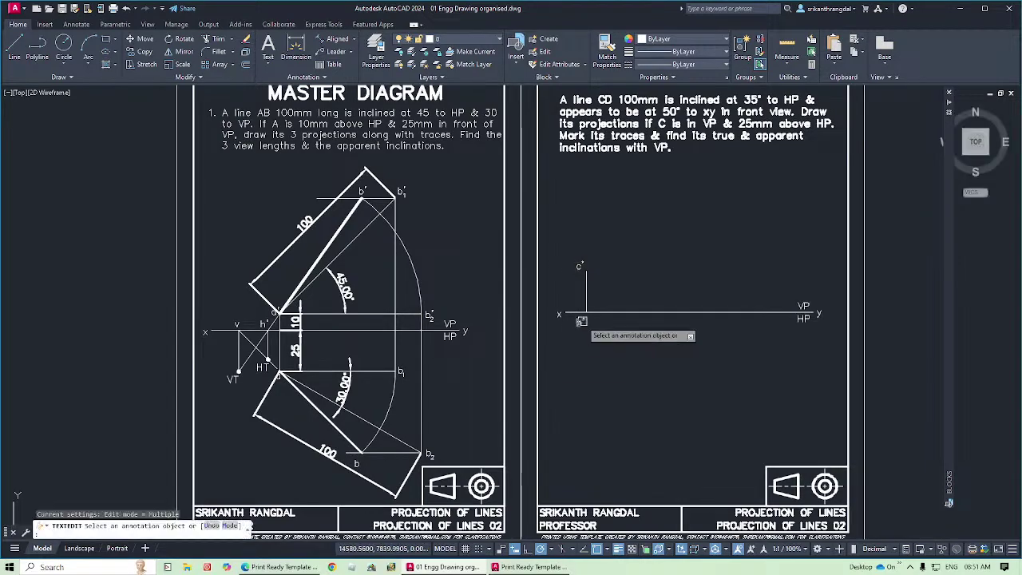
click(581, 324)
text(c)
click(589, 409)
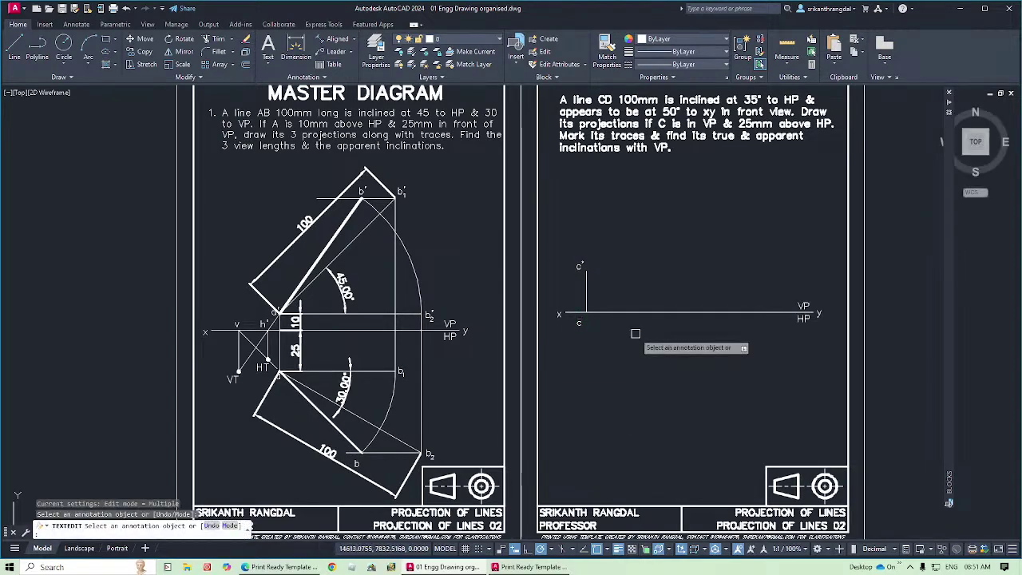
key(Escape)
Add an aligned dimension to the projector between c' and the xy line, placed on the side toward x.
text(dal)
key(Return)
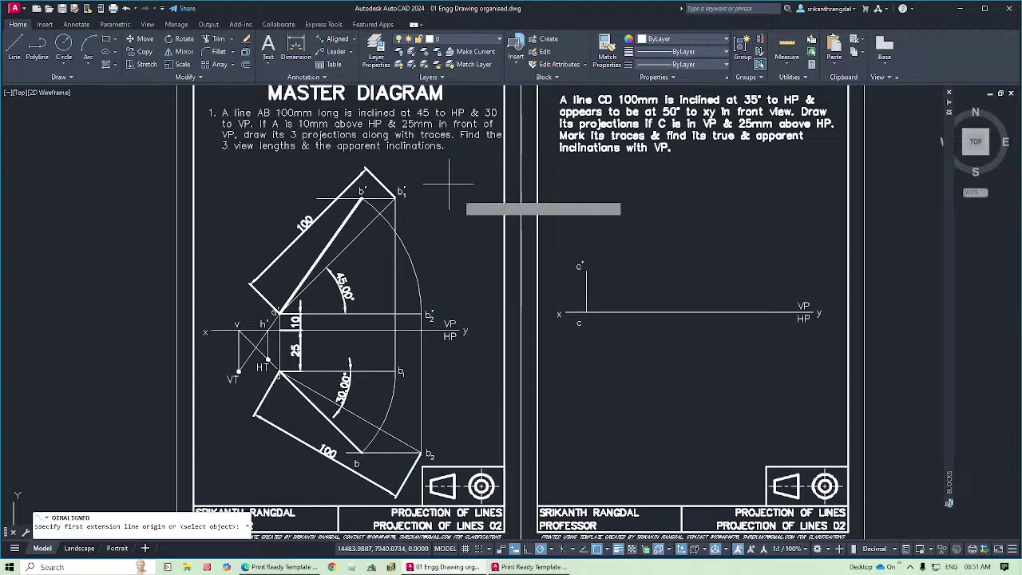
click(586, 275)
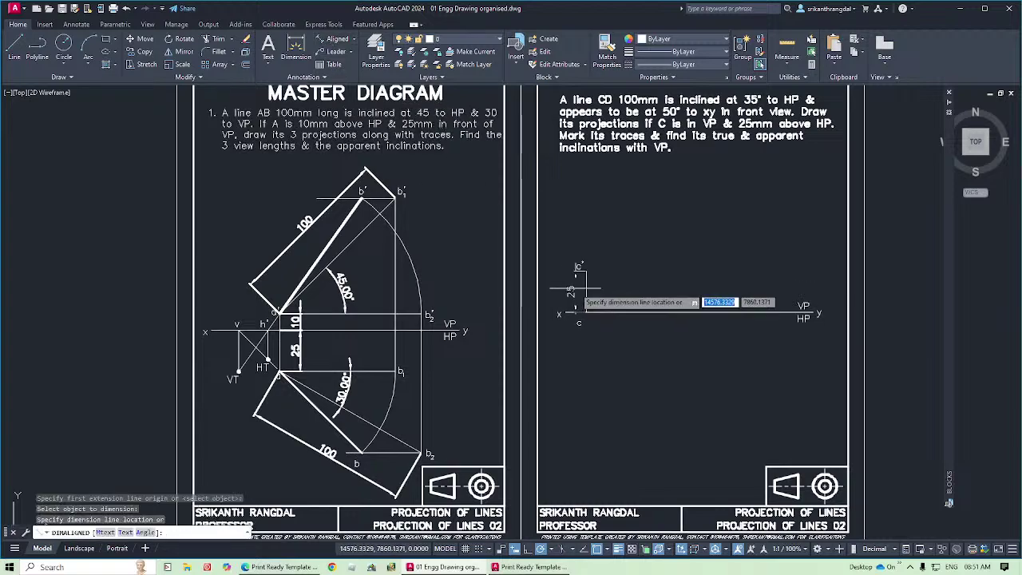
click(585, 313)
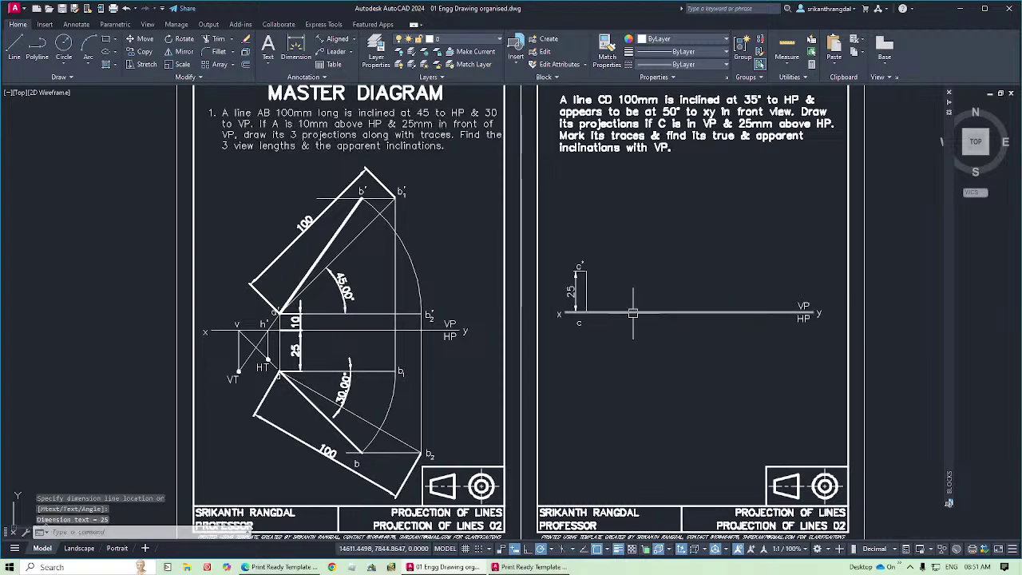
click(578, 296)
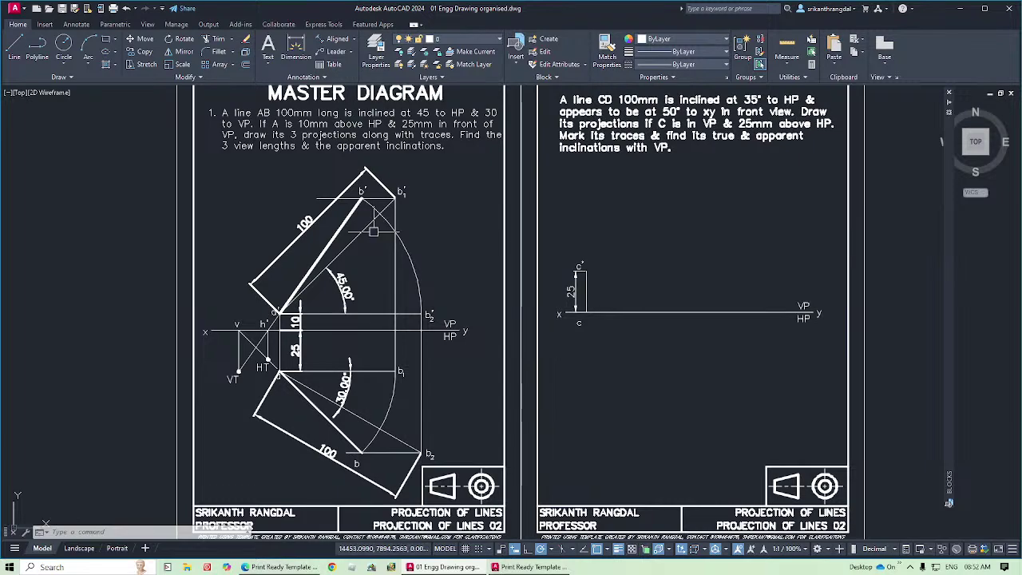
Draw a 100 mm true-length line from c' at 35° above horizontal, following a'b1' in the master diagram.
click(339, 254)
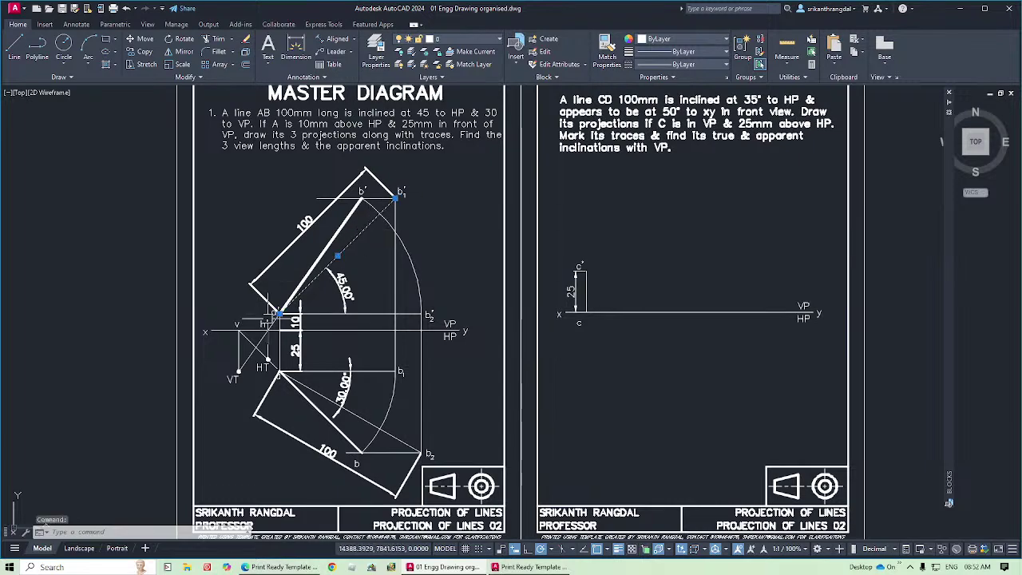
key(Escape)
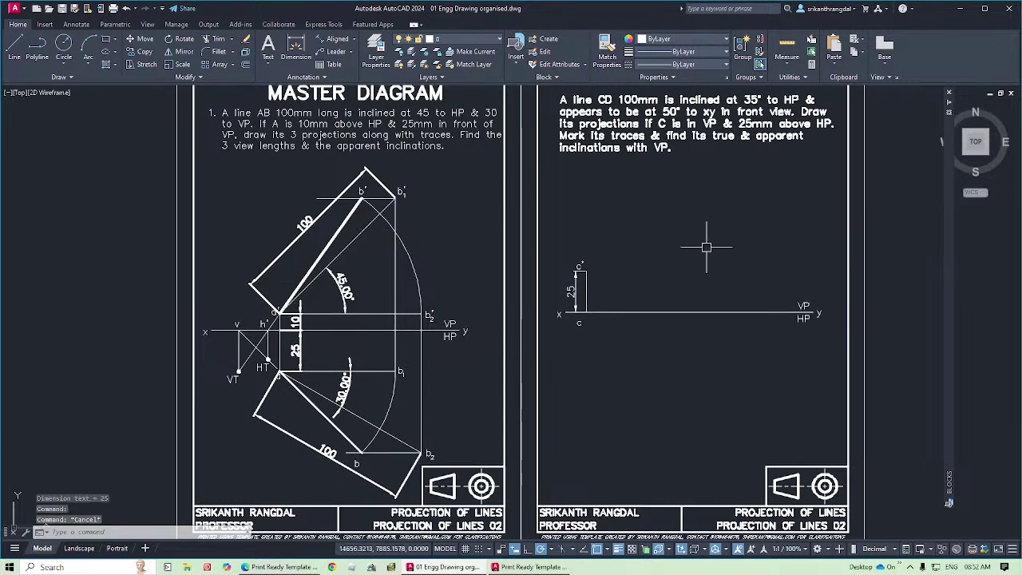
text(l)
key(Return)
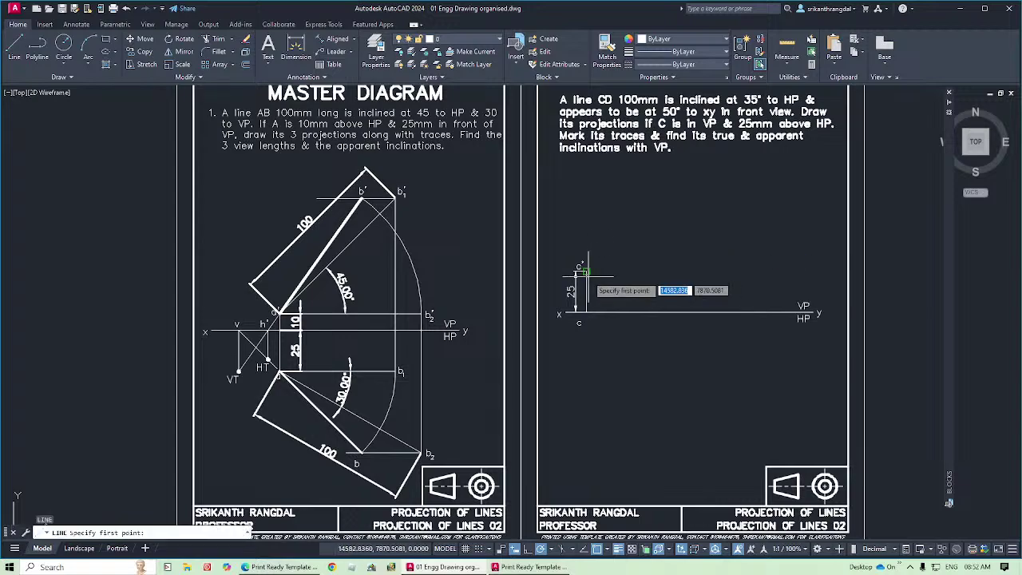
click(580, 273)
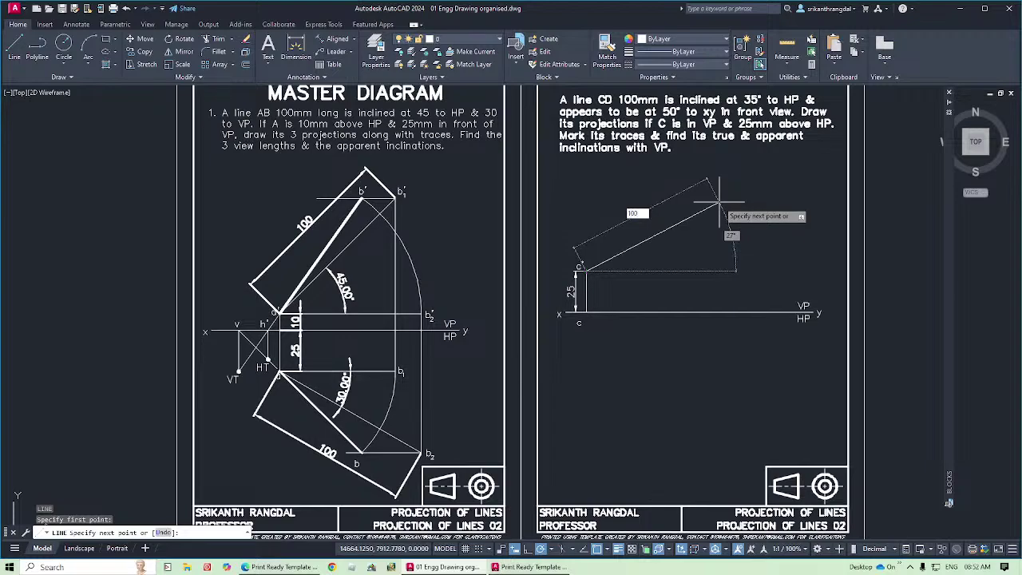
key(Tab)
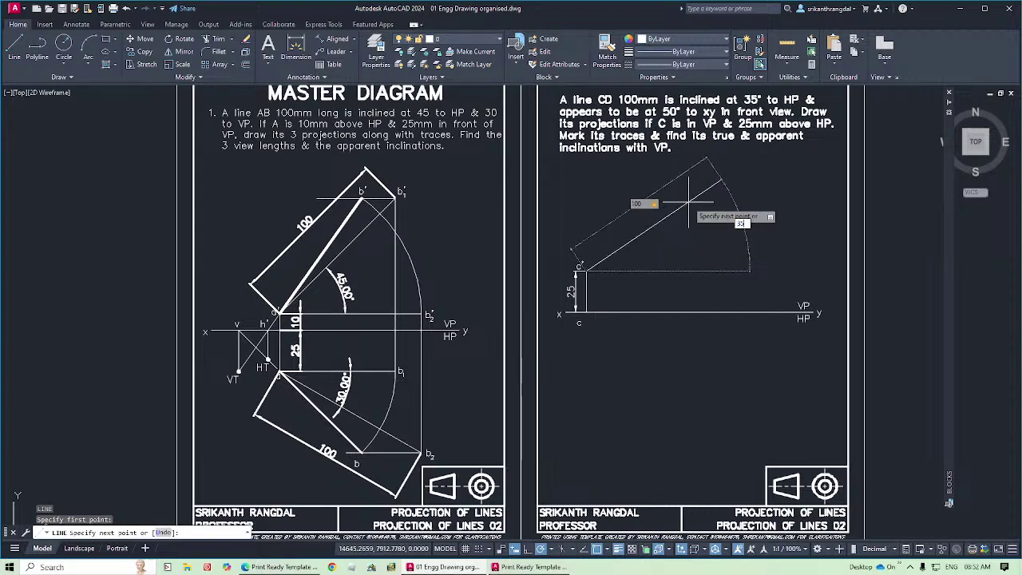
key(Tab)
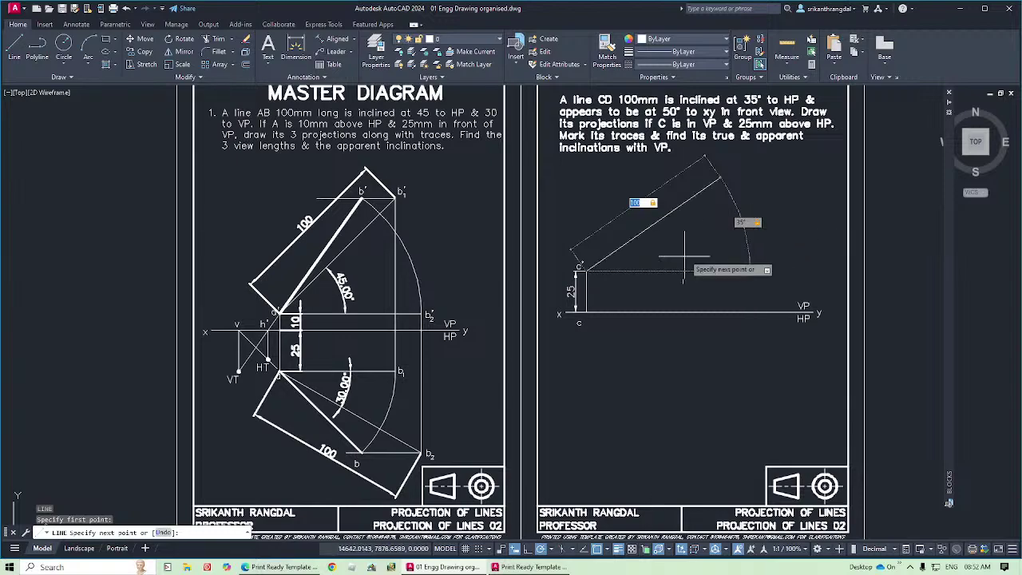
key(Return)
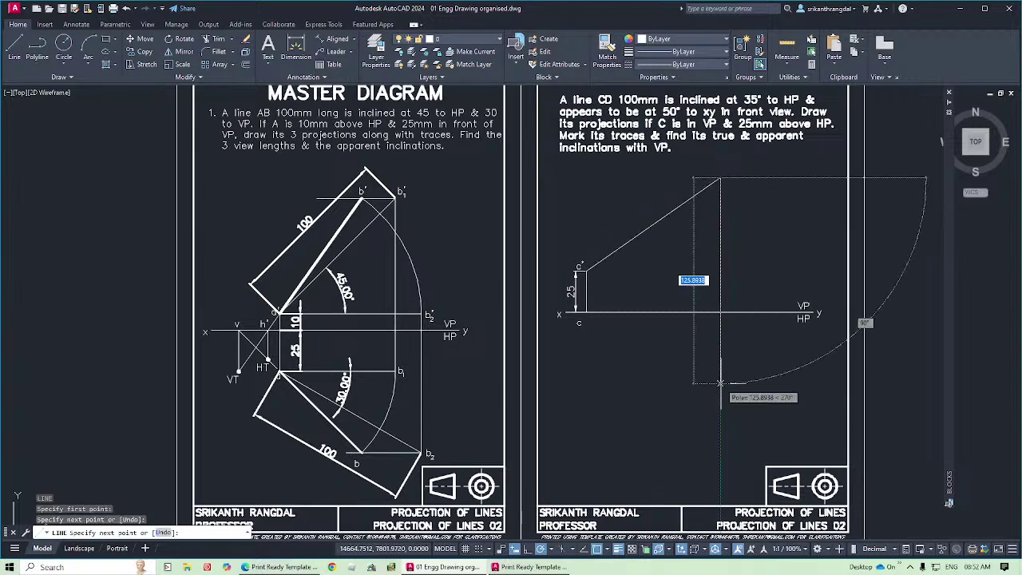
key(Return)
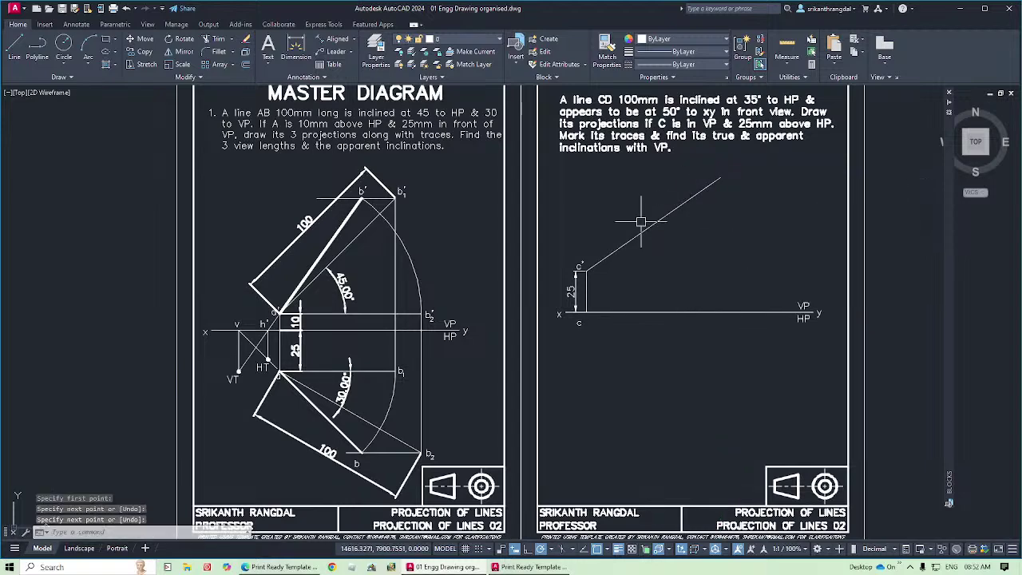
click(399, 198)
key(Return)
click(399, 198)
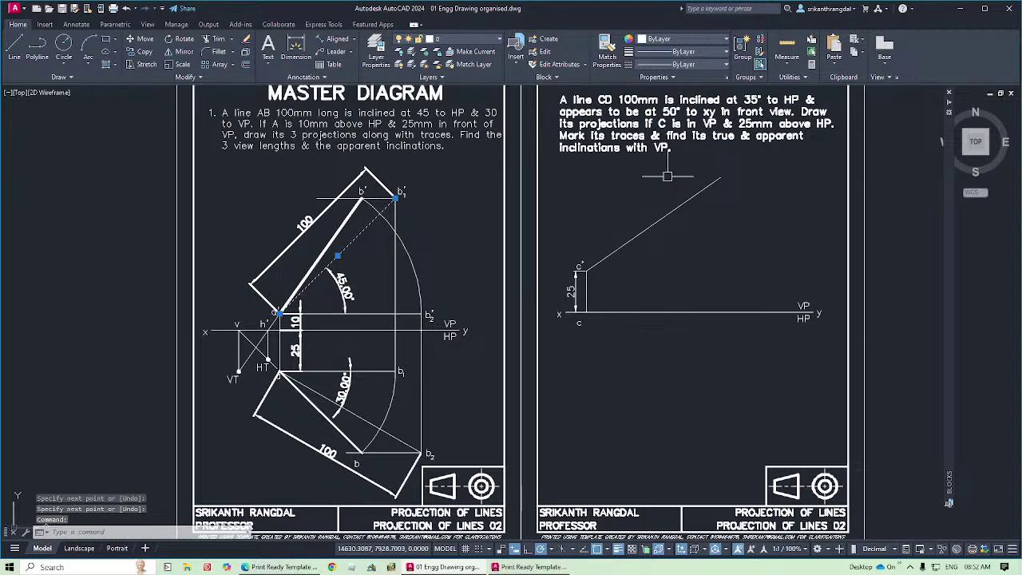
right_click(648, 236)
key(Escape)
key(Escape)
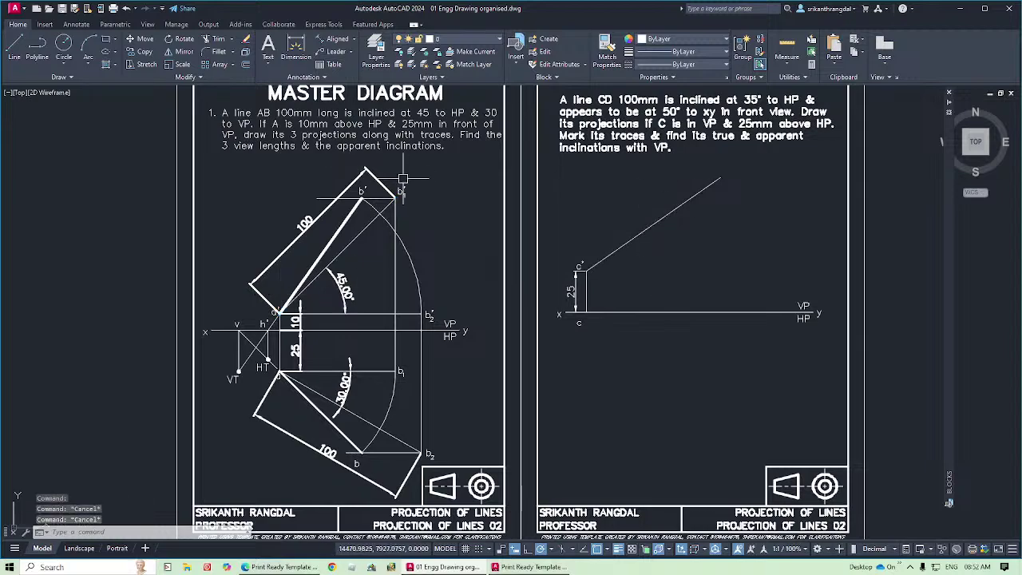
Copy the b1' label from the master diagram to the upper end of the 100 mm line.
click(389, 168)
click(437, 216)
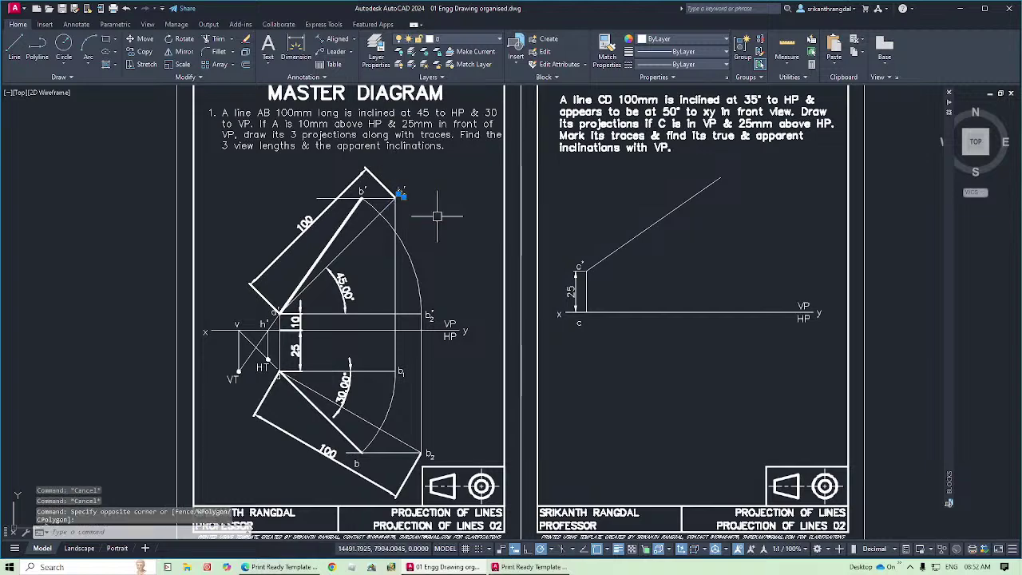
key(ctrl+c)
key(ctrl+v)
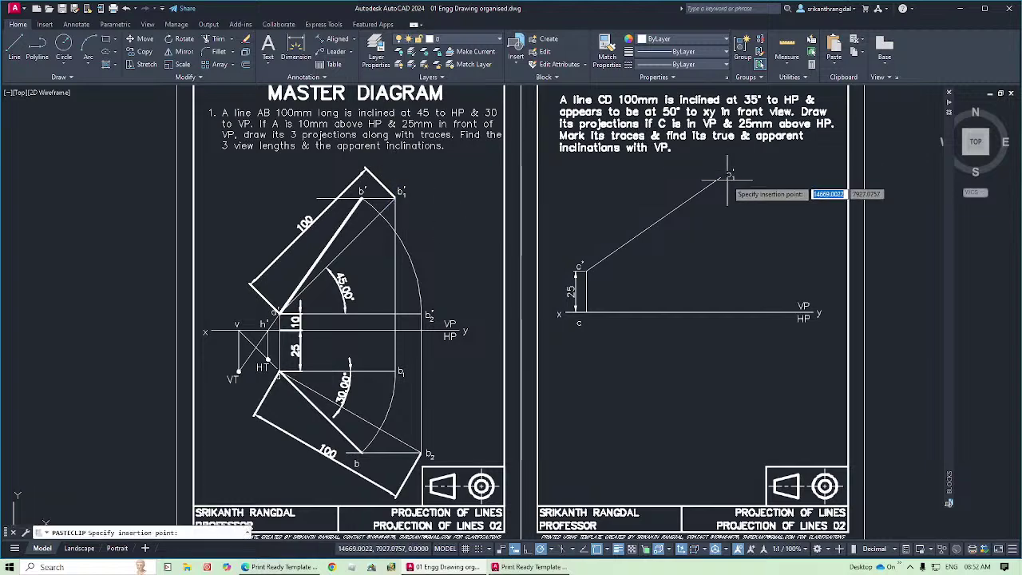
click(728, 177)
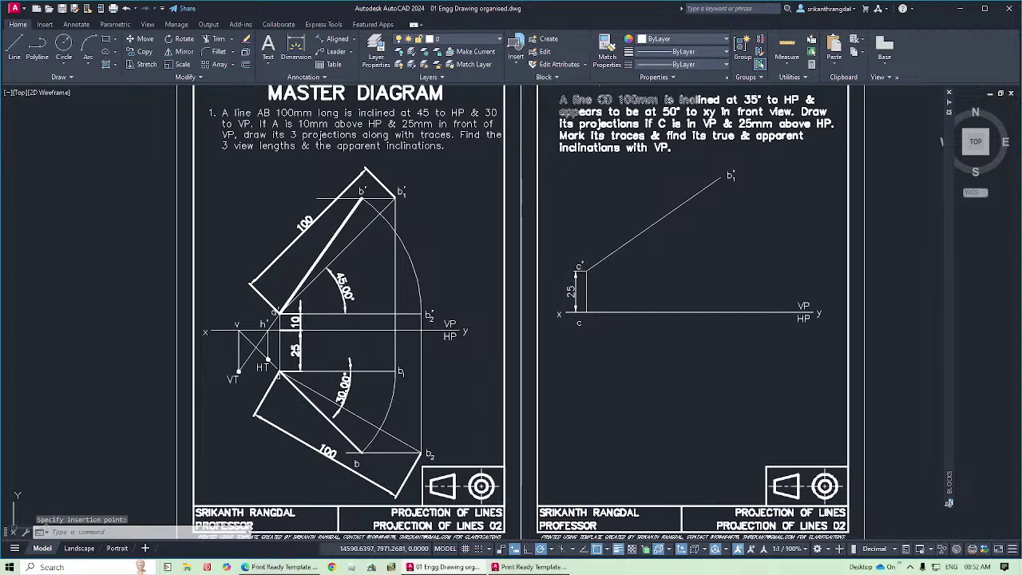
Change the copied label at the upper end of the 100 mm line to d1'.
click(736, 170)
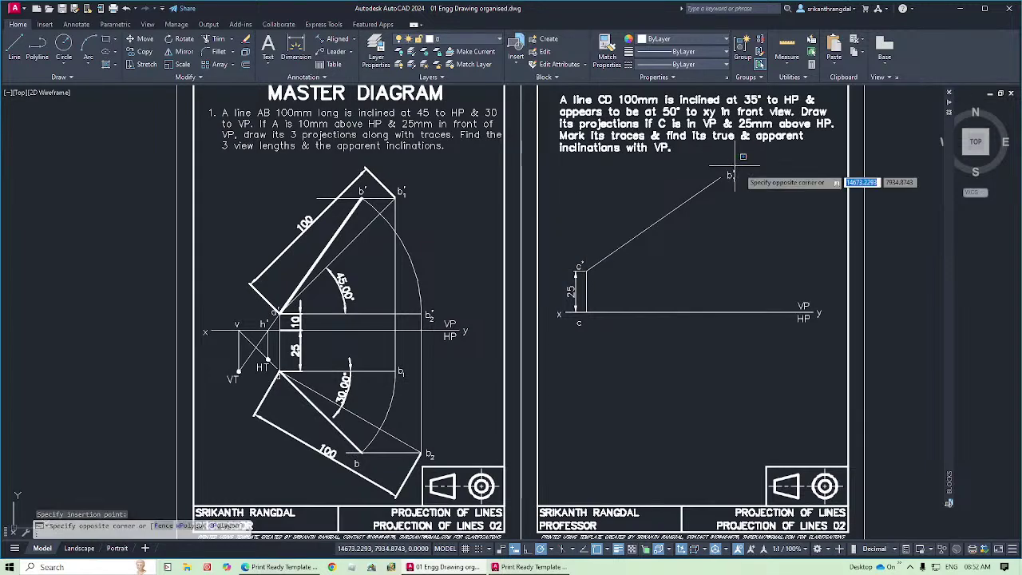
click(736, 169)
click(735, 174)
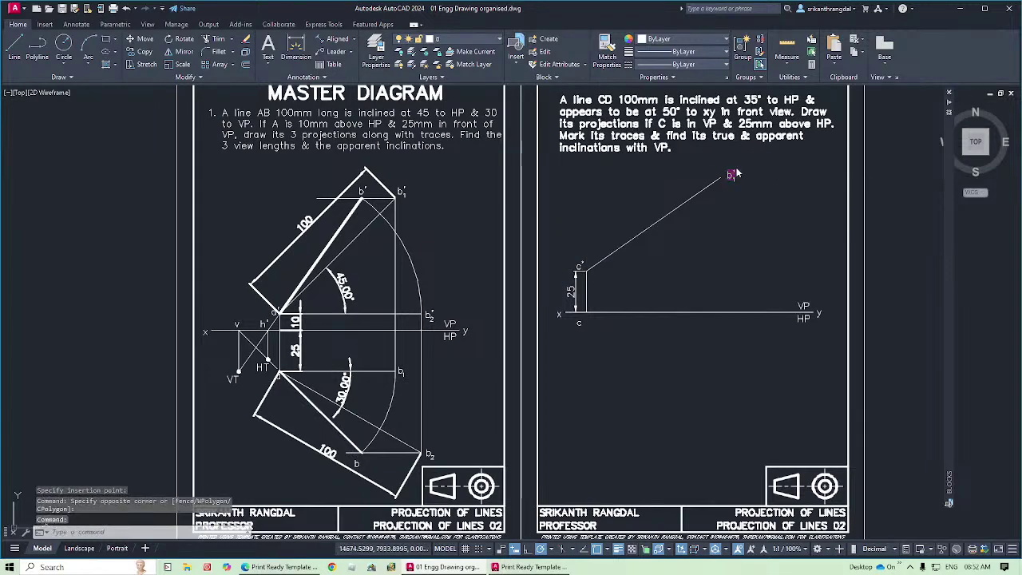
double_click(731, 175)
text(d)
key(Return)
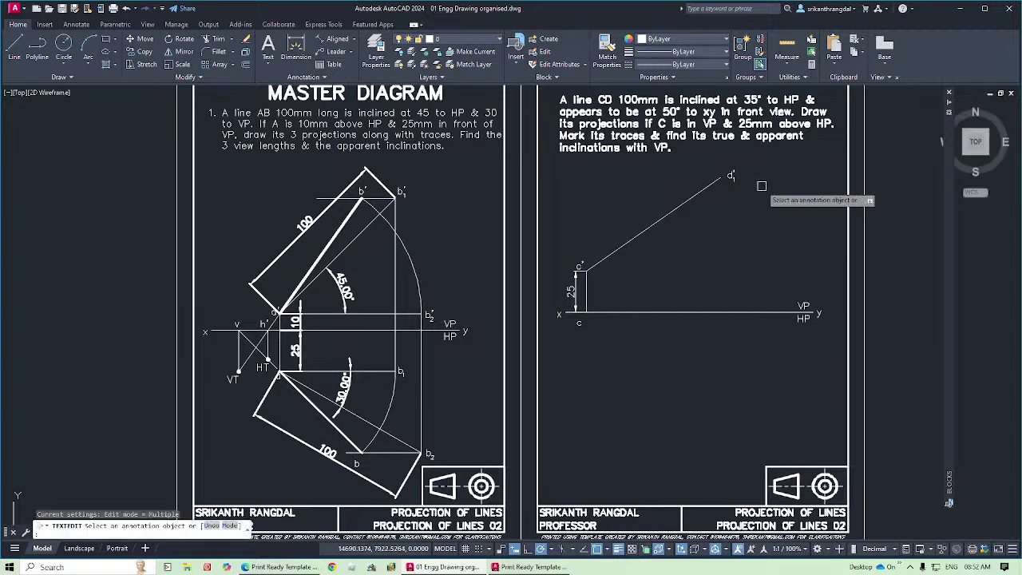
key(Escape)
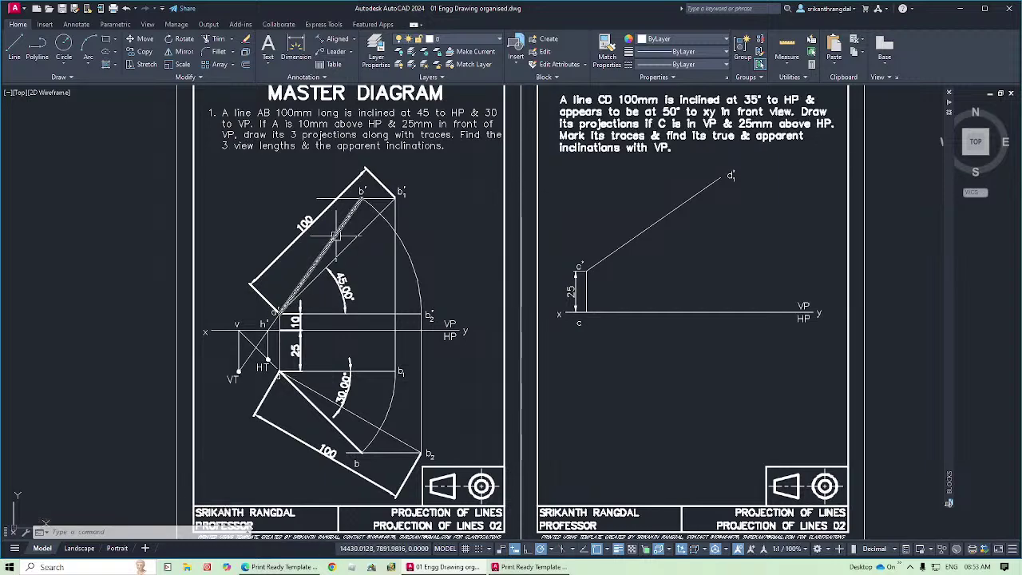
Draw a line about 101 mm long from c' at 50° above horizontal, following a'b' in the master diagram.
click(319, 252)
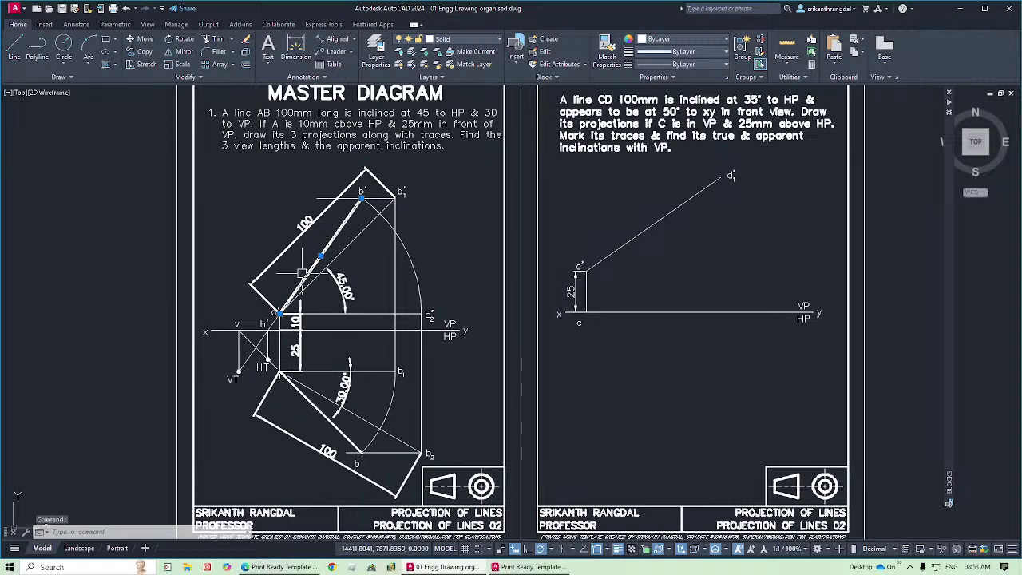
key(Escape)
key(Escape)
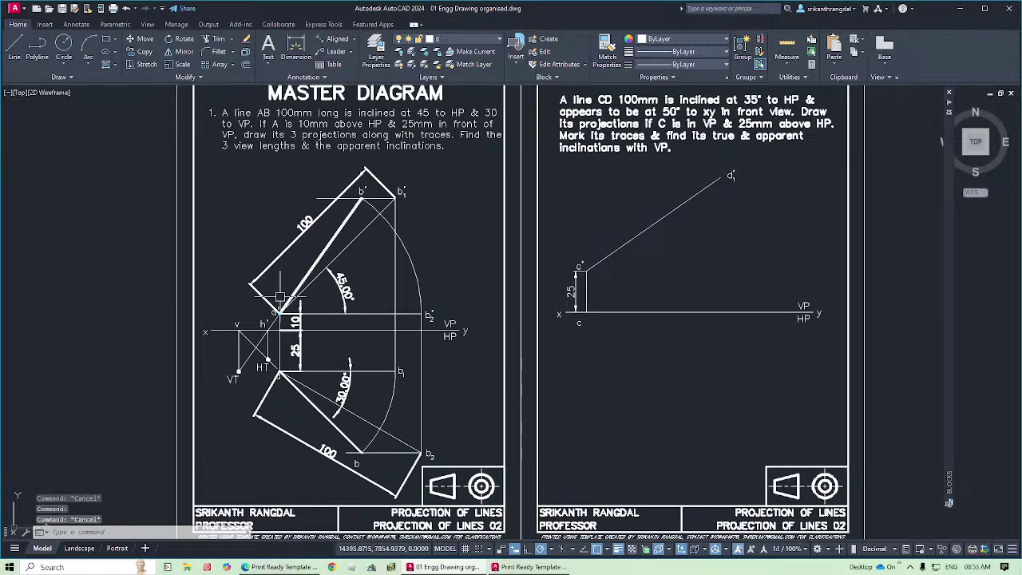
text(l)
key(Return)
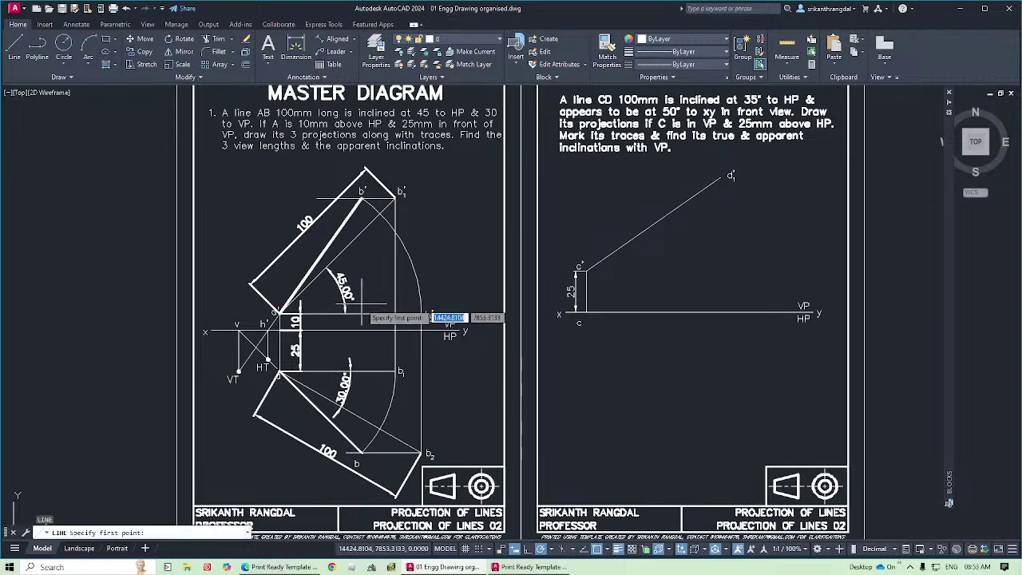
click(592, 263)
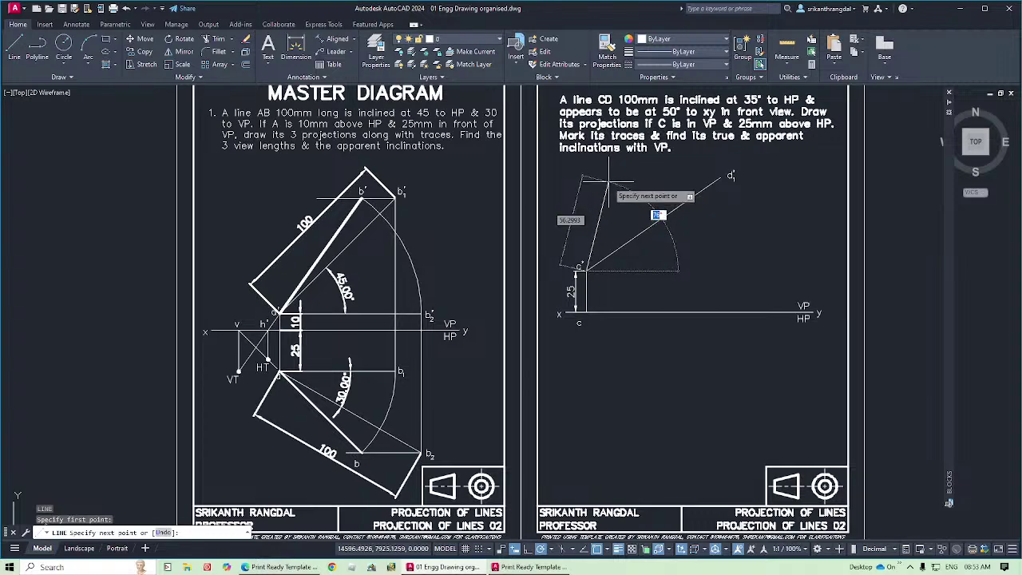
key(Tab)
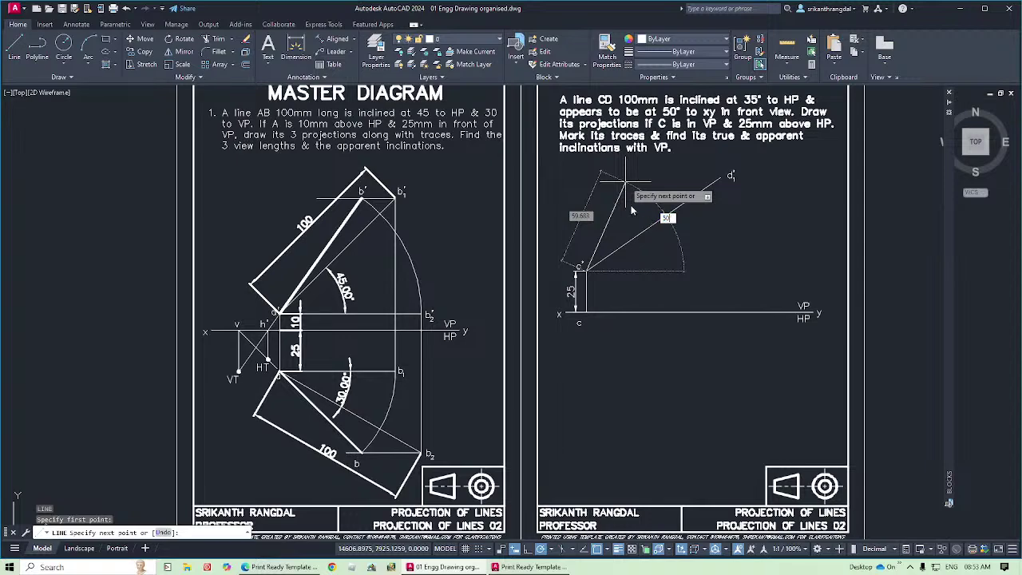
key(Tab)
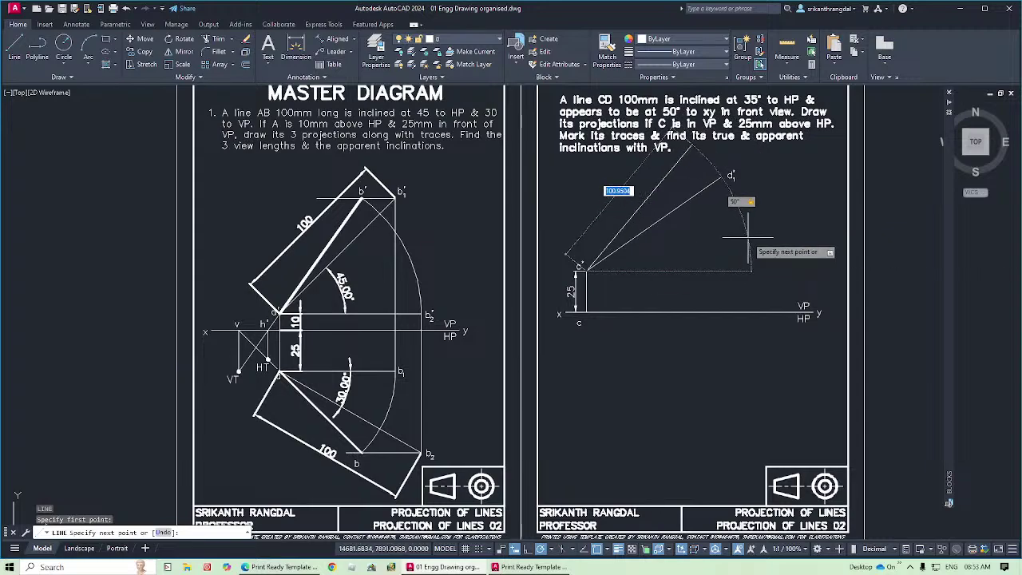
click(751, 237)
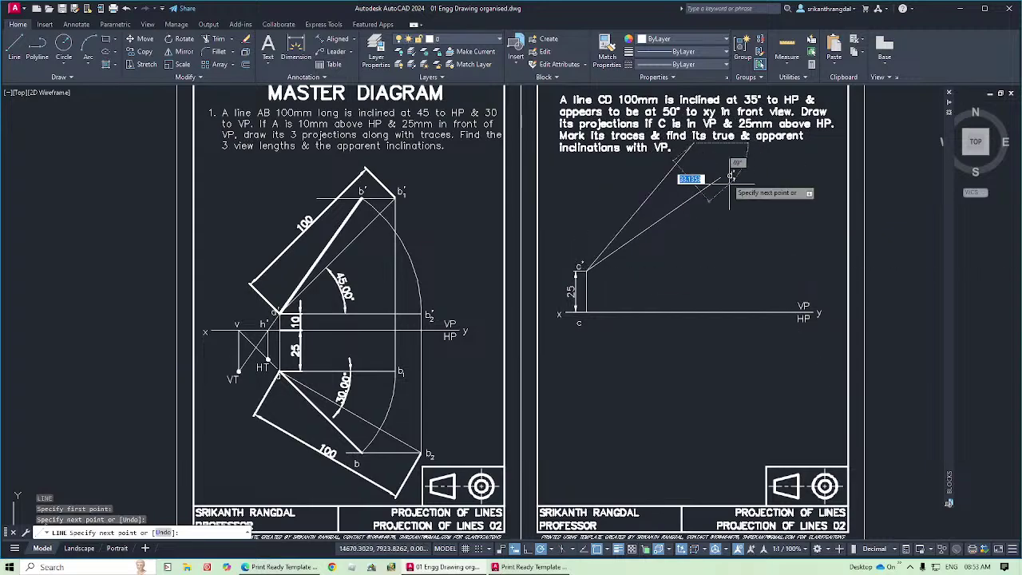
key(Return)
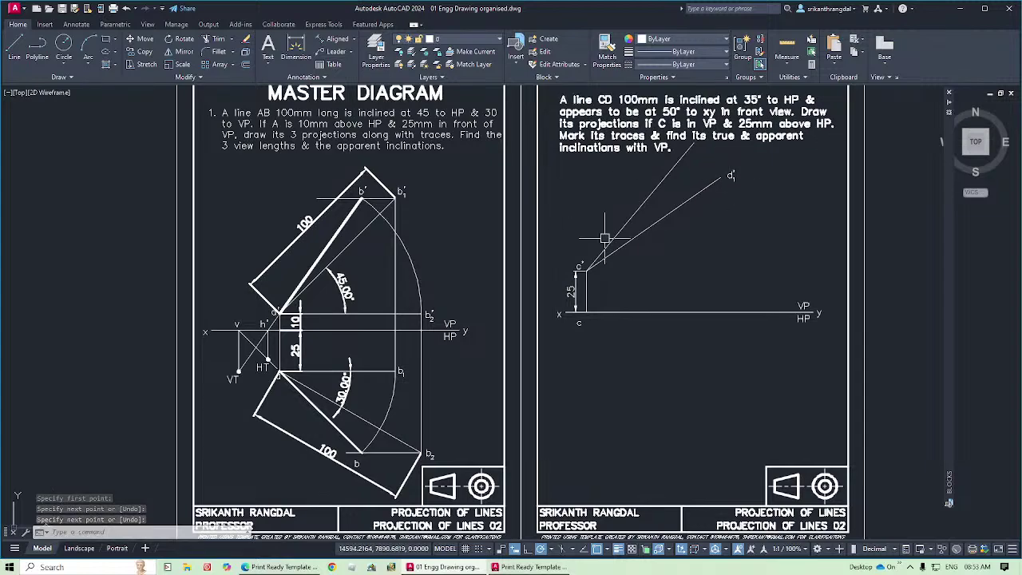
Draw a horizontal locus line from d1' back toward the c' side, crossing the 50° line, as at b1' in the master diagram.
text(l)
key(Escape)
key(Escape)
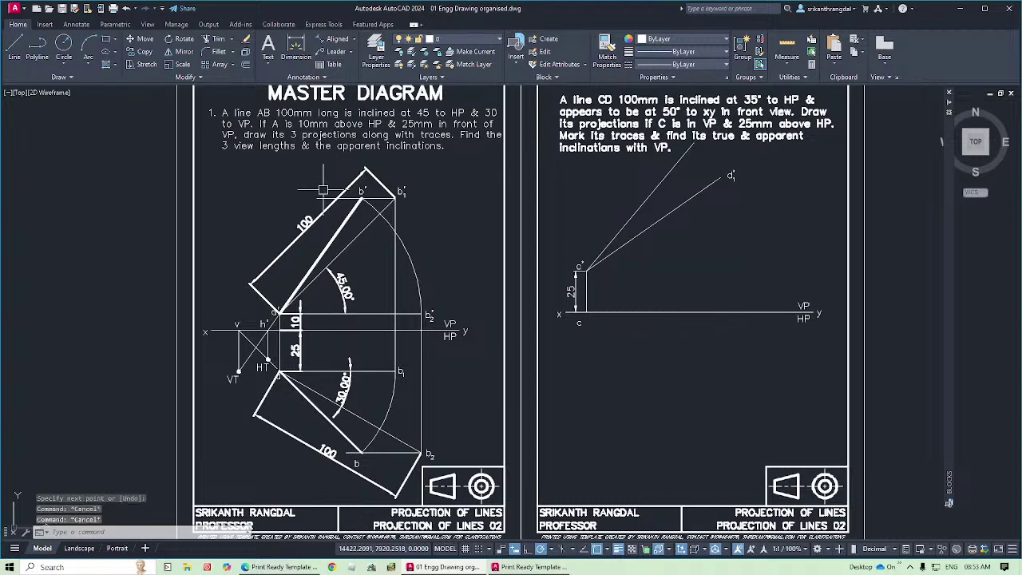
click(368, 199)
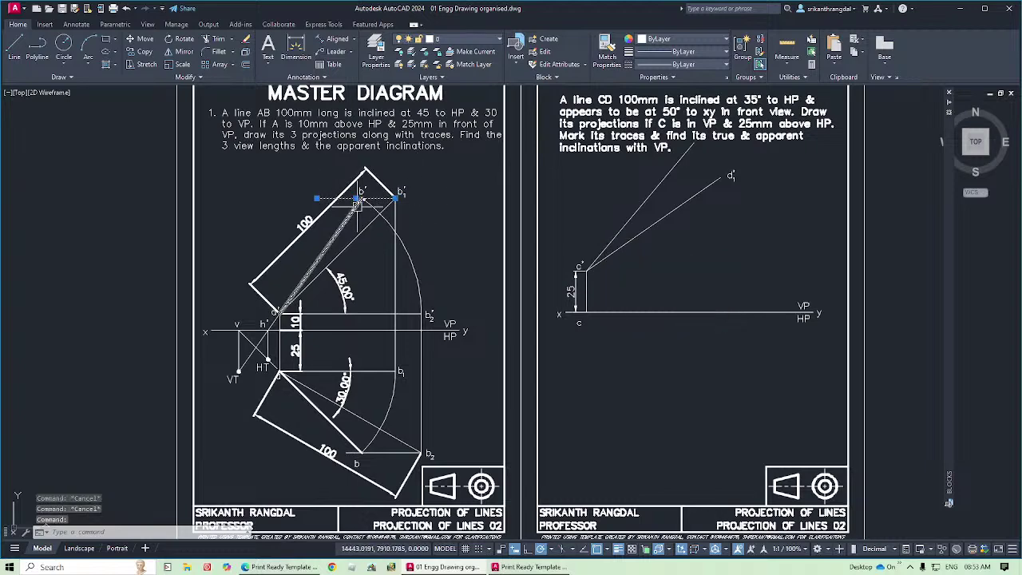
key(Escape)
text(l)
key(space)
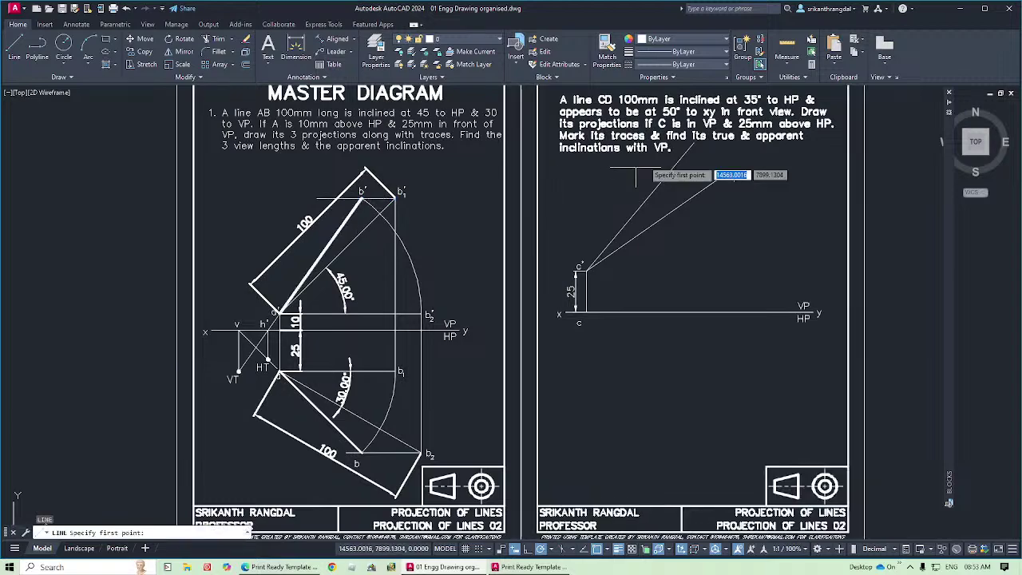
click(721, 177)
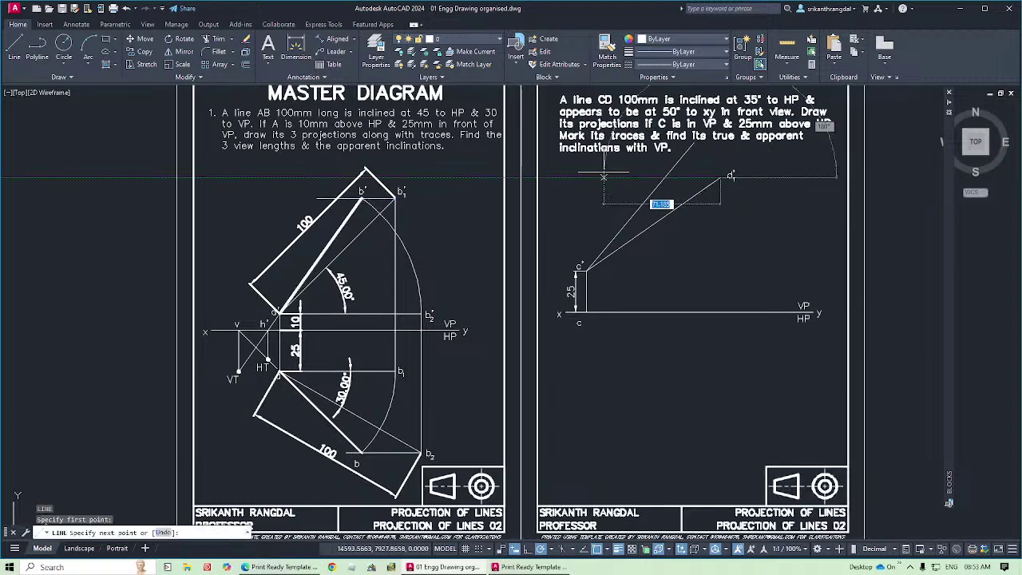
click(595, 177)
key(Return)
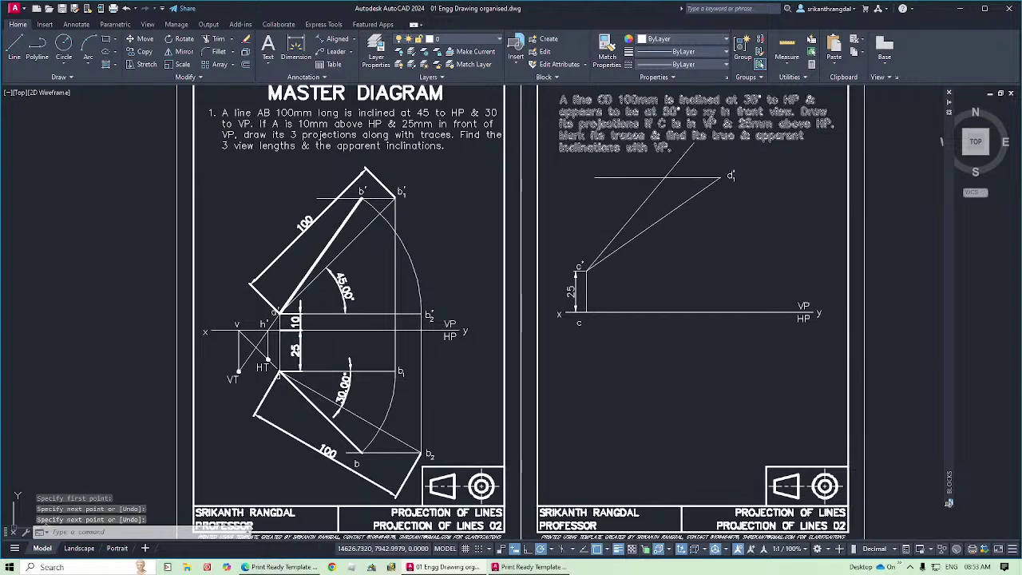
Break the 50° line where it crosses the horizontal line from d1', leaving a short gap just beyond the crossing.
text(br)
key(Return)
click(652, 224)
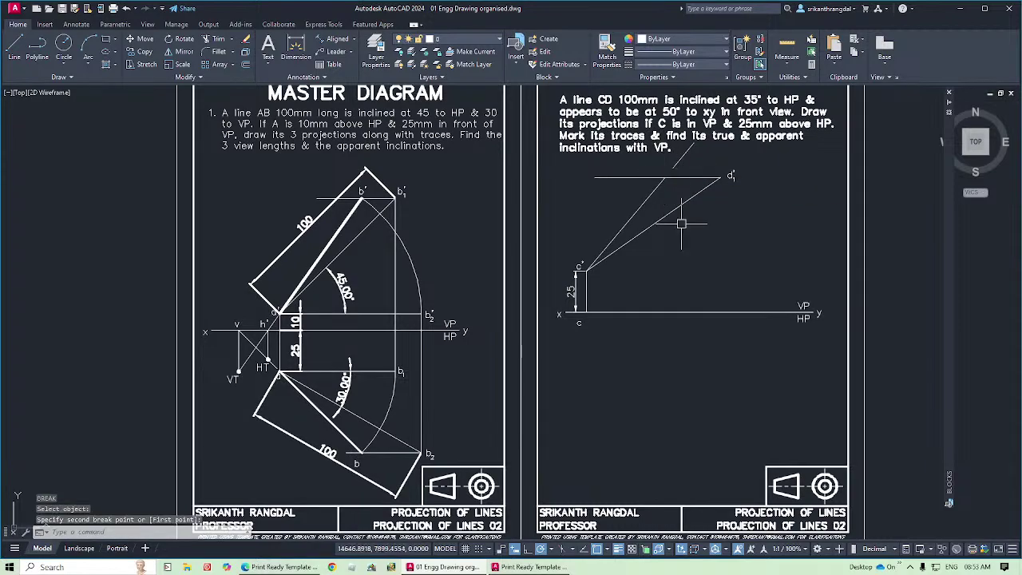
click(638, 200)
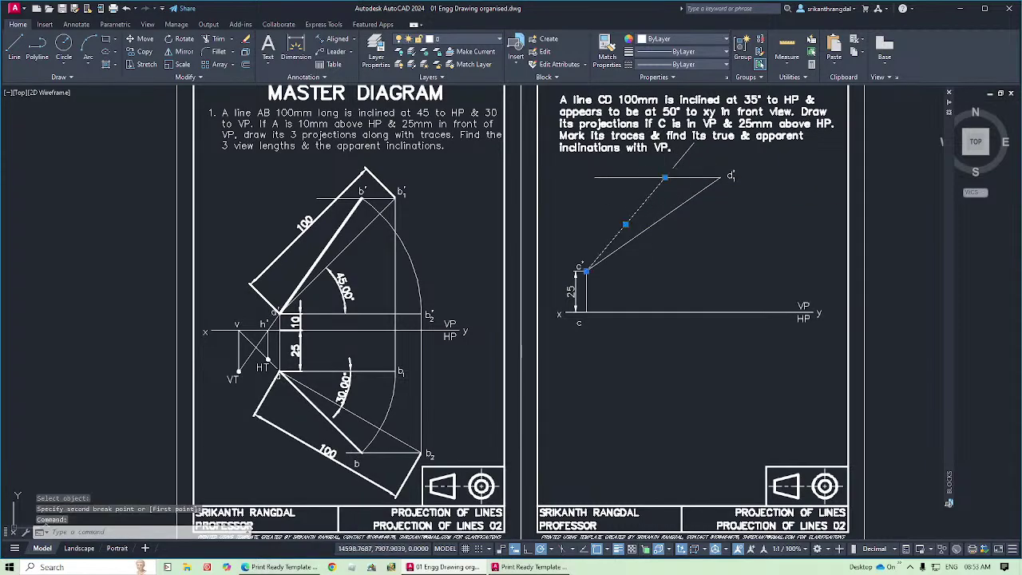
key(Escape)
click(340, 253)
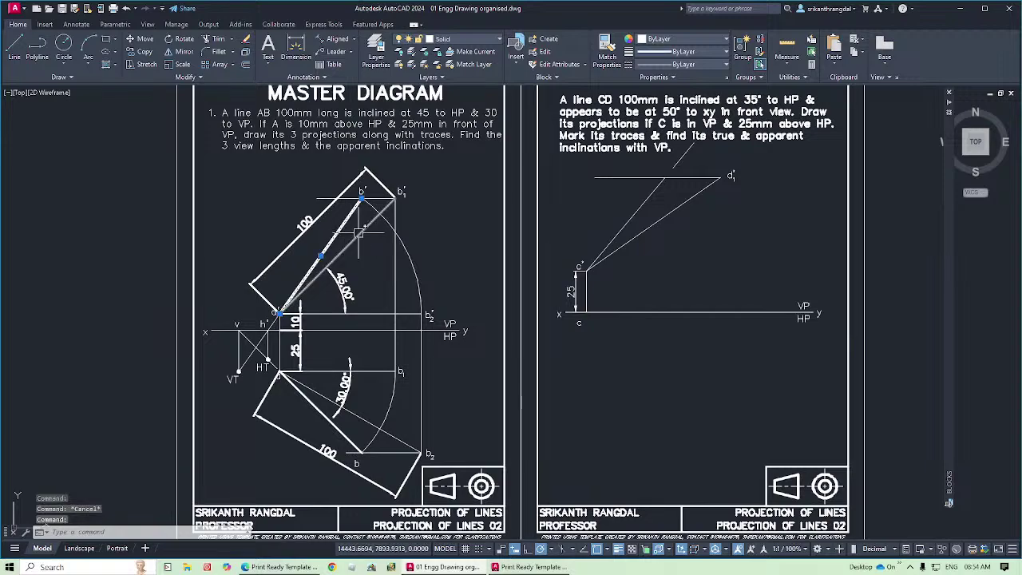
key(Escape)
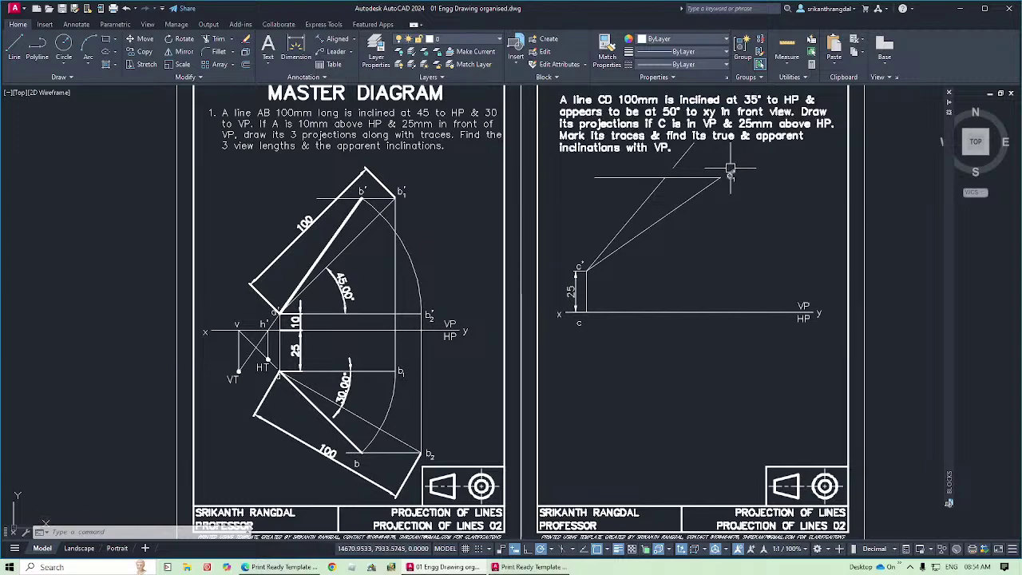
Paste a d' label just above the crossing of the 50° line and the horizontal line from d1'.
key(ctrl+v)
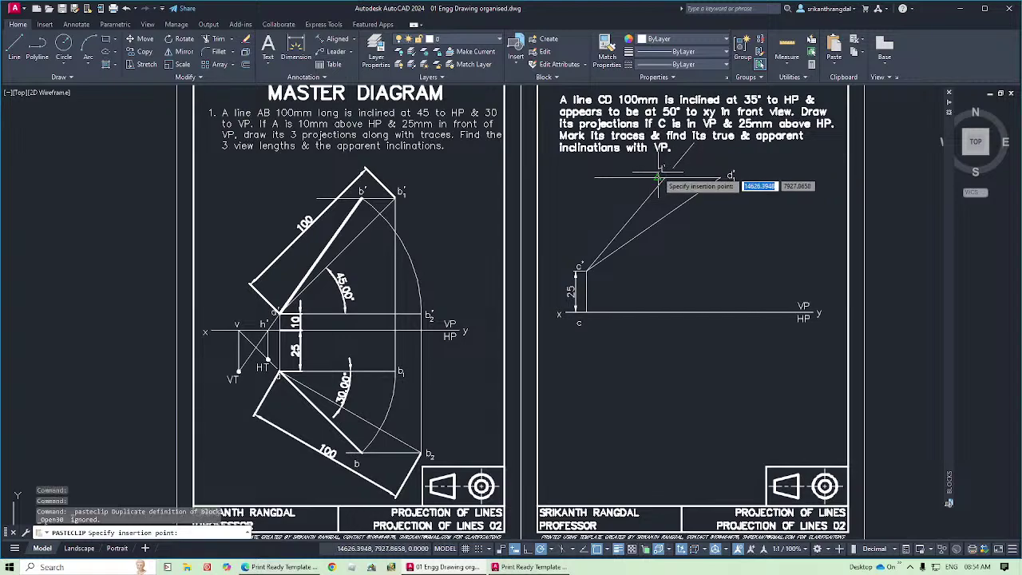
click(661, 182)
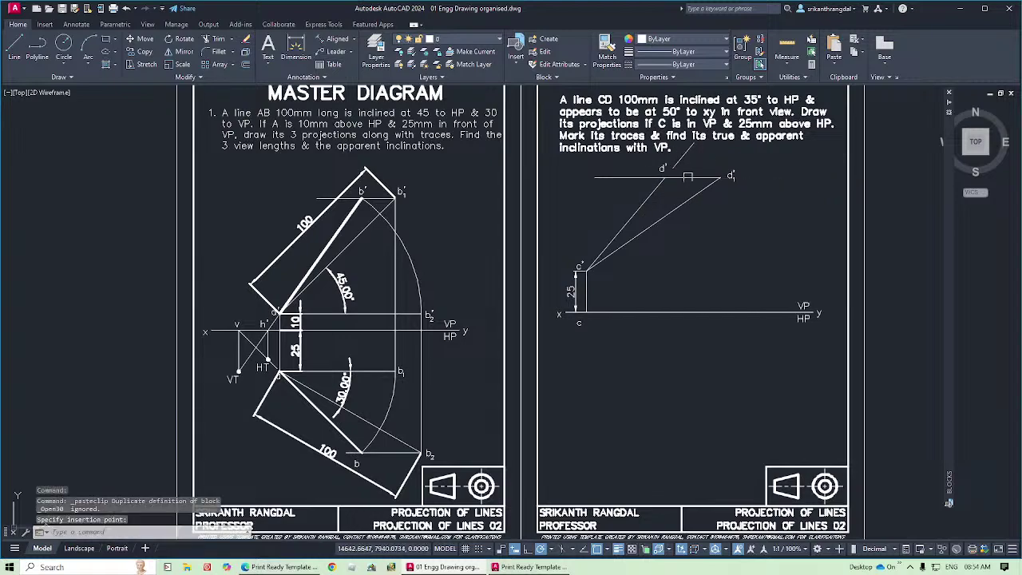
click(662, 171)
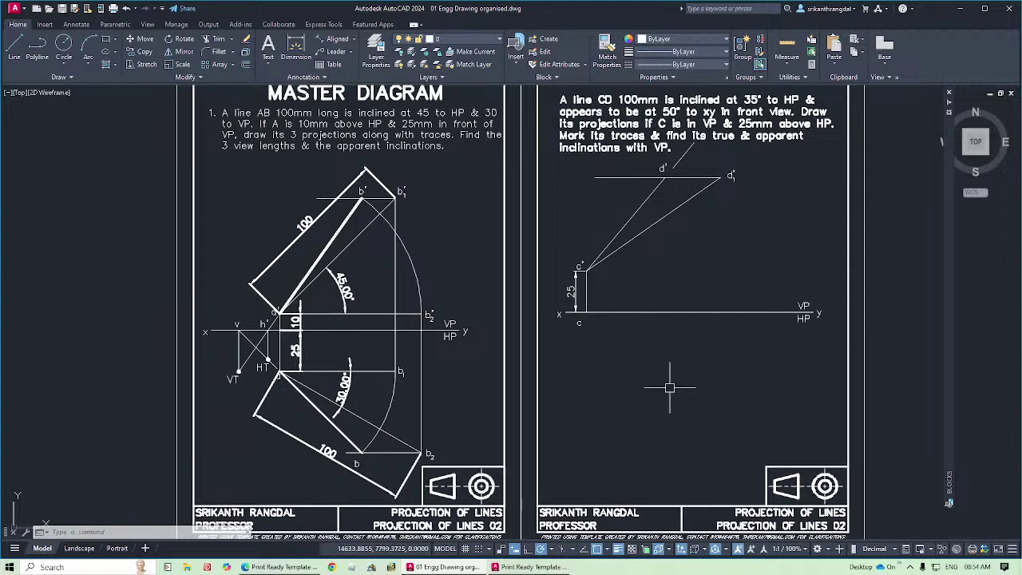
Examine how the arc from b', the horizontal a'b2' and the true-length line to b2 relate in the master diagram.
click(365, 422)
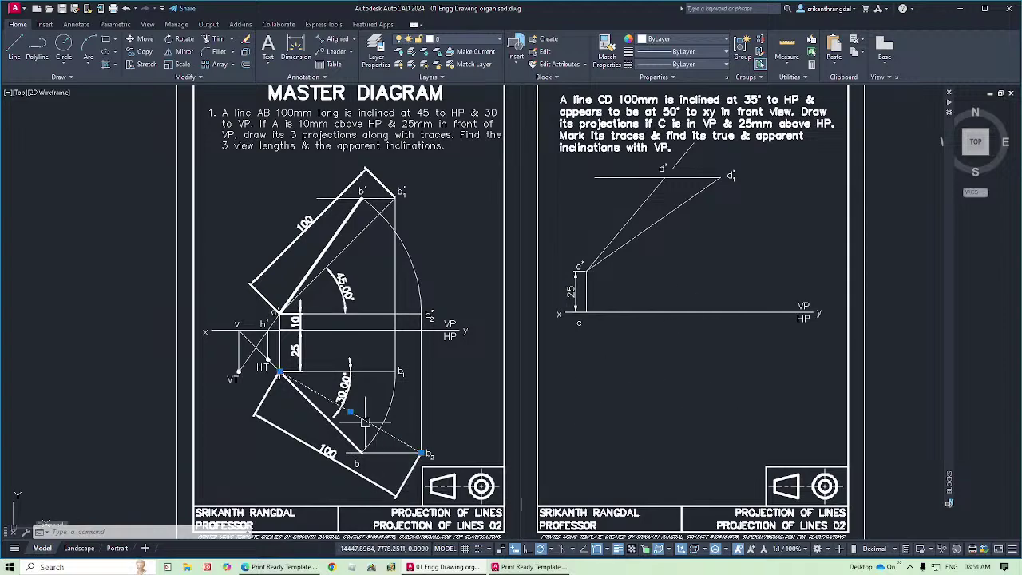
click(375, 313)
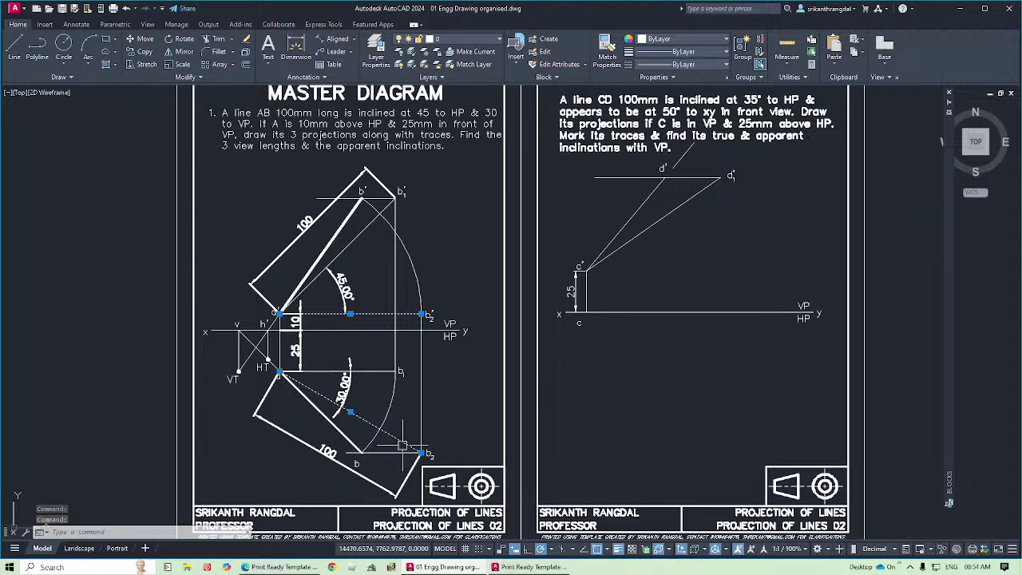
key(Escape)
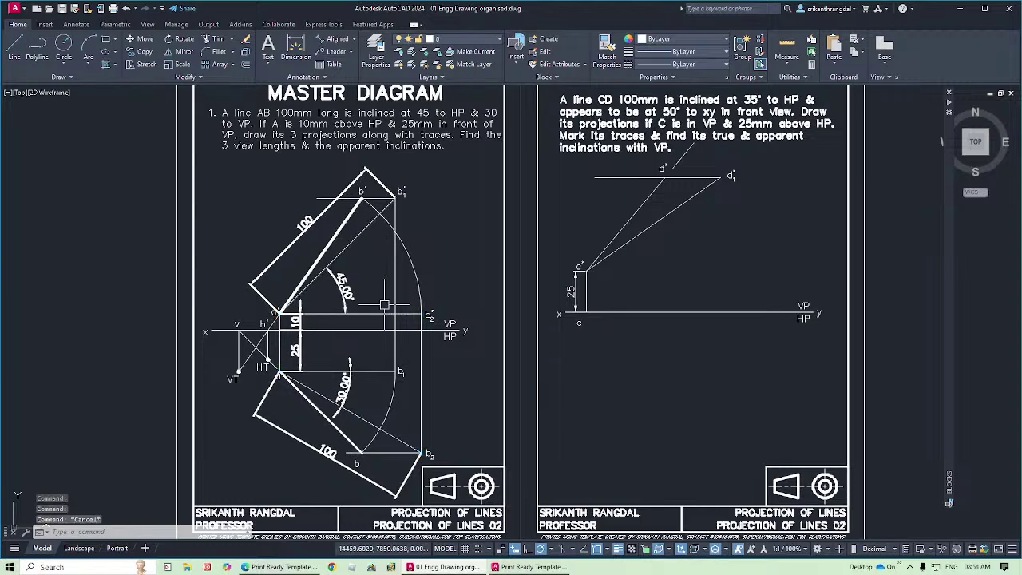
click(409, 253)
click(368, 312)
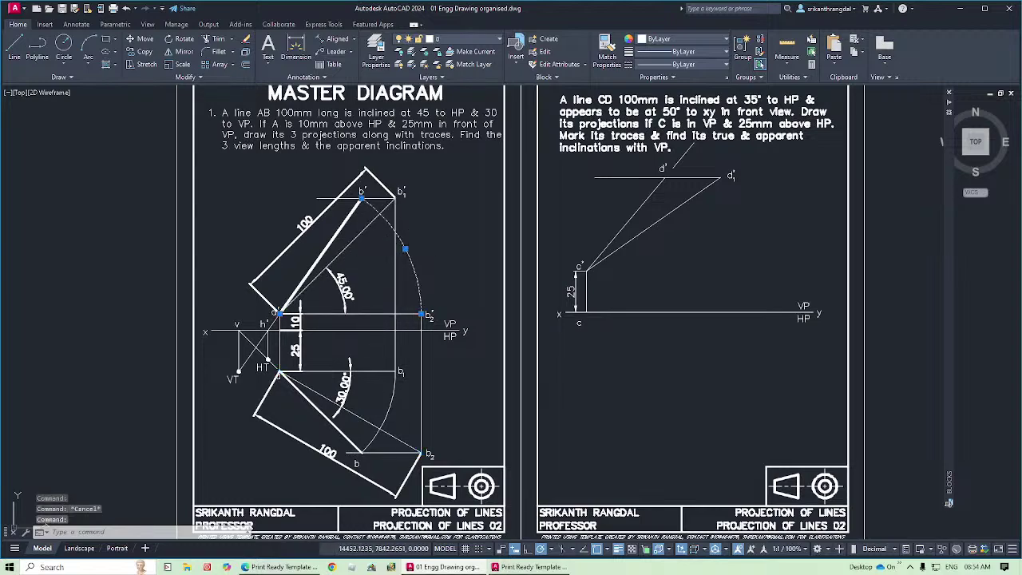
click(367, 306)
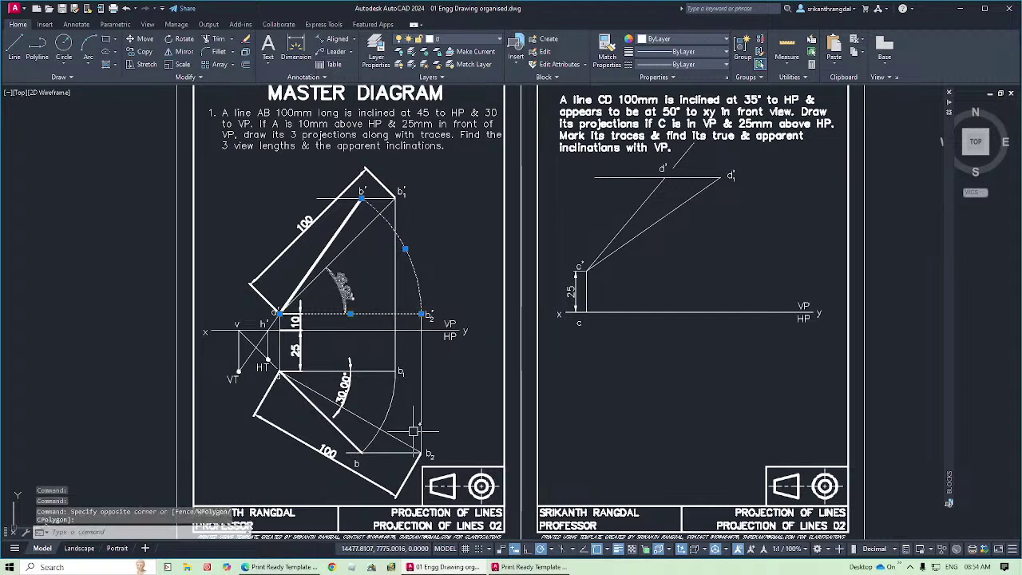
click(357, 410)
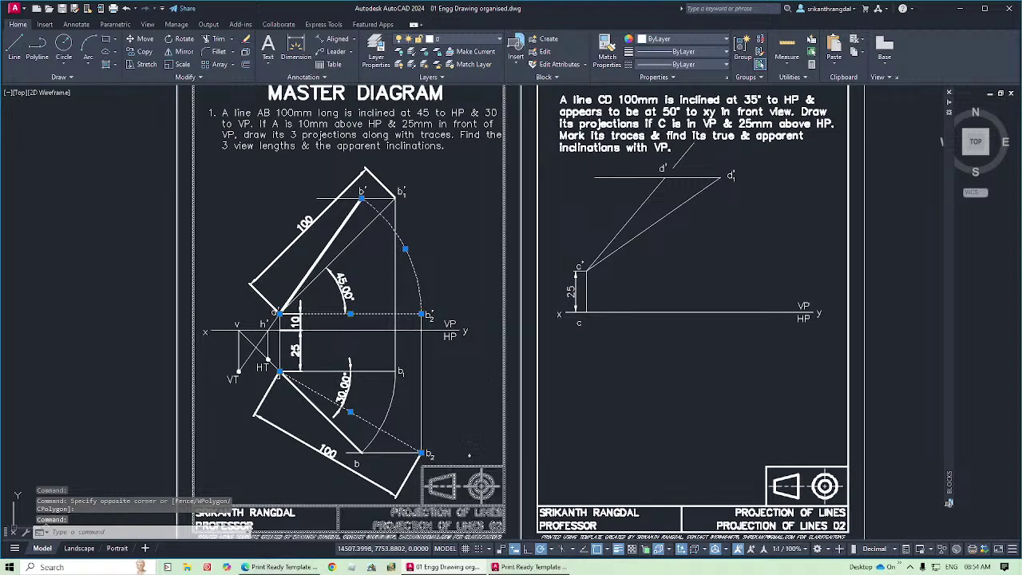
right_click(746, 182)
key(Escape)
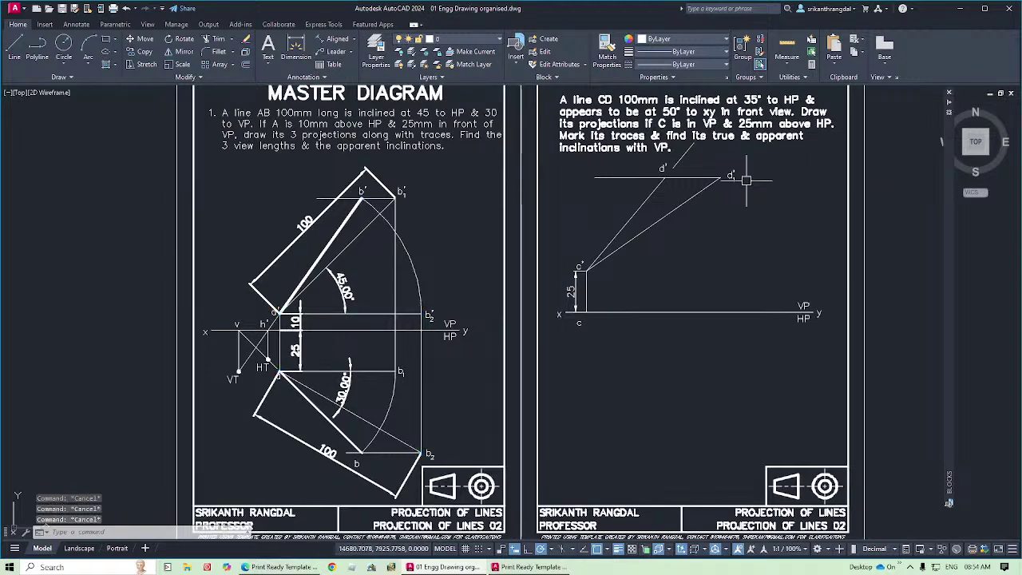
Draw a circle centred on c' that passes through d'.
text(c)
key(Return)
click(585, 271)
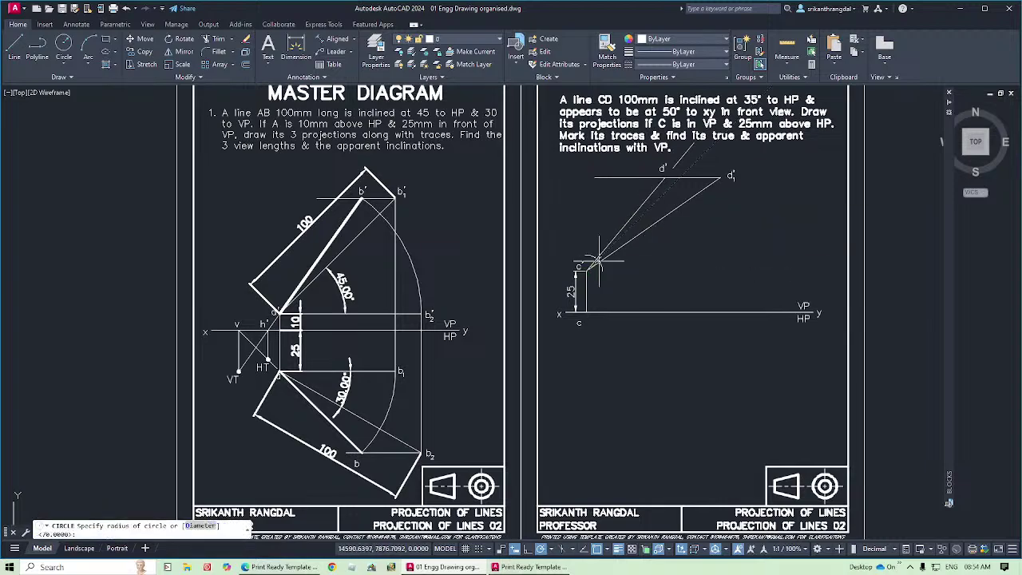
click(662, 176)
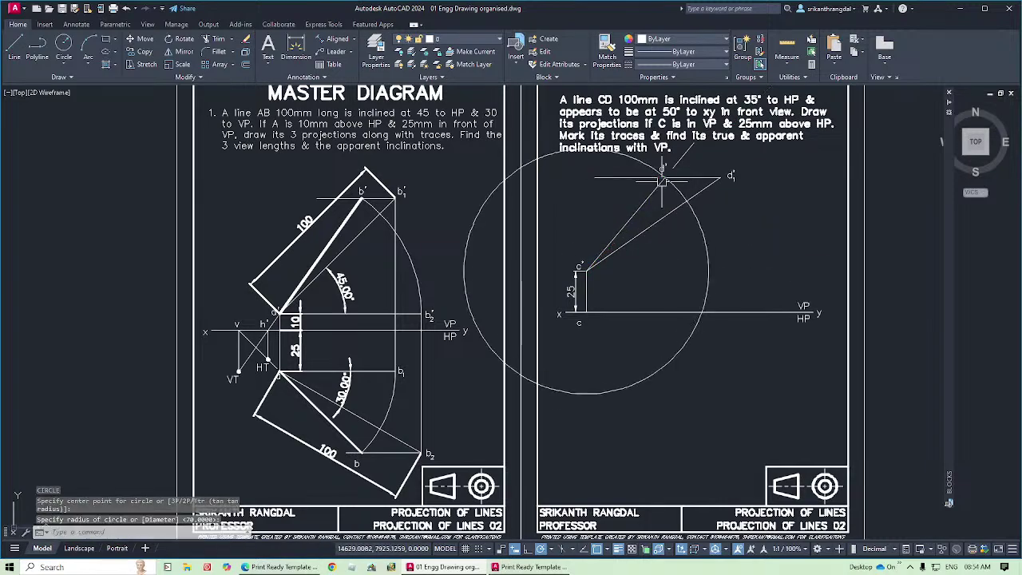
Draw a horizontal line from c' toward y, ending on the circle.
text(l)
key(Return)
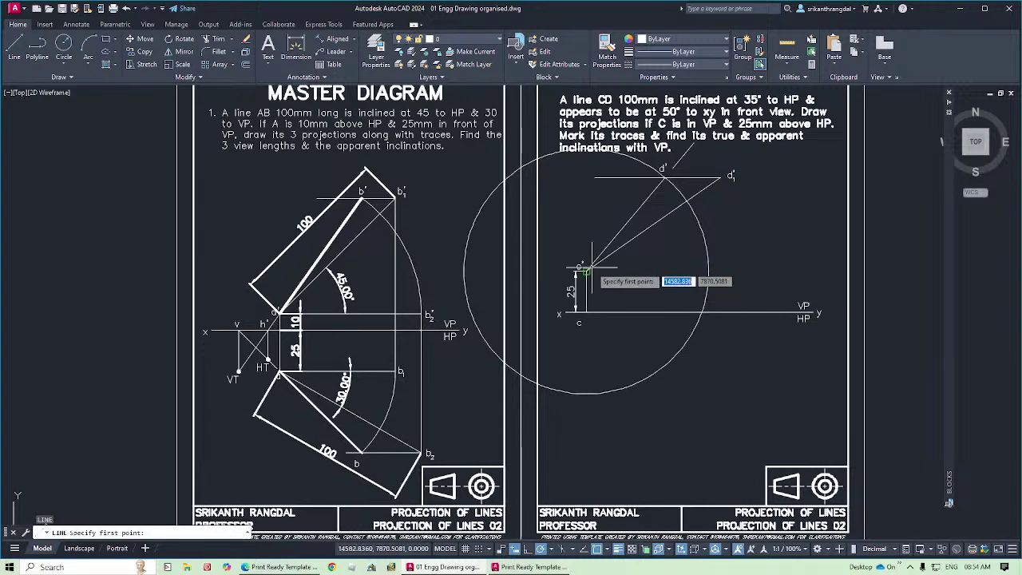
click(586, 271)
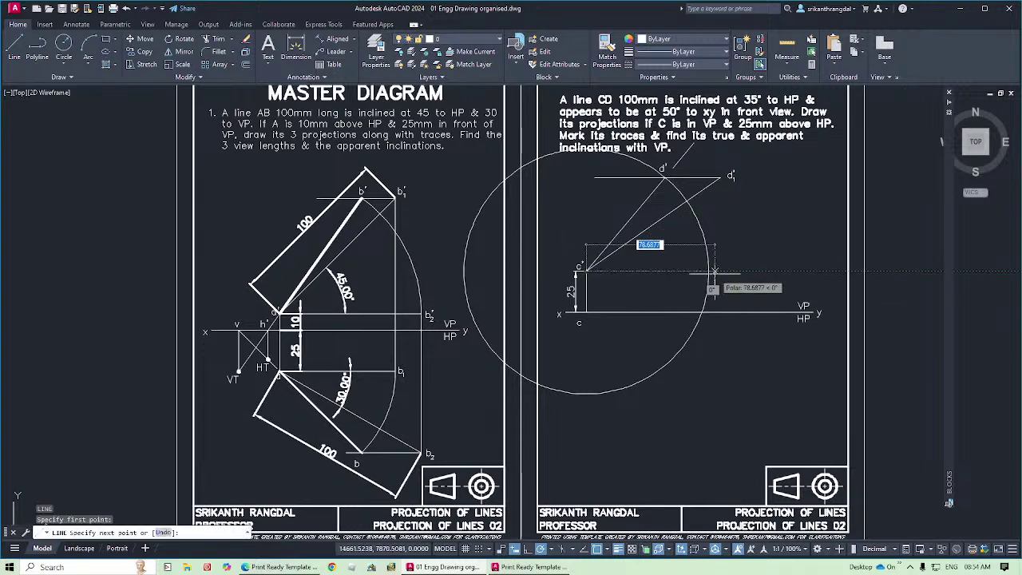
click(709, 271)
key(Return)
Trim the circle to the arc between d' and the horizontal line from c', using both horizontal lines as cutting edges.
click(676, 270)
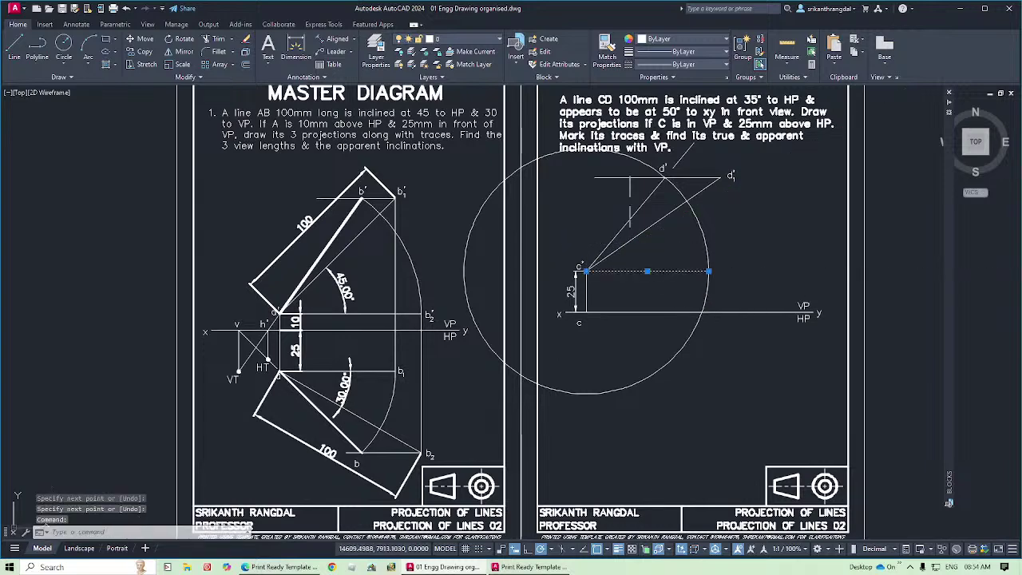
click(630, 198)
click(618, 171)
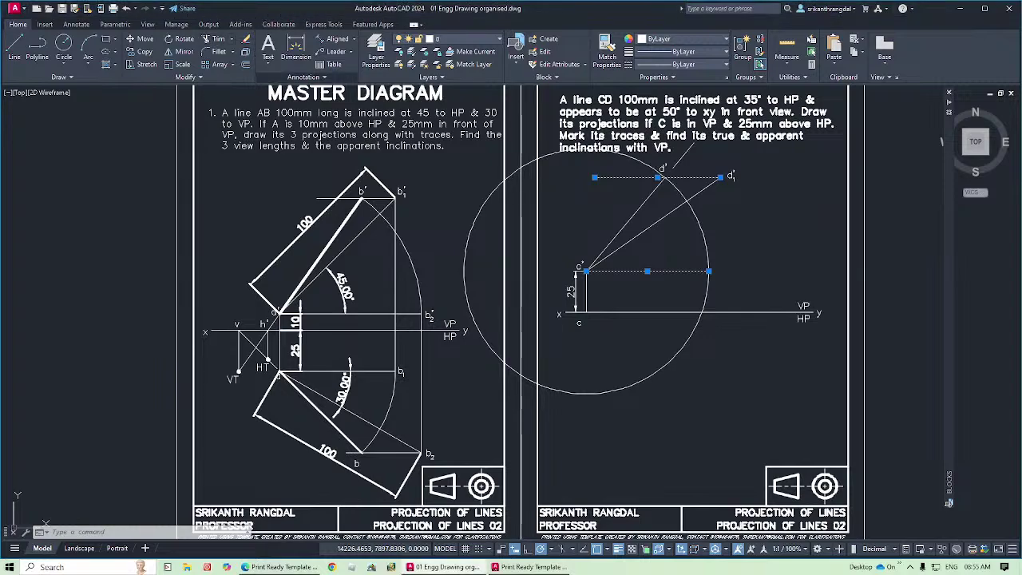
click(215, 39)
click(545, 158)
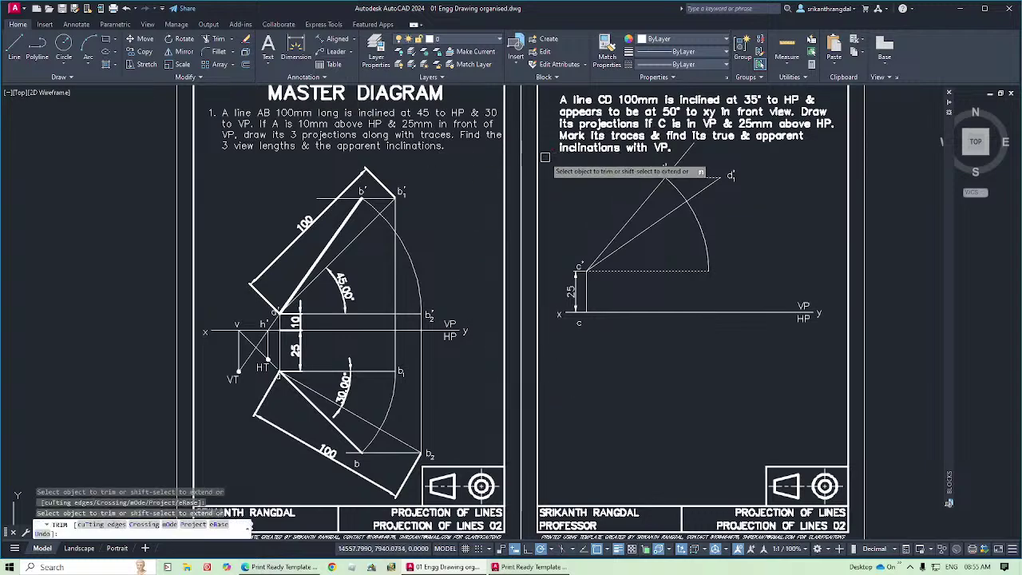
key(Escape)
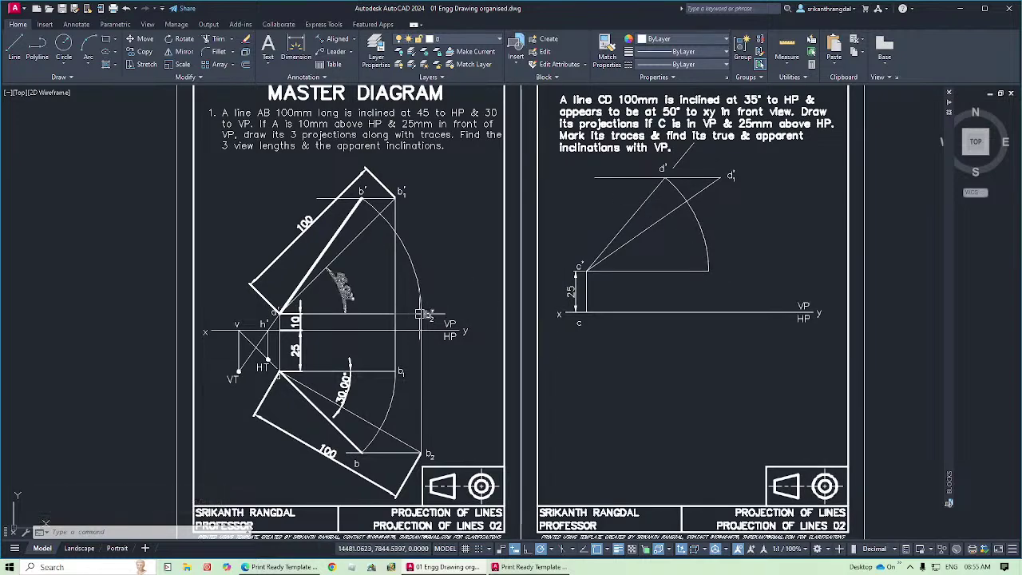
Copy the d1' label to the end of the horizontal line from c' and change the copy to d2'.
click(730, 170)
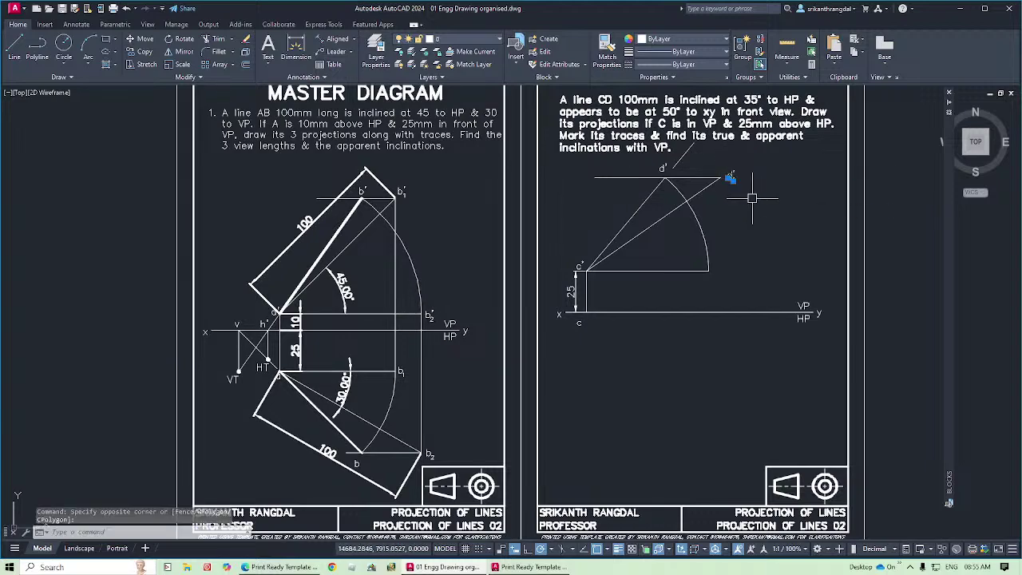
click(751, 198)
key(ctrl+c)
key(ctrl+v)
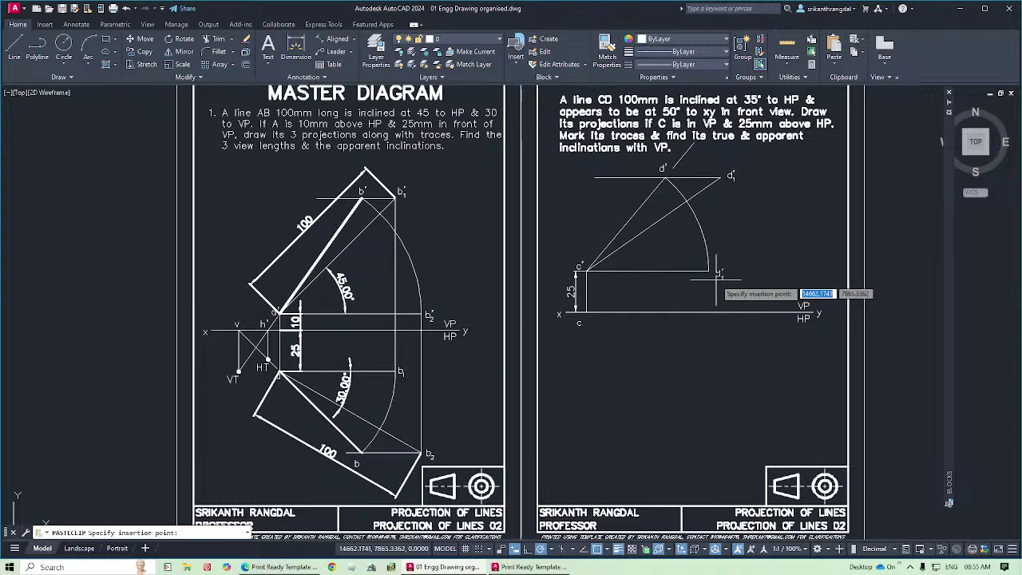
click(716, 273)
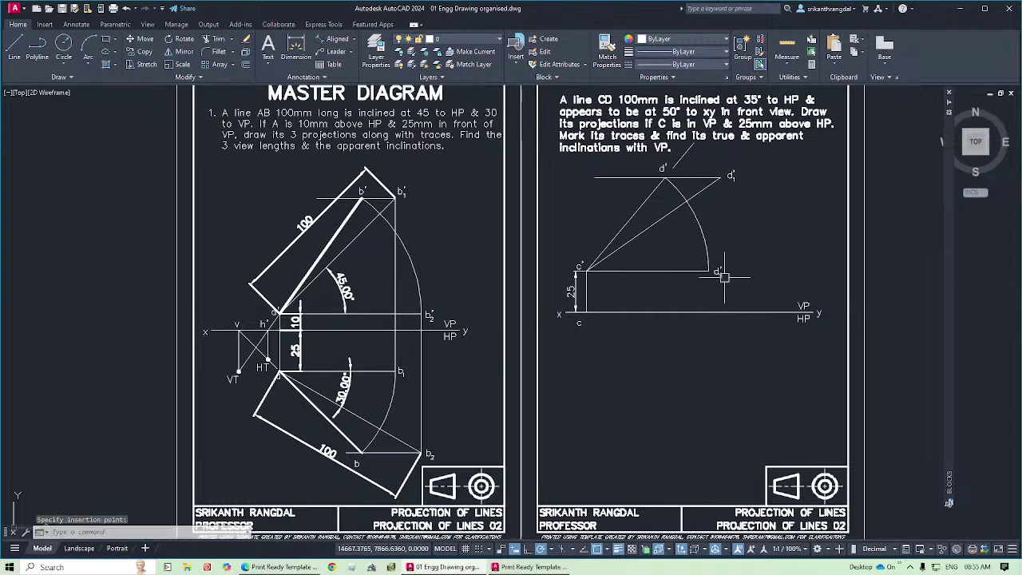
text(ed)
key(Return)
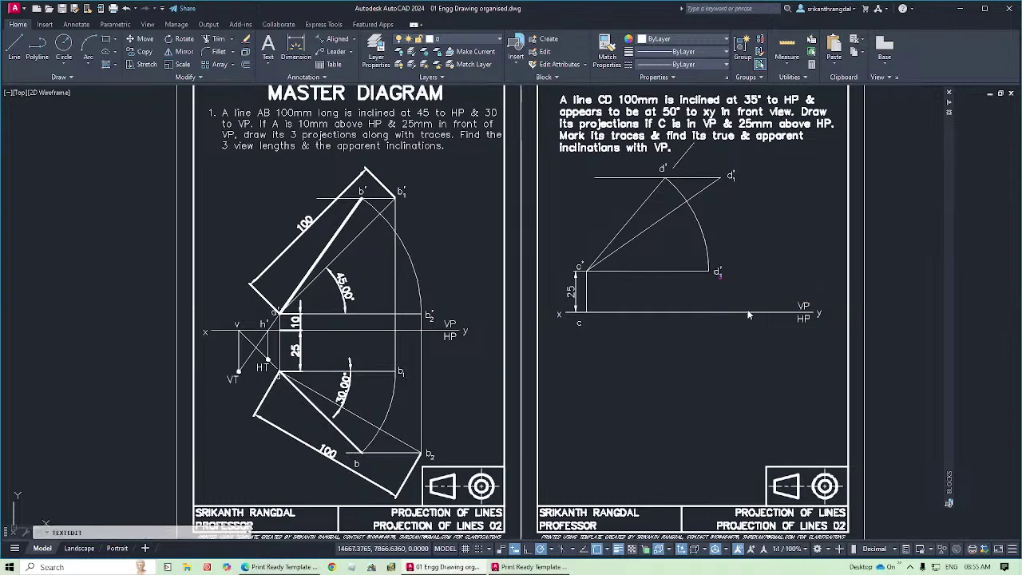
key(Escape)
key(Escape)
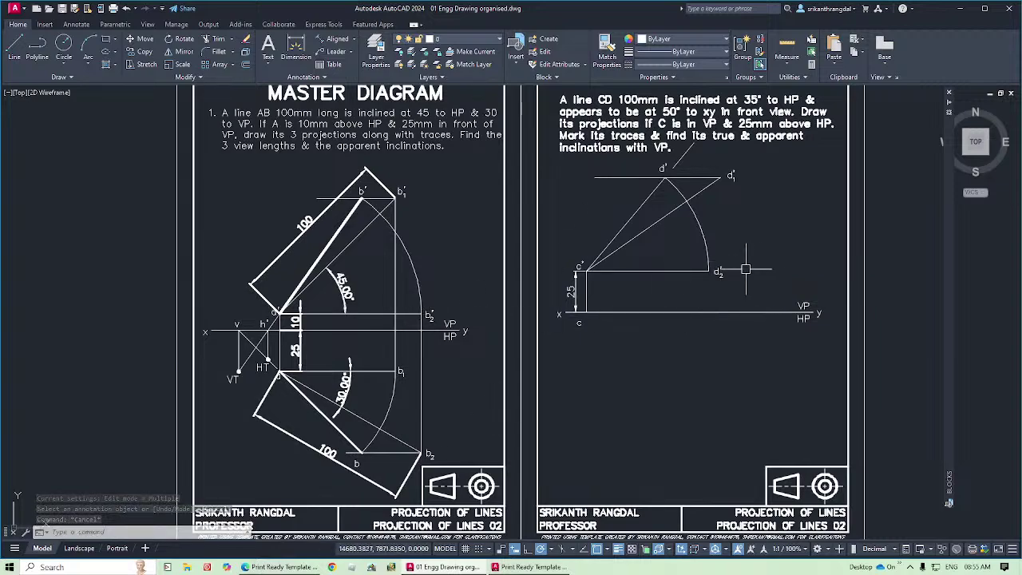
Draw a vertical projector from d2' down through the xy line to well below it.
middle_drag(732, 301, 731, 298)
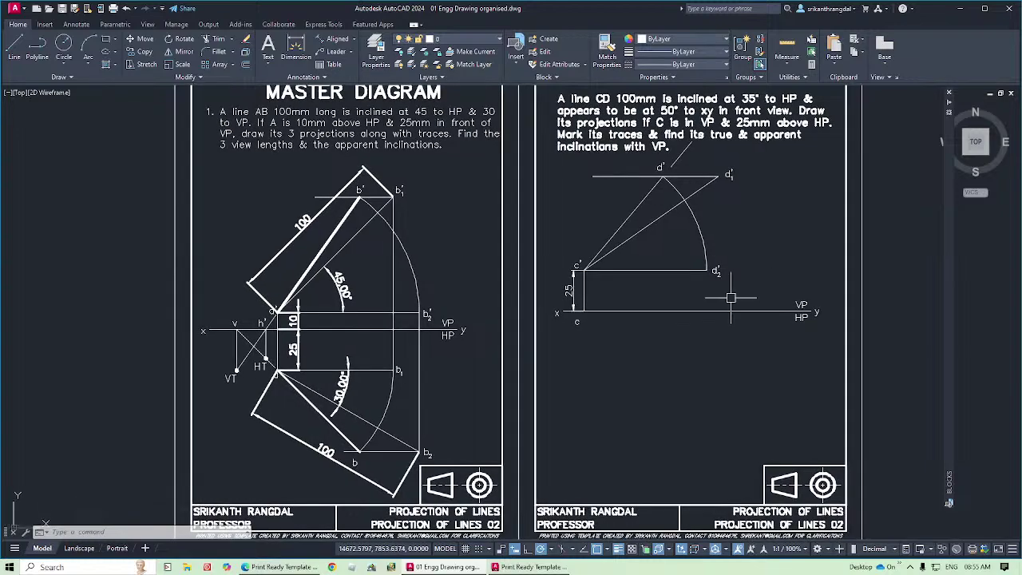
key(Return)
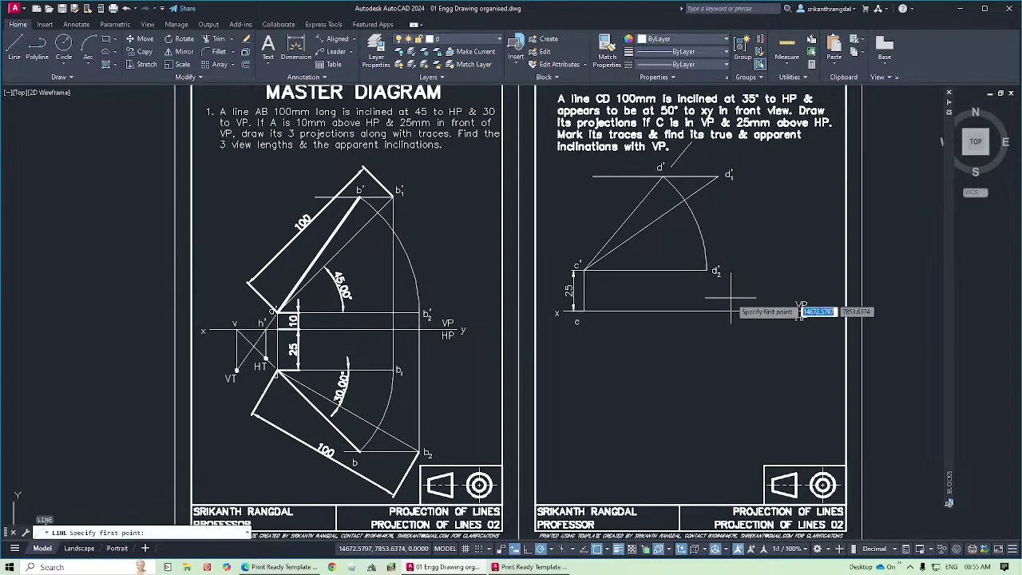
click(14, 46)
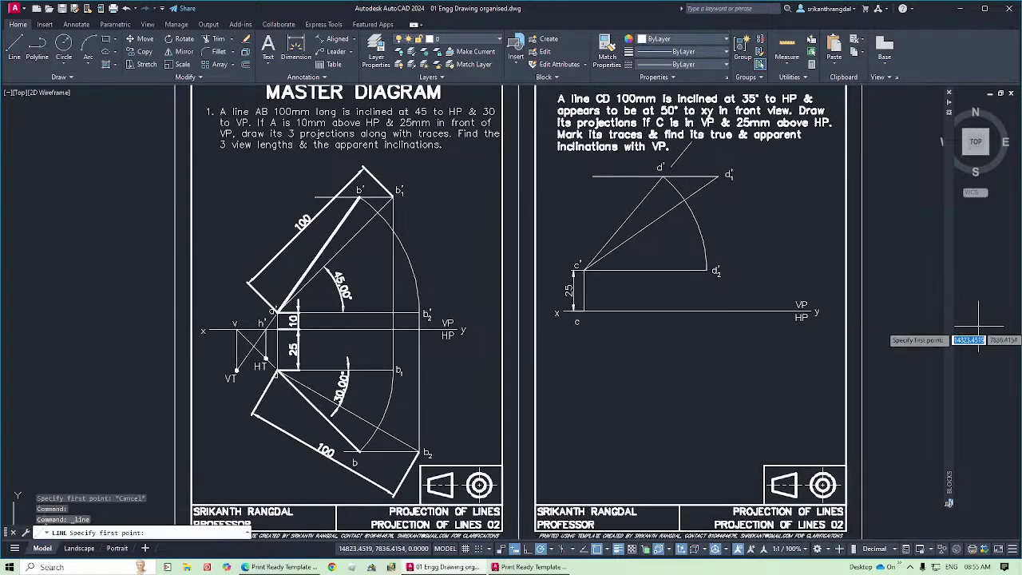
click(703, 271)
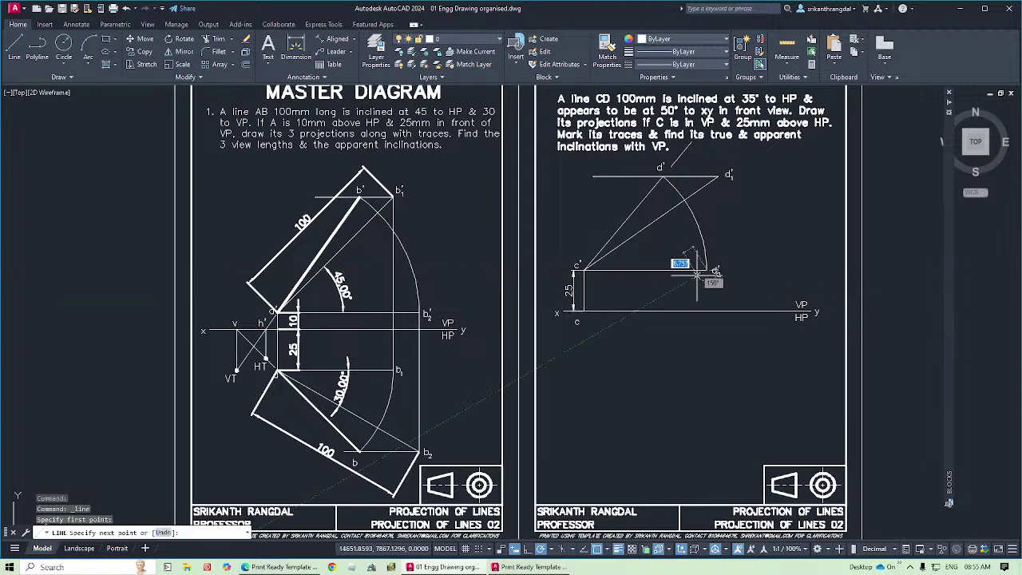
click(705, 487)
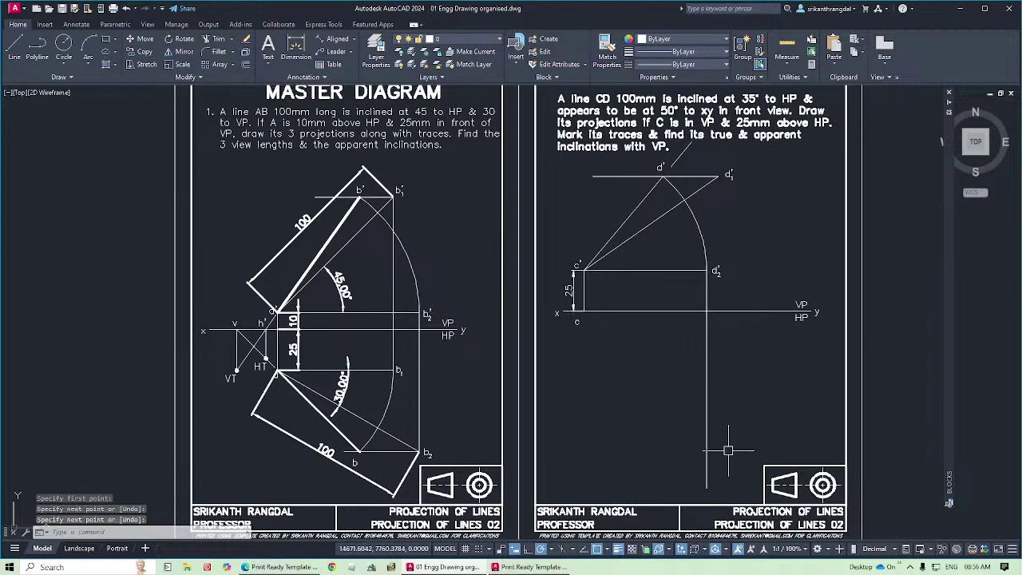
key(Return)
Draw a circle of radius 100 mm centred on c, matching the true-length line a–b2 in the master diagram.
click(280, 375)
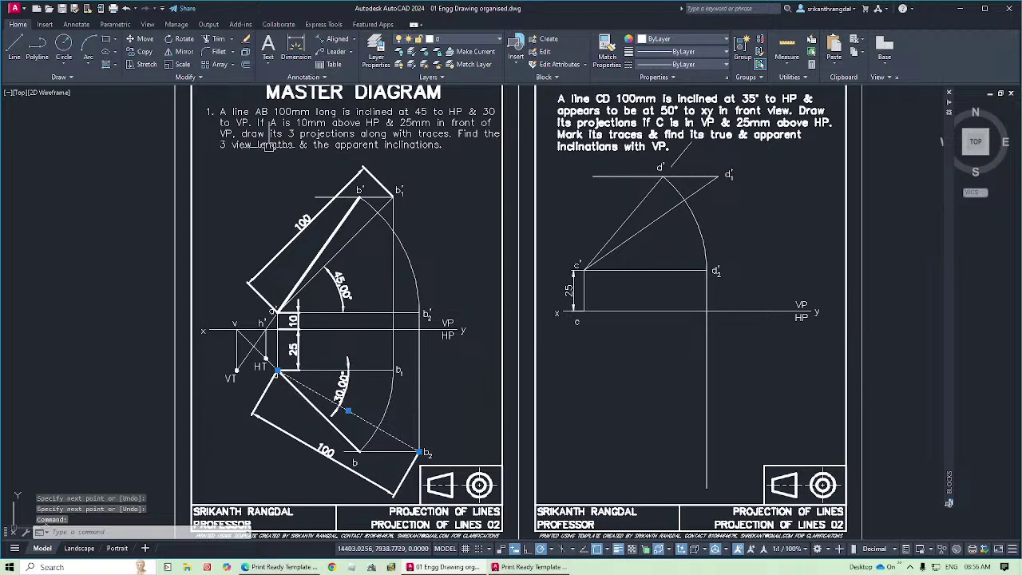
click(64, 48)
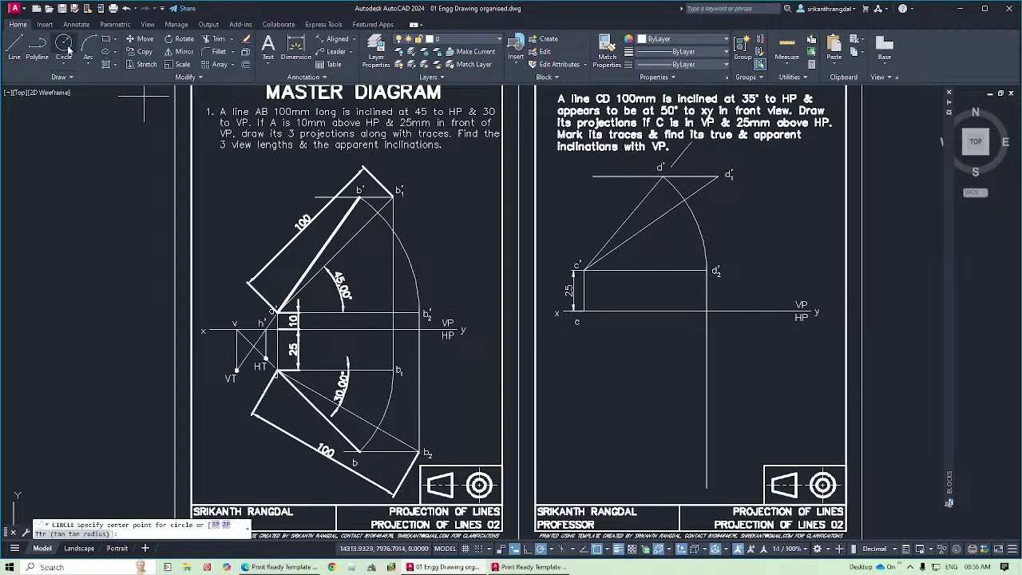
click(577, 320)
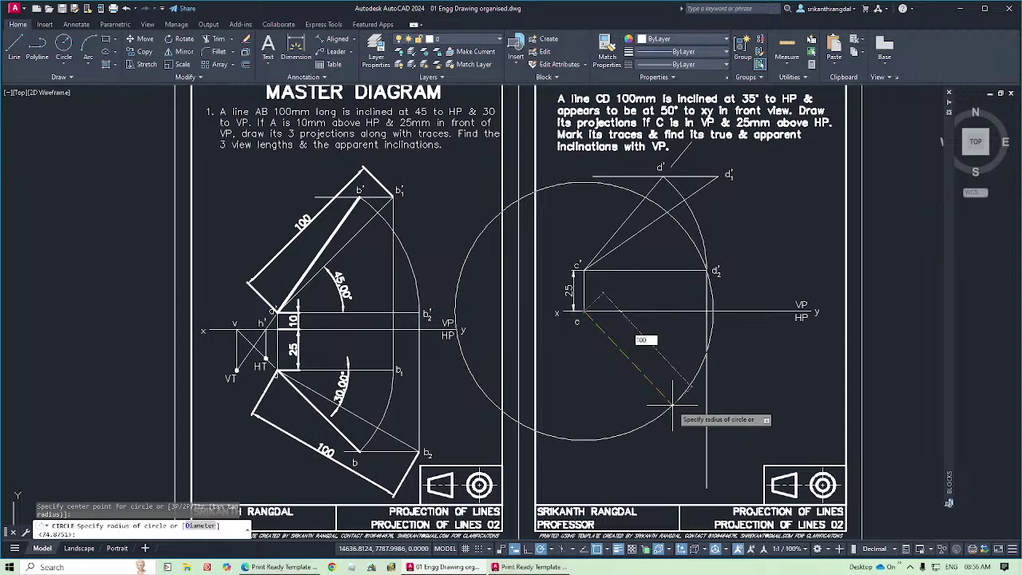
text(100)
key(Return)
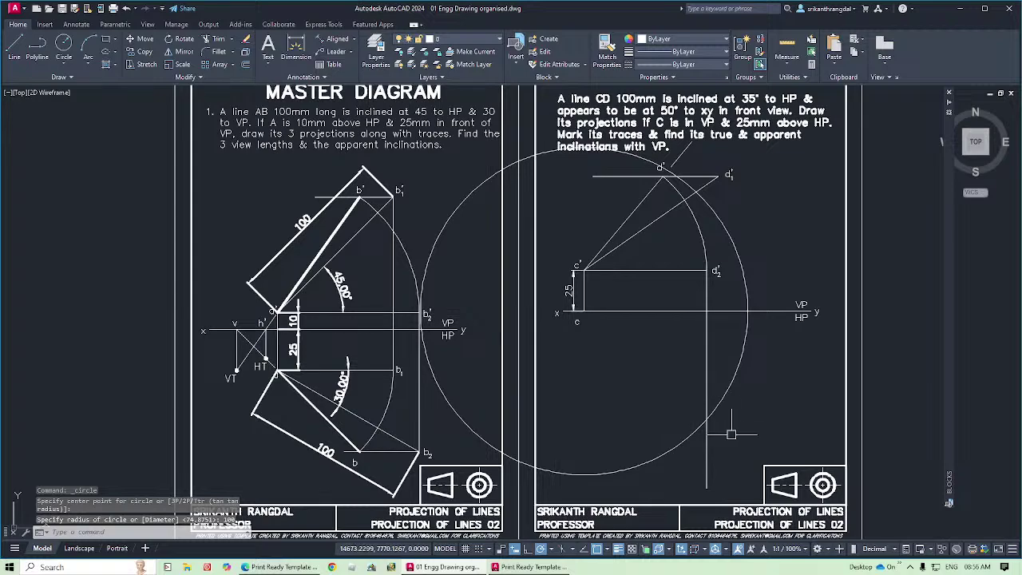
Draw a small circle centred where the 100 mm radius circle crosses the vertical projector below xy.
key(Return)
click(707, 420)
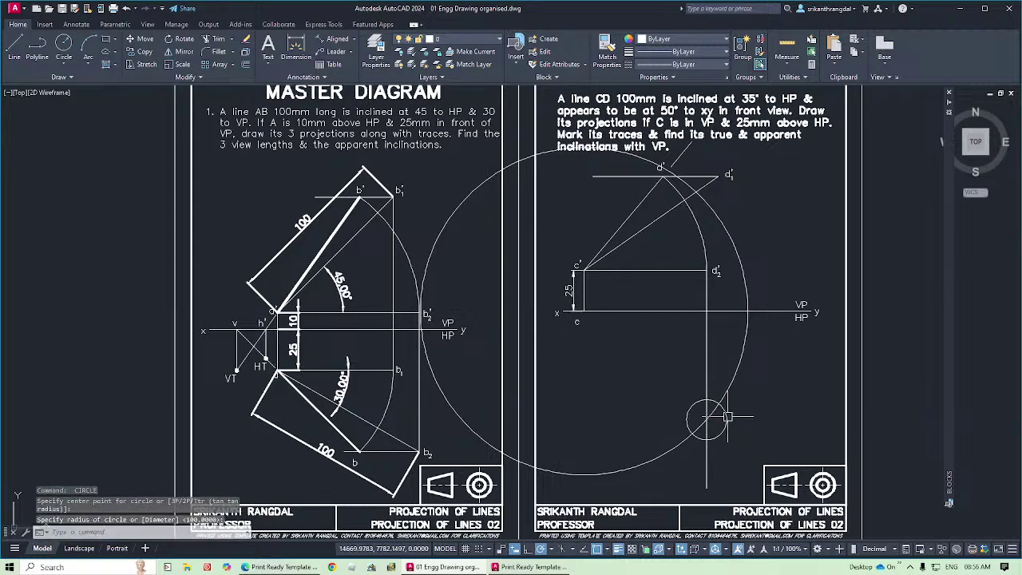
click(727, 416)
click(727, 418)
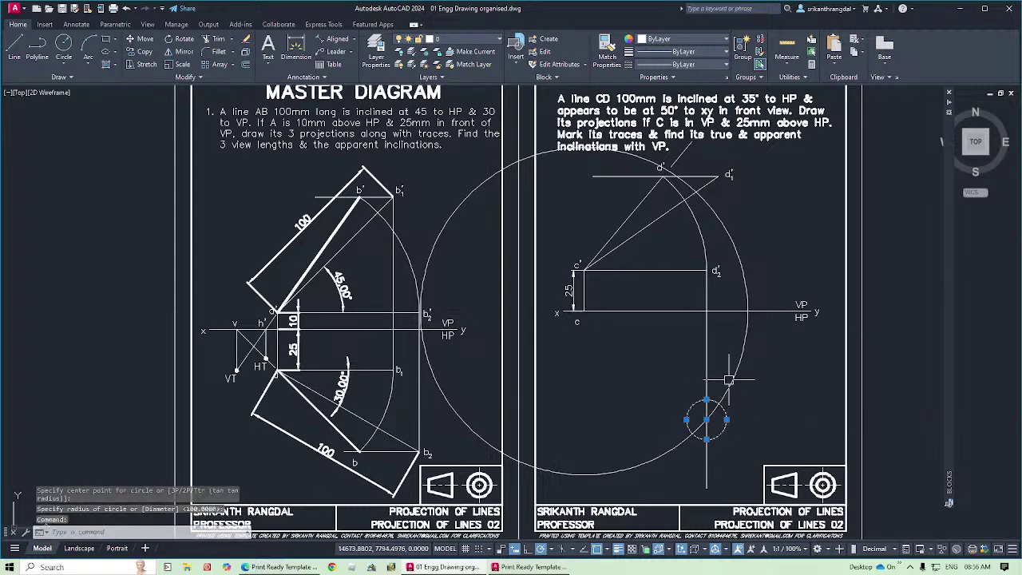
Trim the 100 mm radius circle to the short arc inside the small circle, and erase the small circle.
click(216, 38)
click(746, 289)
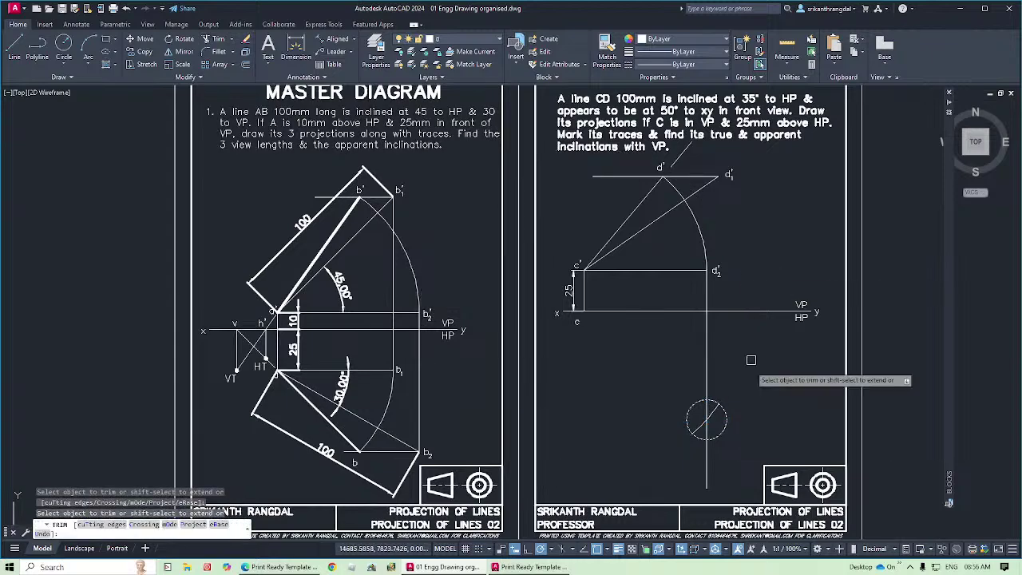
key(Escape)
click(717, 437)
key(Delete)
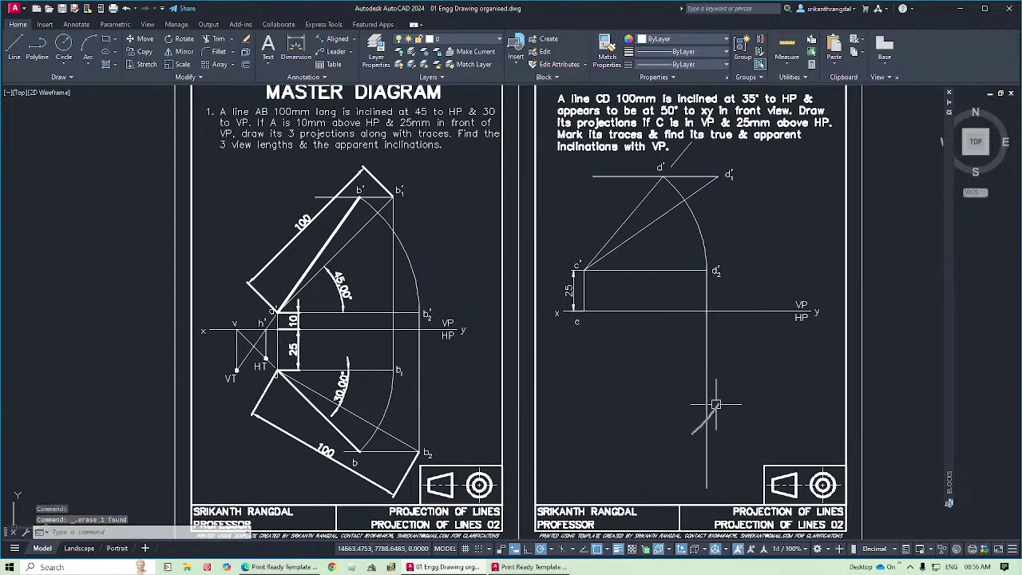
Draw a line from c to the intersection of the short arc and the vertical projector.
click(14, 46)
click(582, 312)
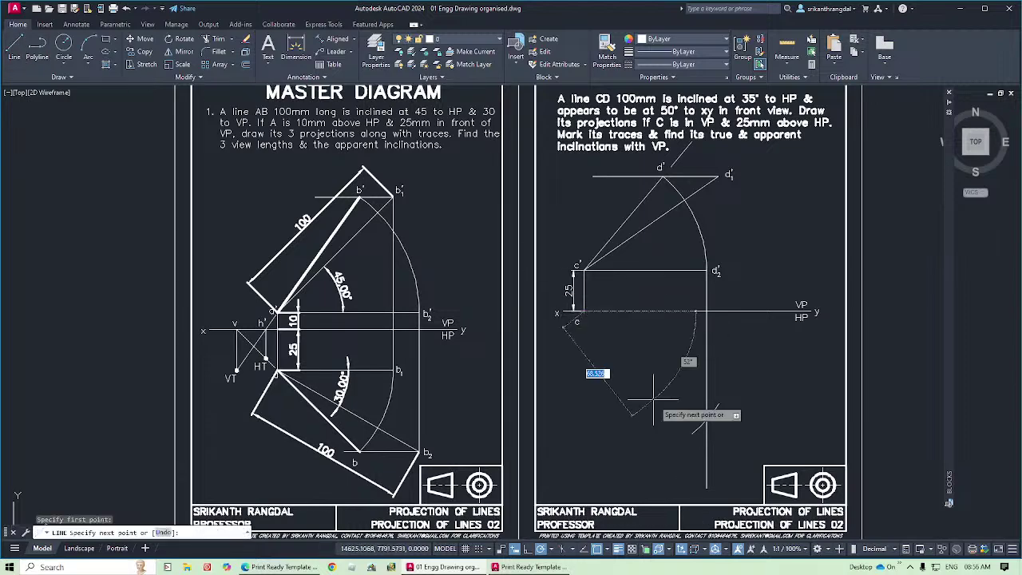
click(707, 415)
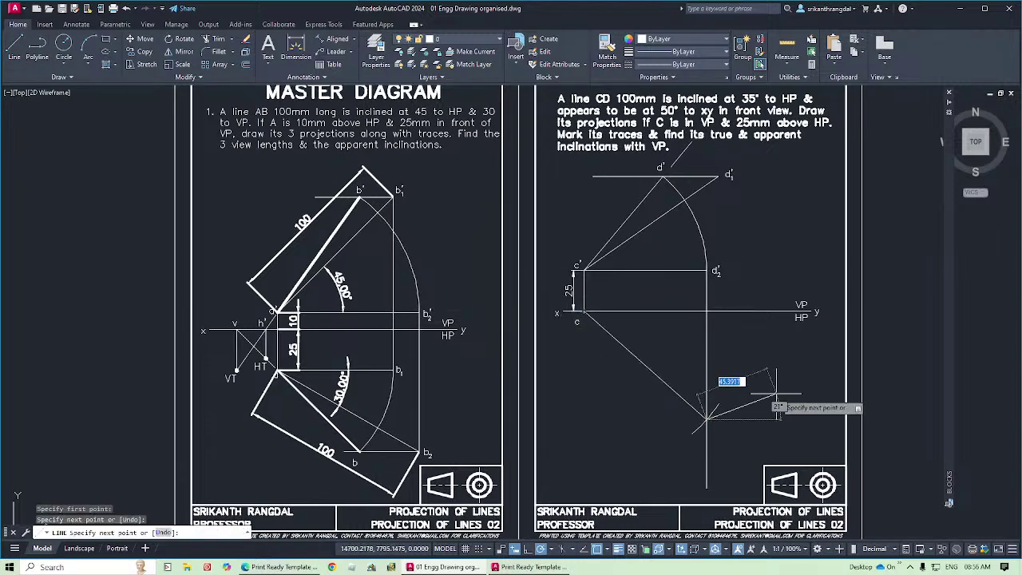
key(Return)
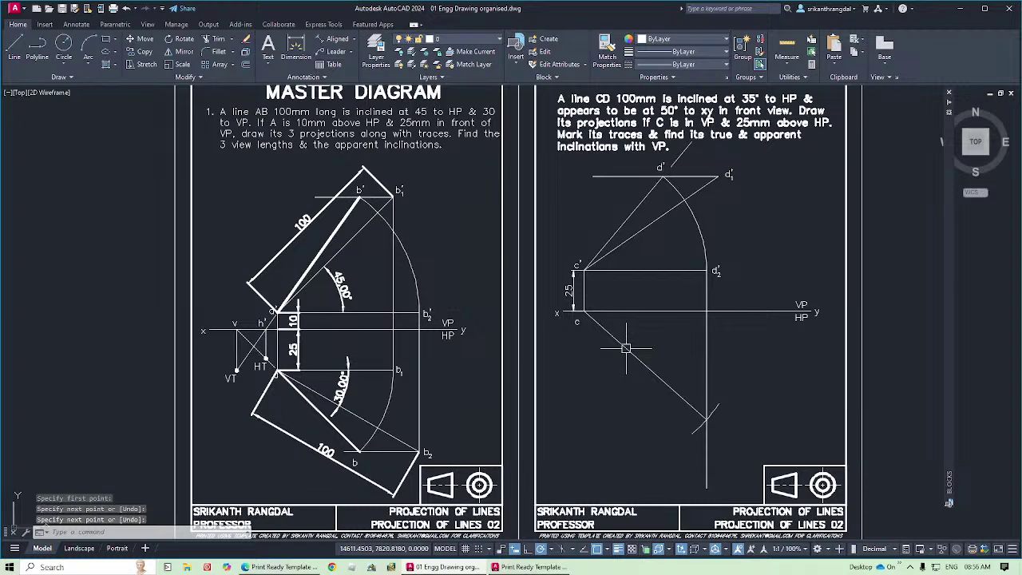
Add an aligned dimension below the inclined line from c to the short arc.
click(333, 42)
key(Return)
click(630, 367)
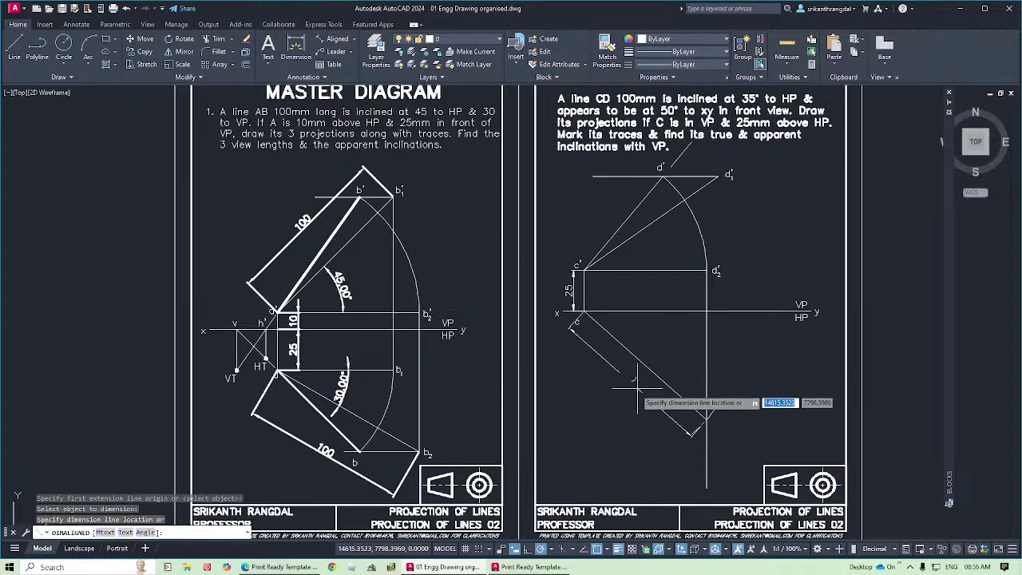
click(636, 388)
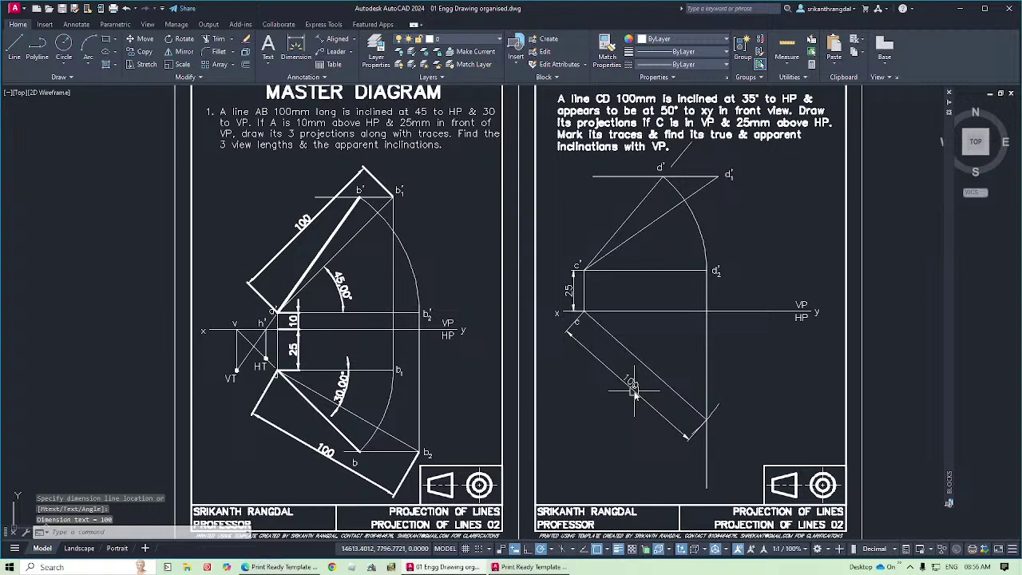
click(717, 407)
key(Escape)
key(Escape)
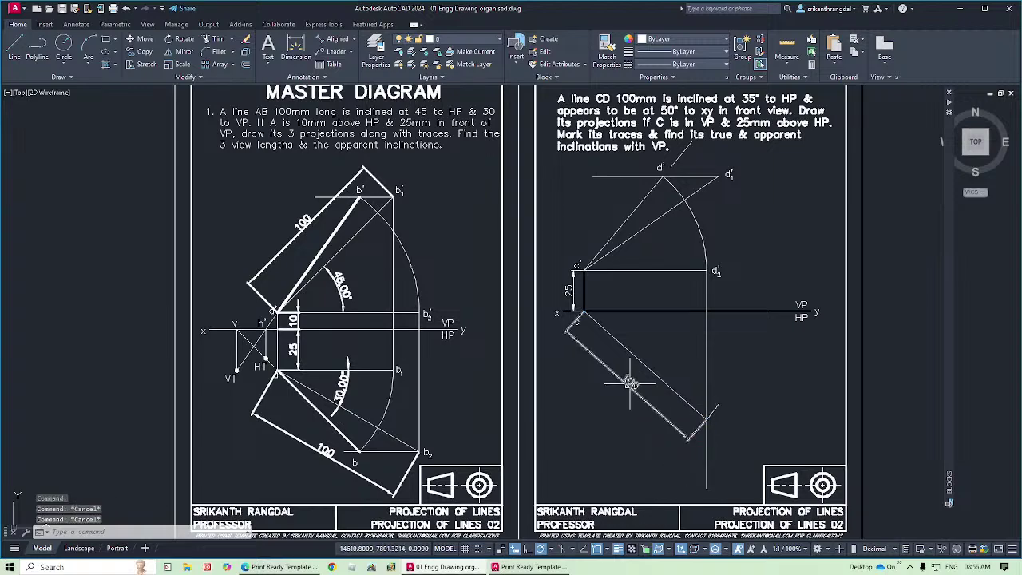
Erase the aligned dimension on the inclined line from c.
click(630, 383)
right_click(630, 385)
key(Escape)
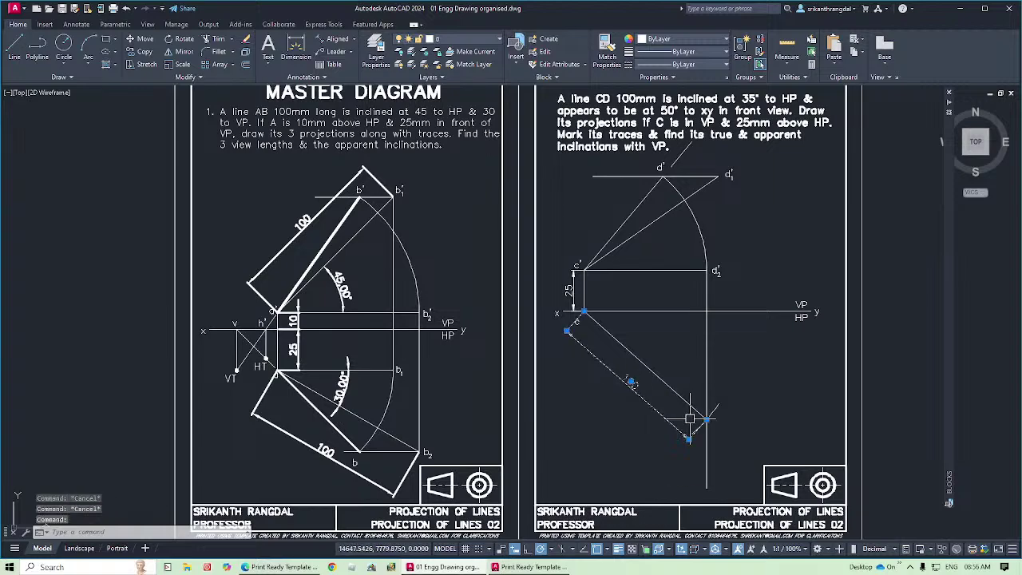
key(Delete)
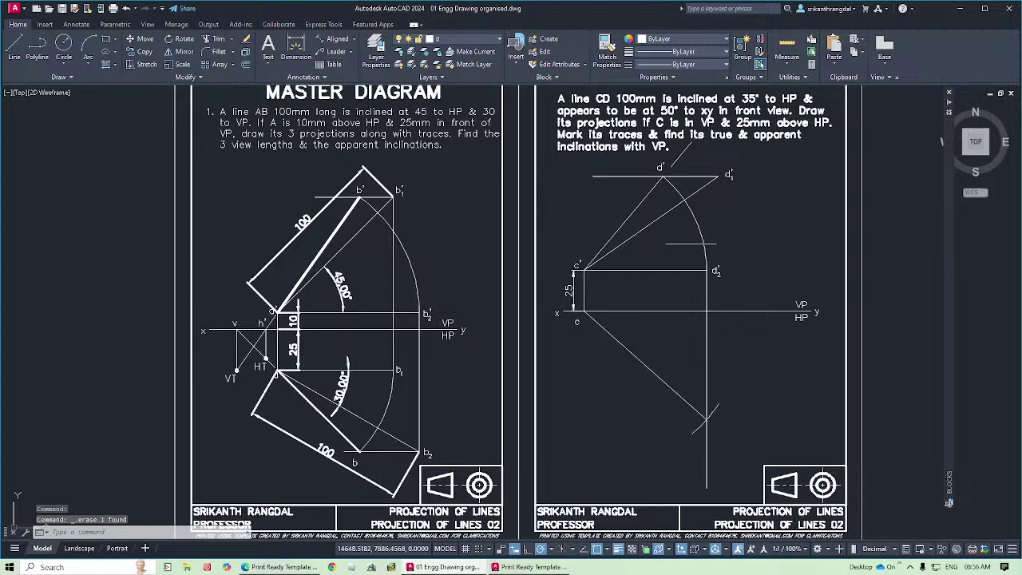
Copy the d2' label beside the intersection of the short arc and the projector, and change the copy to d2.
drag(695, 247, 763, 323)
key(ctrl+c)
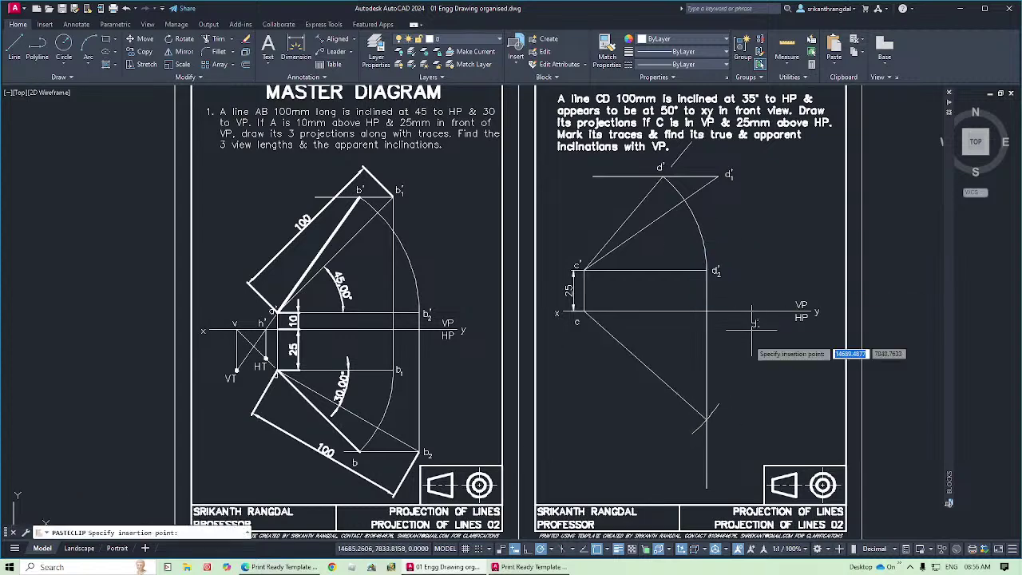
key(ctrl+v)
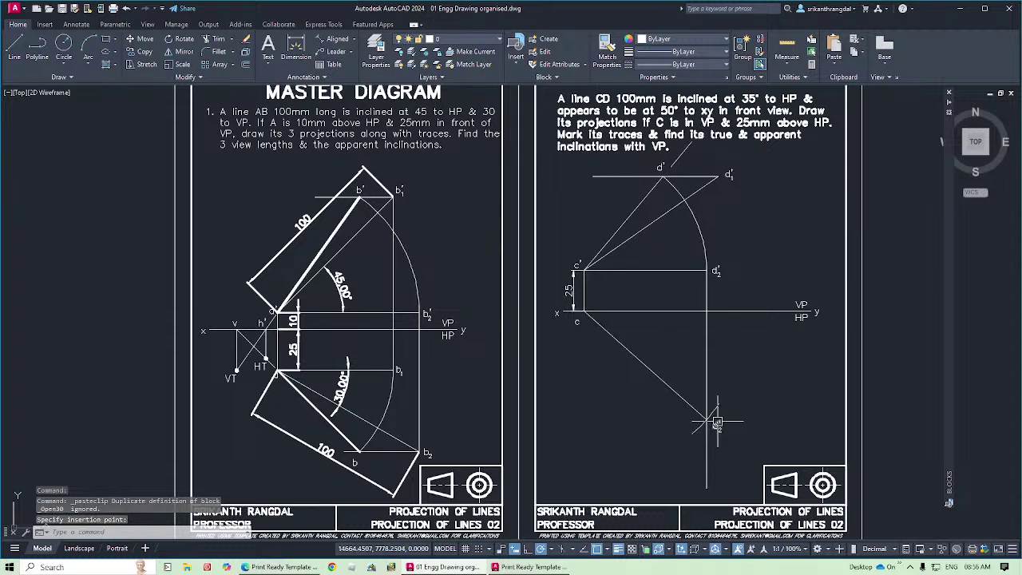
click(717, 423)
double_click(716, 427)
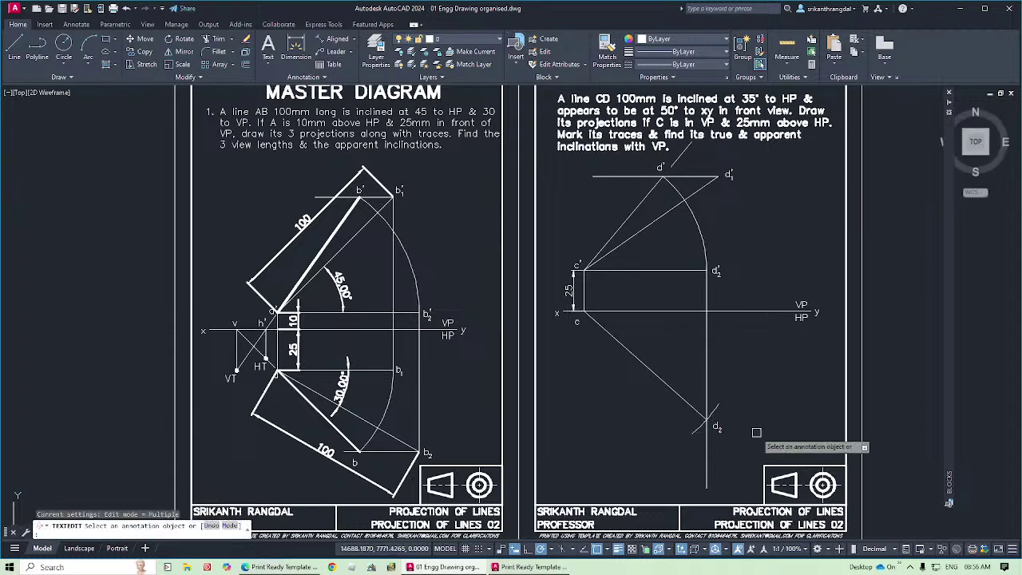
key(Escape)
key(Escape)
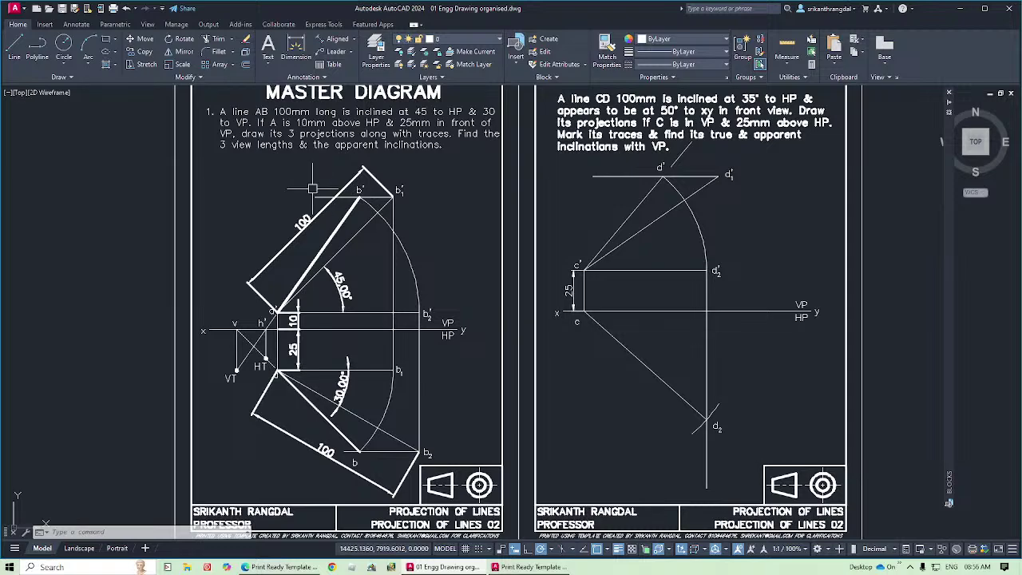
click(395, 365)
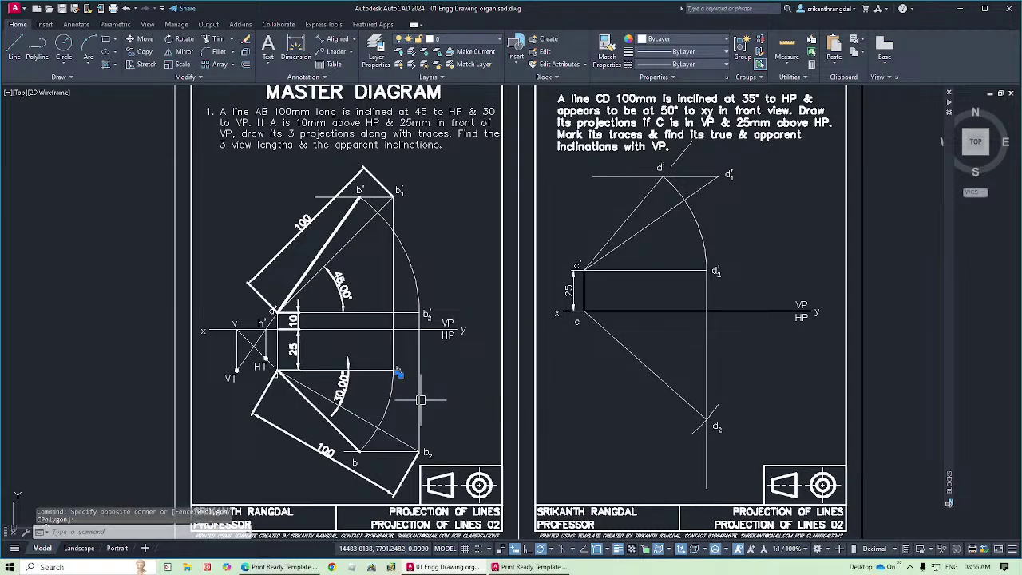
key(Escape)
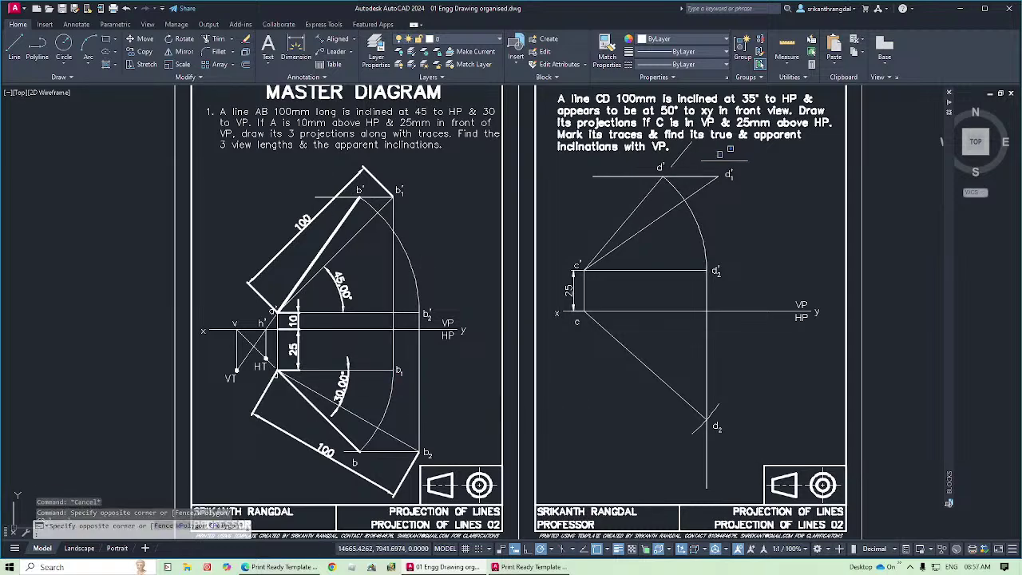
click(717, 151)
click(754, 190)
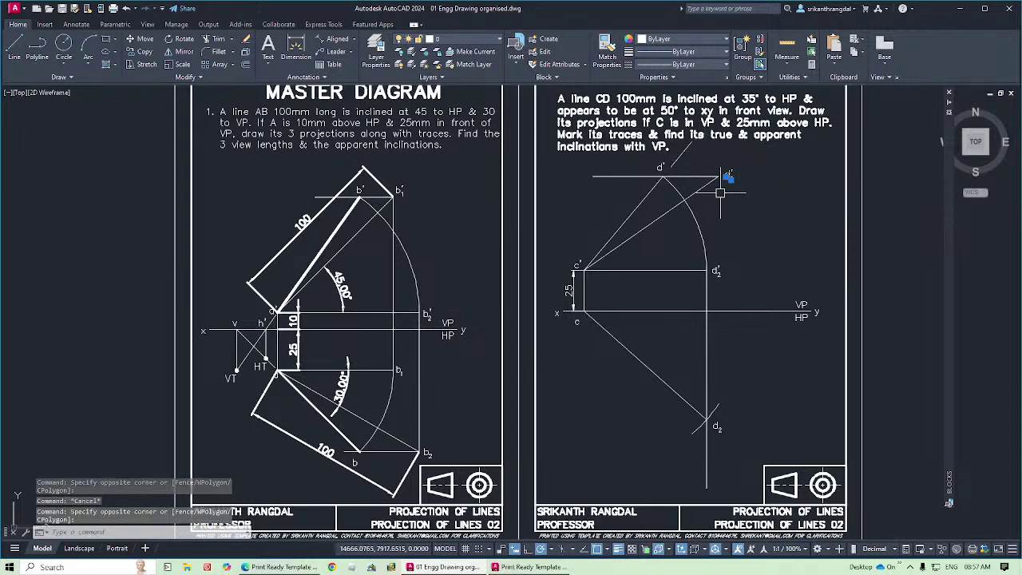
key(Escape)
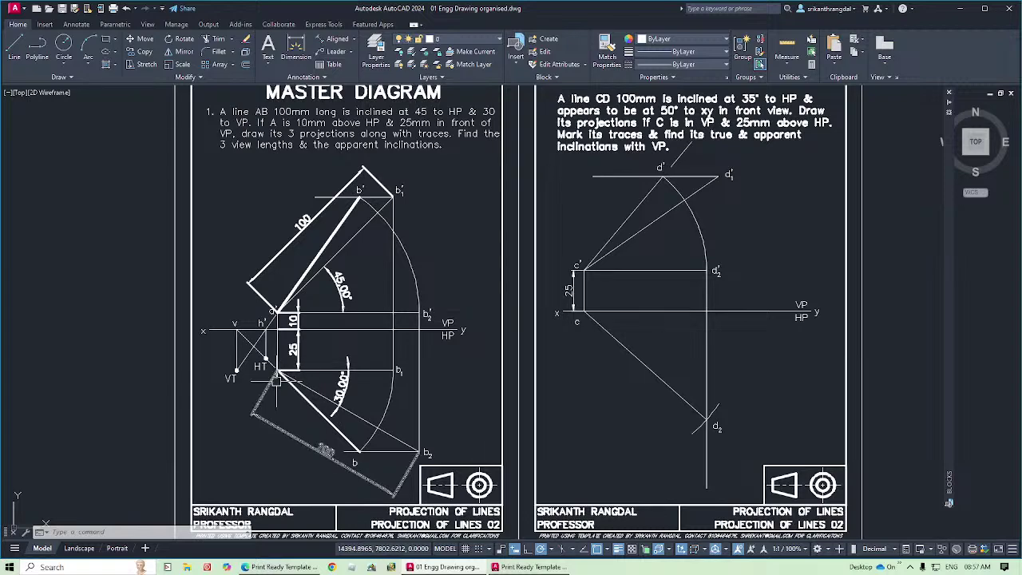
Draw a vertical projector from d1' down past the xy line, and a line from c along xy to that projector.
text(l)
key(Return)
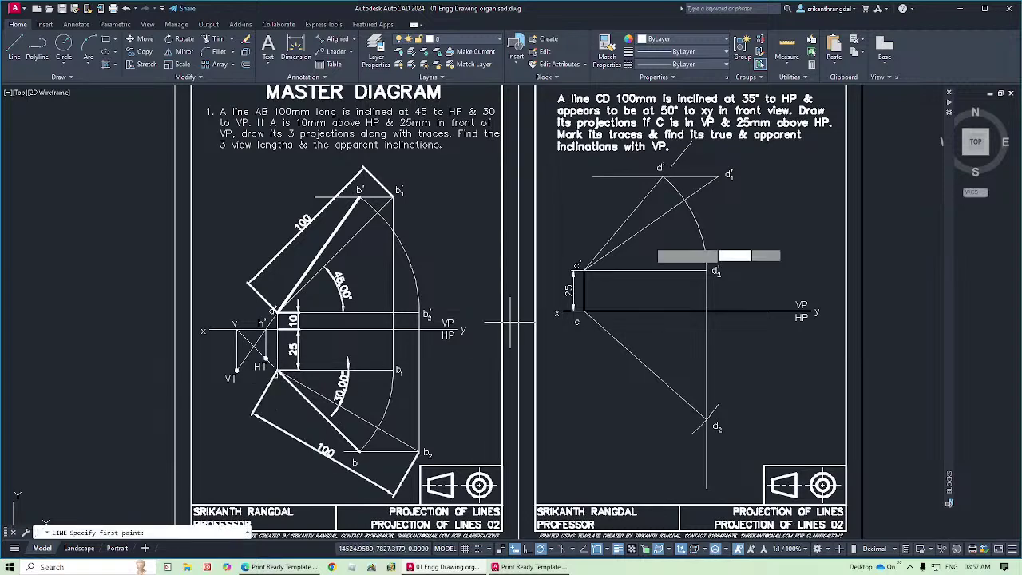
click(717, 177)
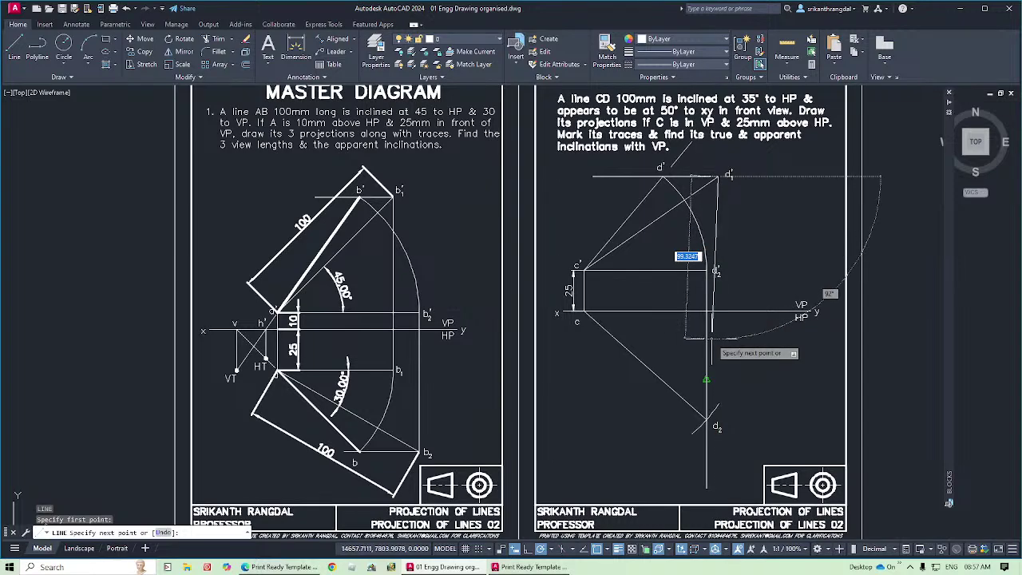
key(Escape)
key(Return)
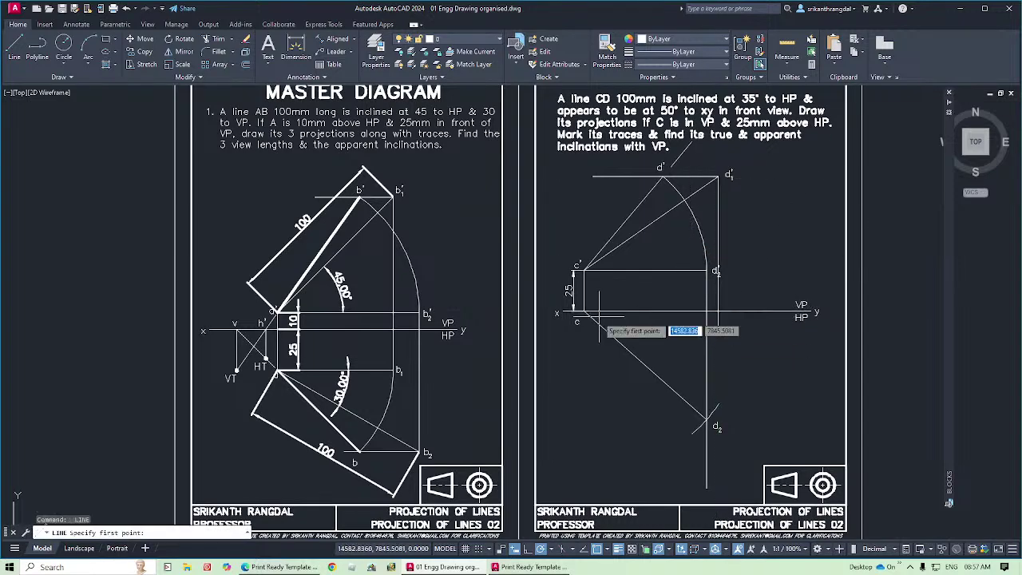
click(719, 311)
key(Return)
Trim off the part of the d1' projector that extends below the xy line.
text(TR)
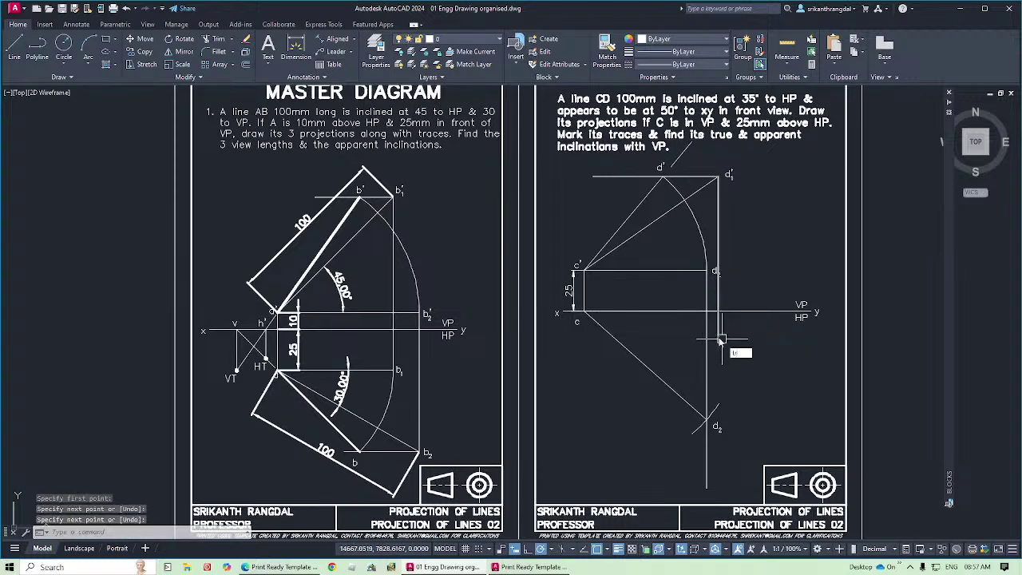
key(Escape)
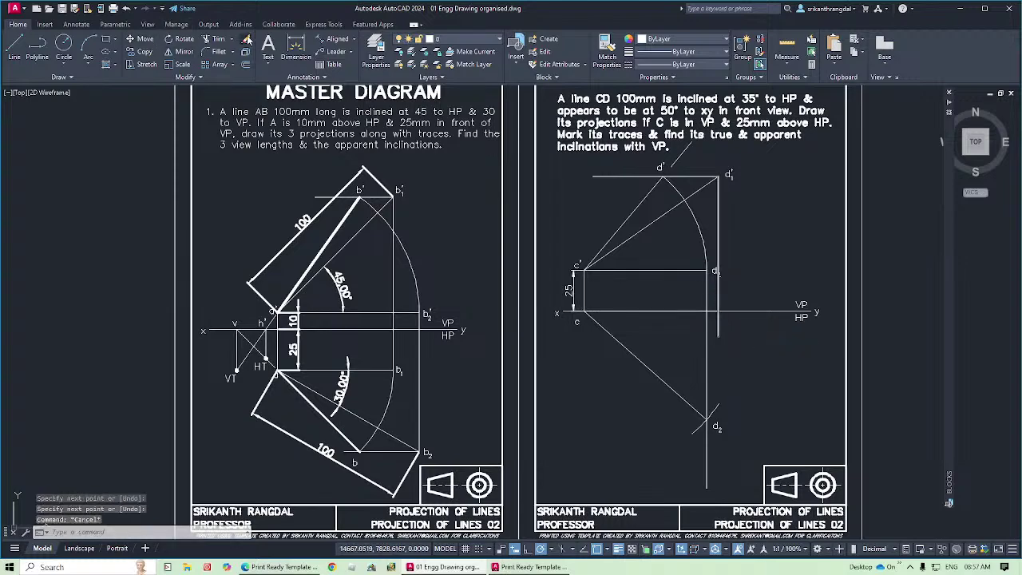
click(219, 40)
click(718, 327)
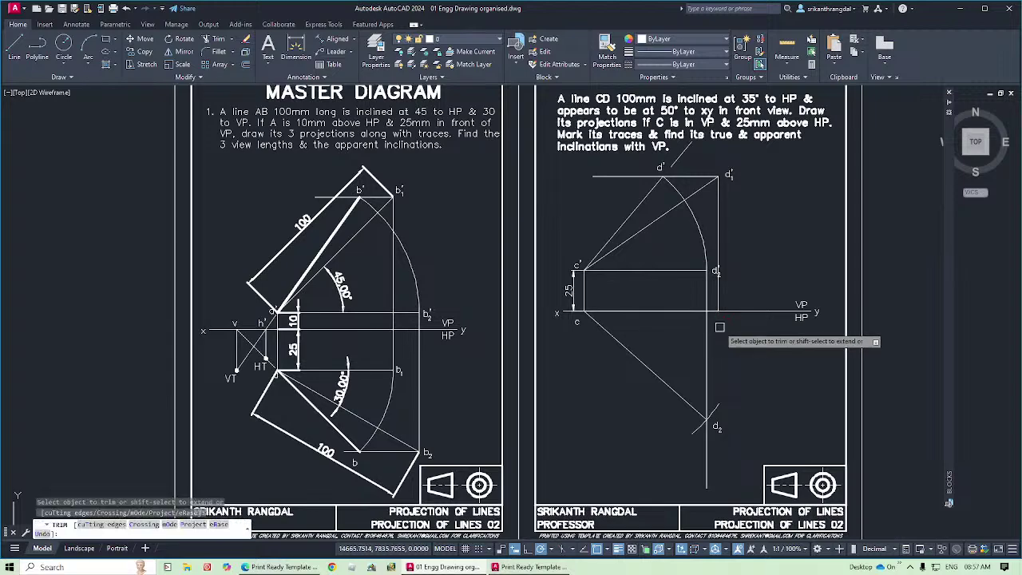
Move the d2' label up to the inner side of the arc, just above the horizontal line from c'.
click(714, 273)
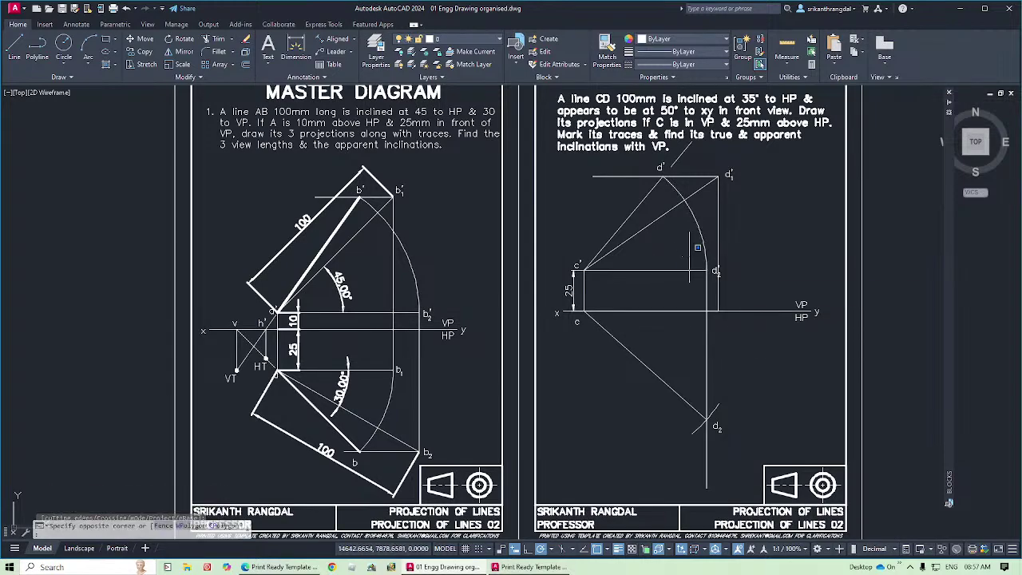
click(776, 276)
text(m)
key(Return)
click(770, 264)
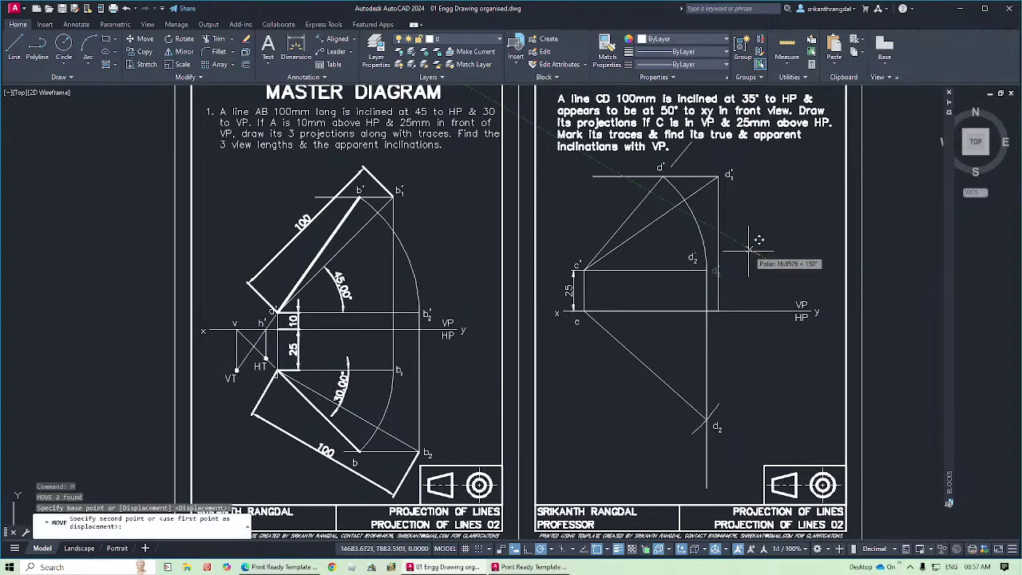
click(750, 250)
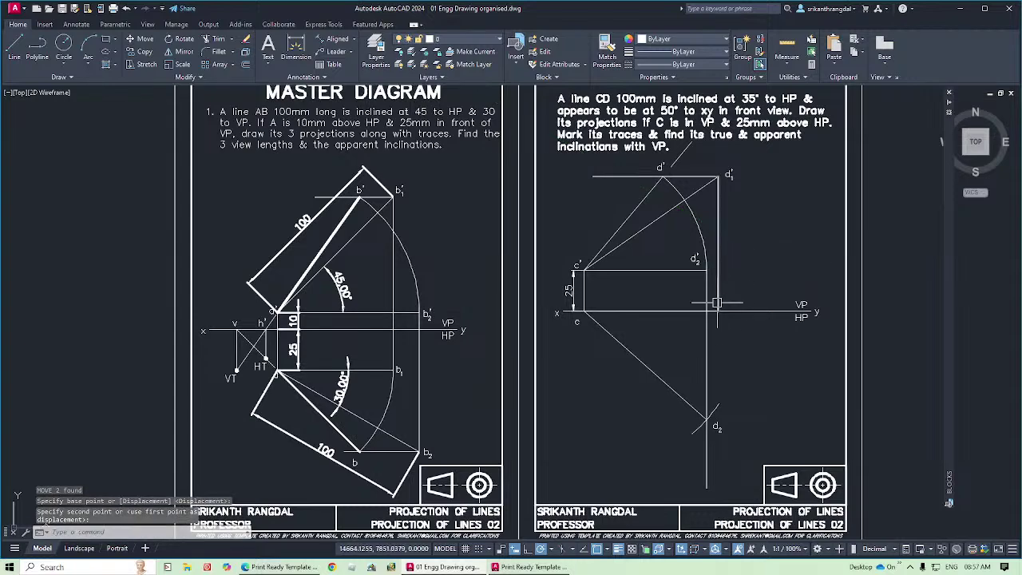
Copy the d1' label straight down to just below the xy line beside its projector, and change the copy to d1.
click(714, 153)
click(759, 190)
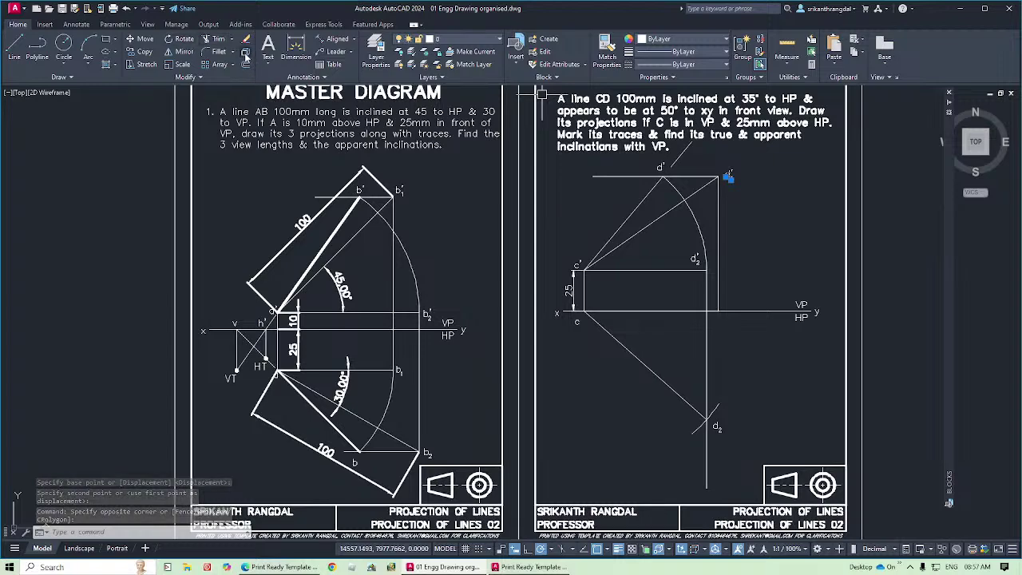
click(145, 51)
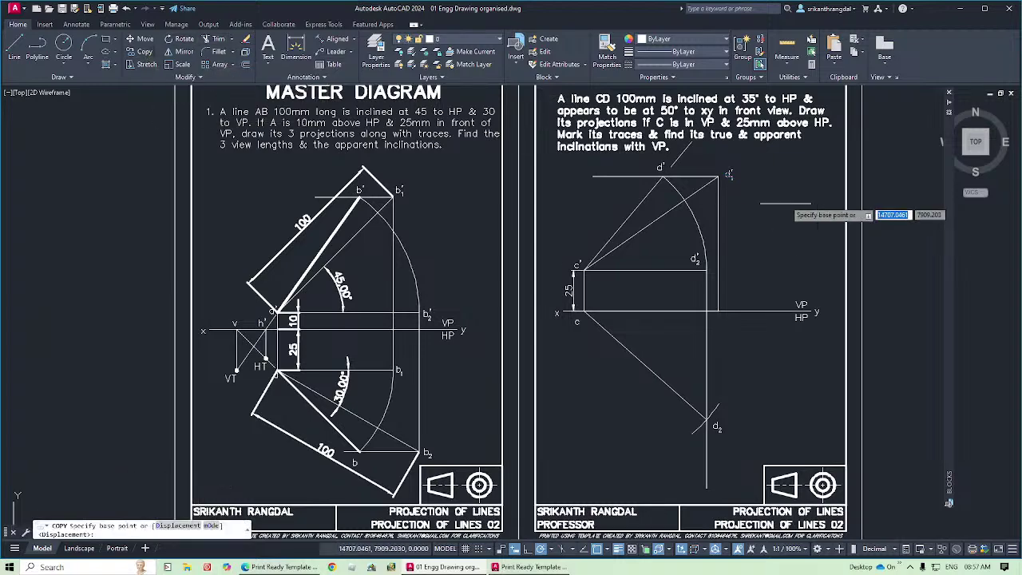
click(759, 190)
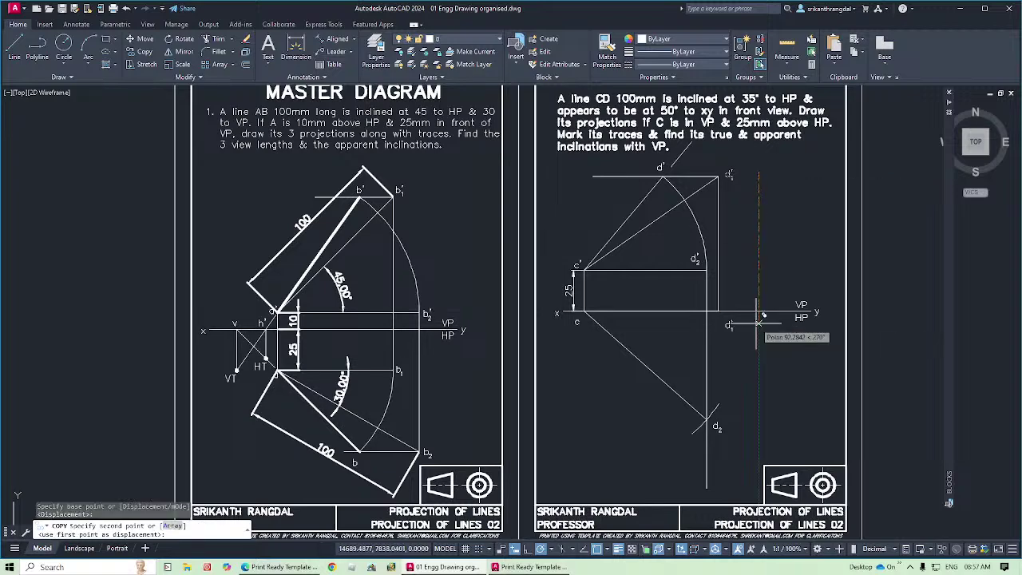
click(757, 319)
key(Escape)
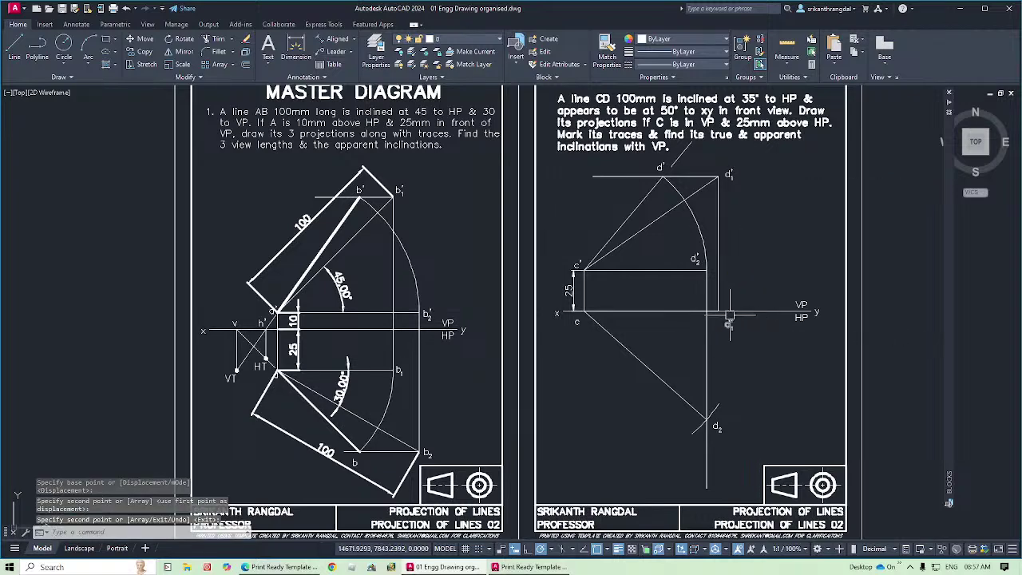
key(Escape)
key(Escape)
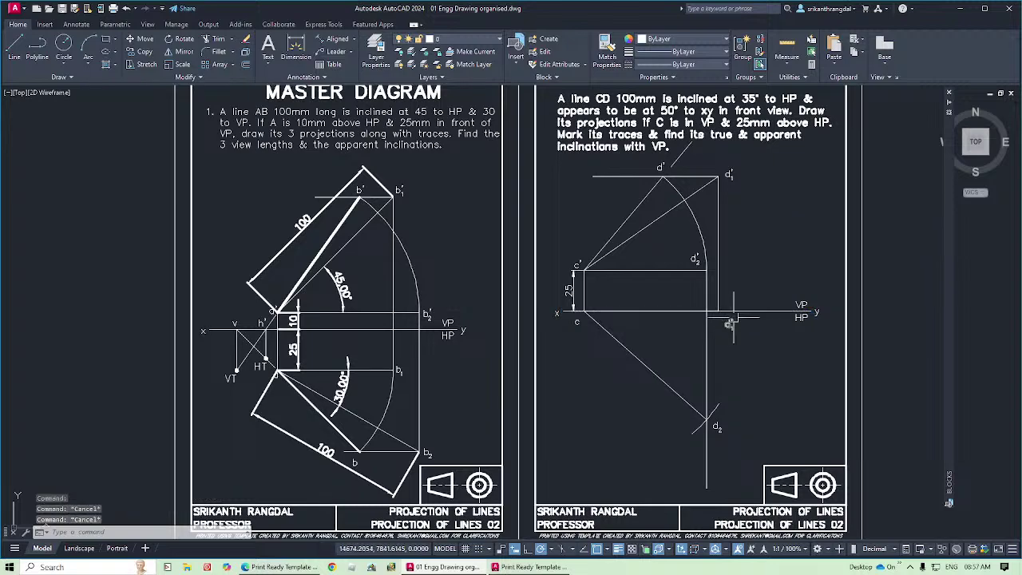
double_click(727, 326)
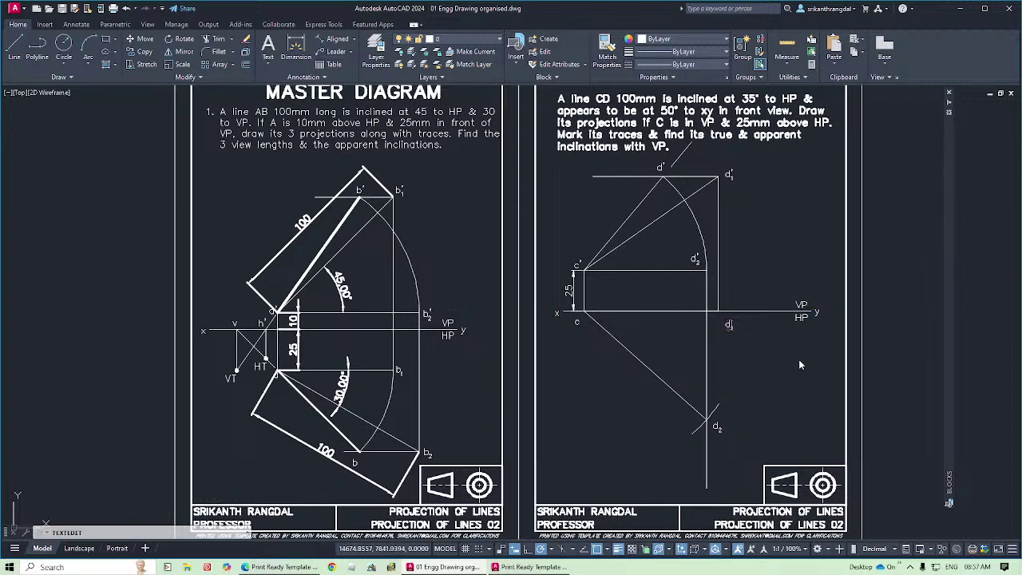
key(Escape)
key(Escape)
key(Escape)
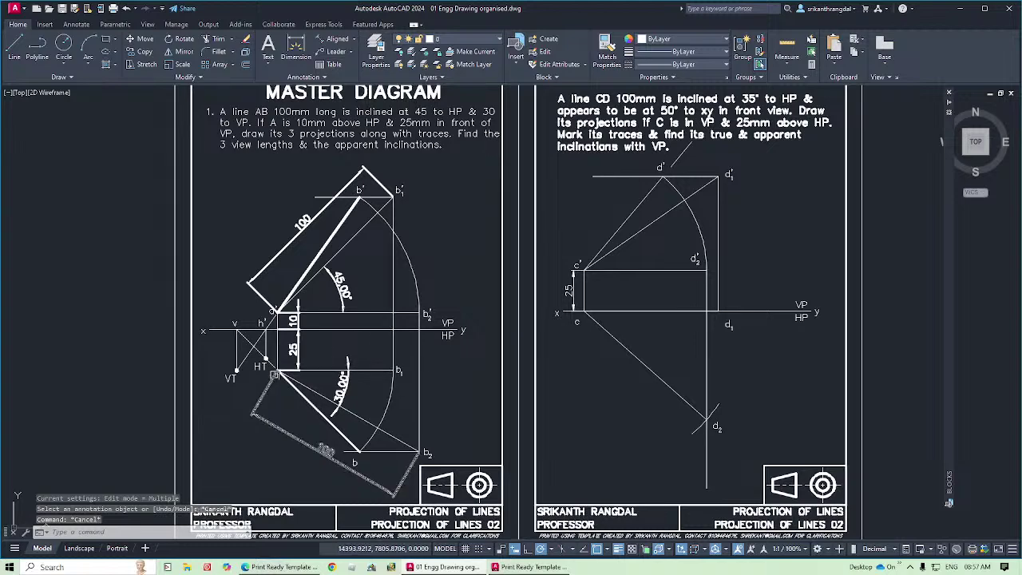
click(386, 371)
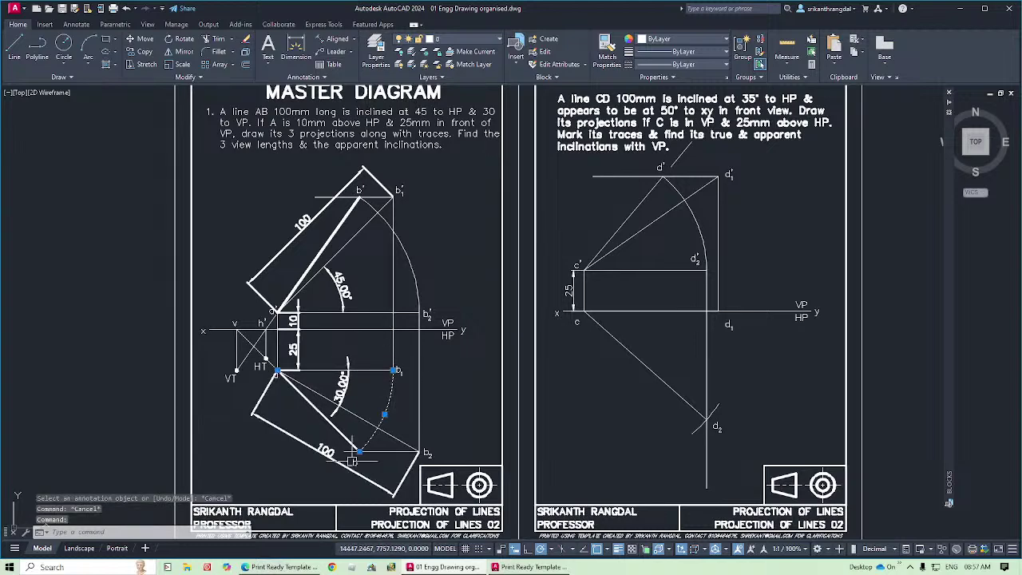
click(411, 452)
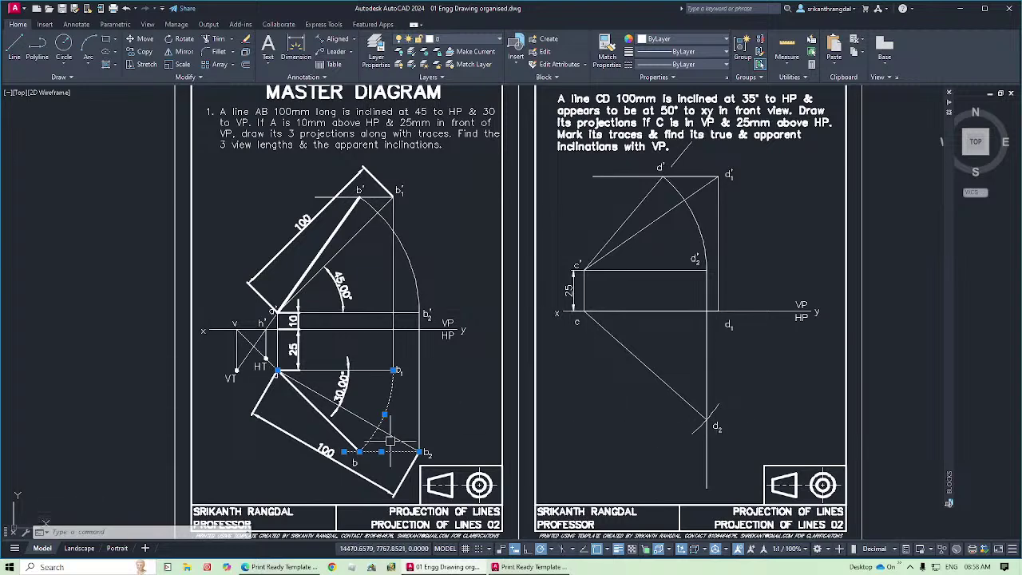
click(361, 448)
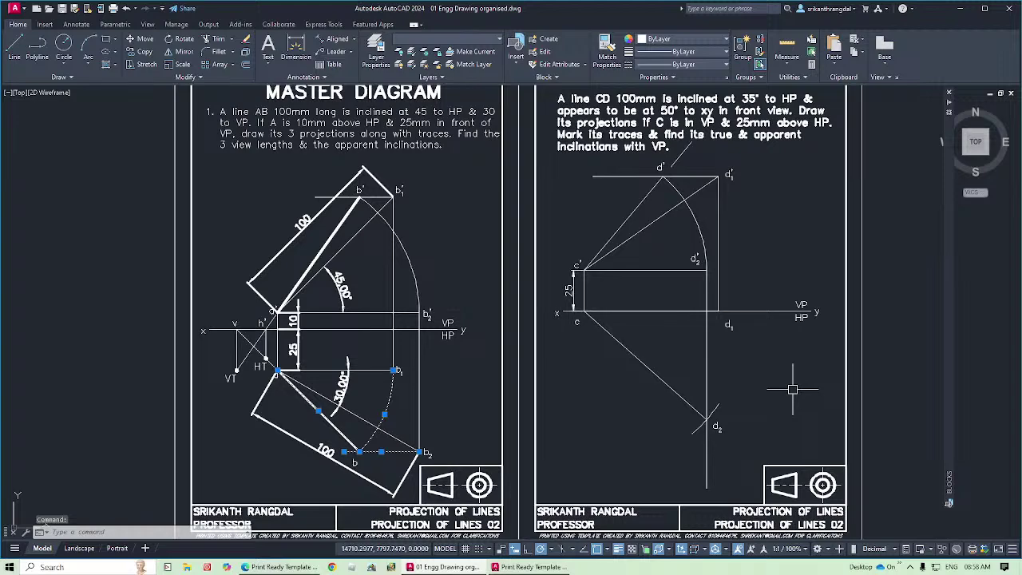
text(c)
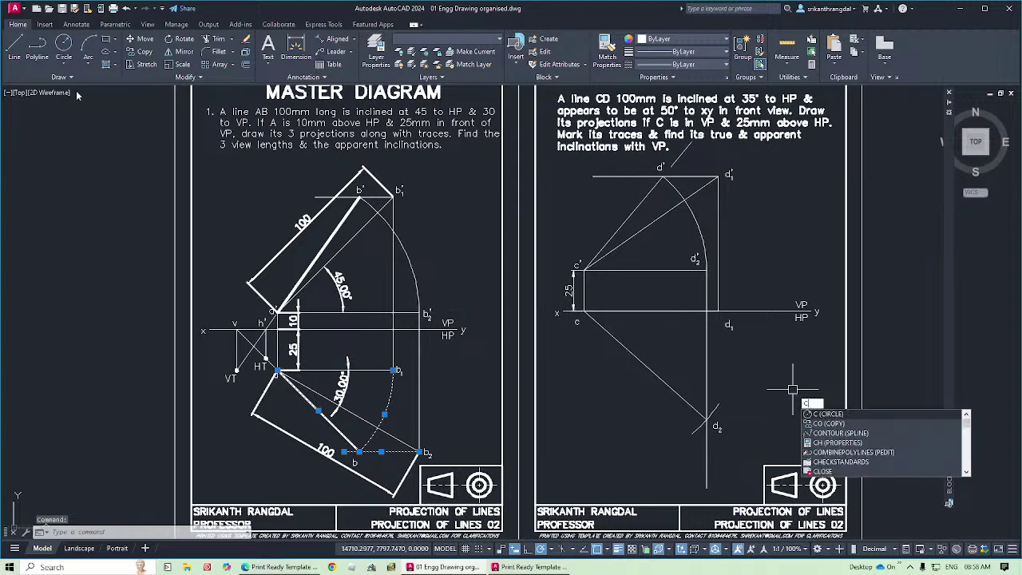
key(Escape)
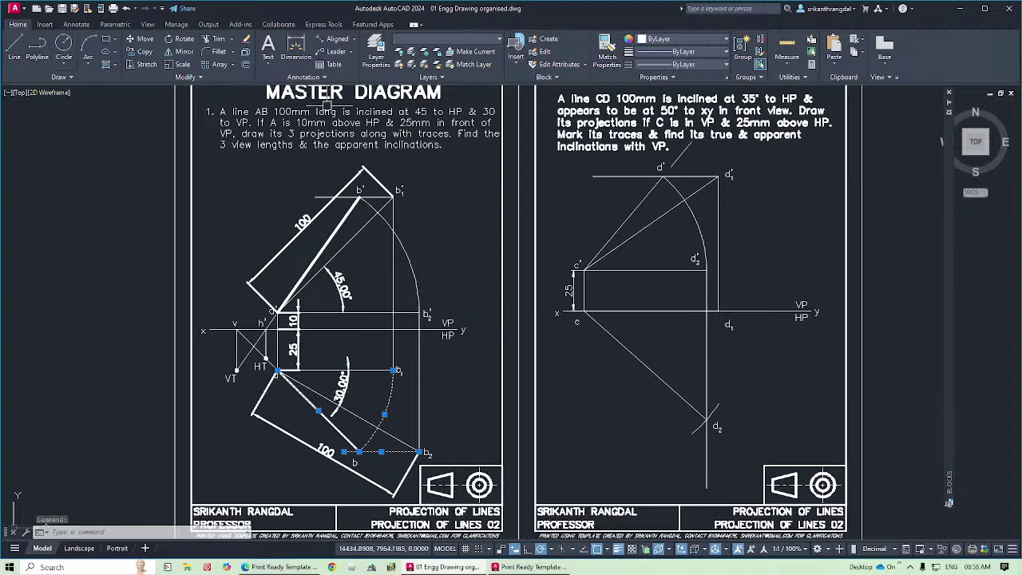
Draw a circle centred at c with its radius reaching the foot of the d1' projector on xy.
click(64, 47)
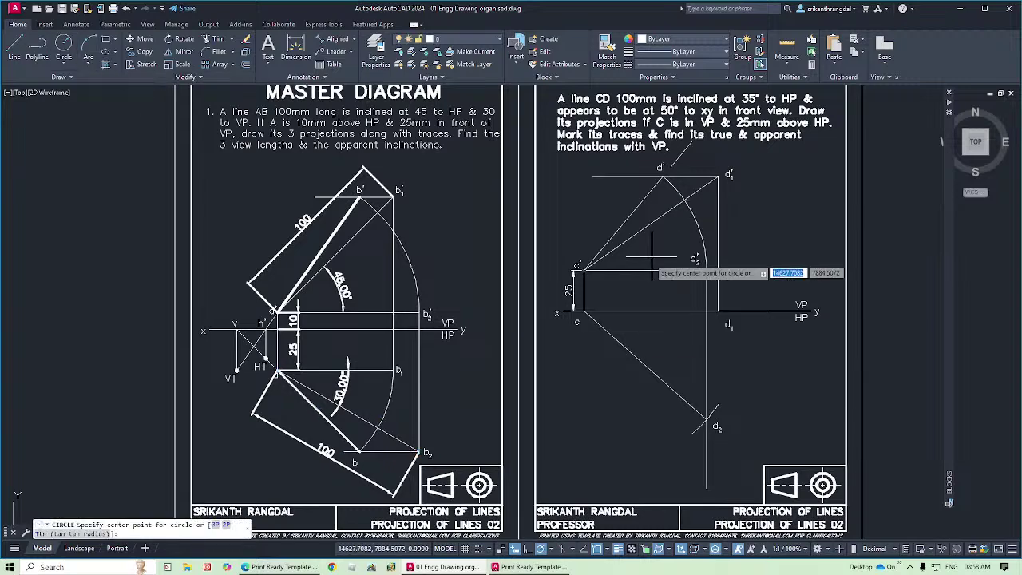
click(584, 312)
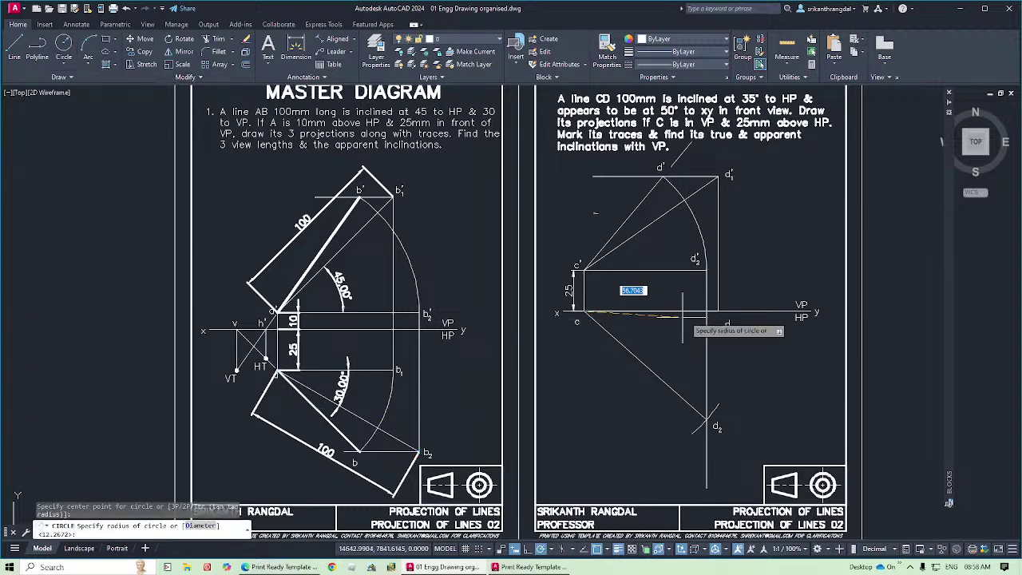
click(716, 312)
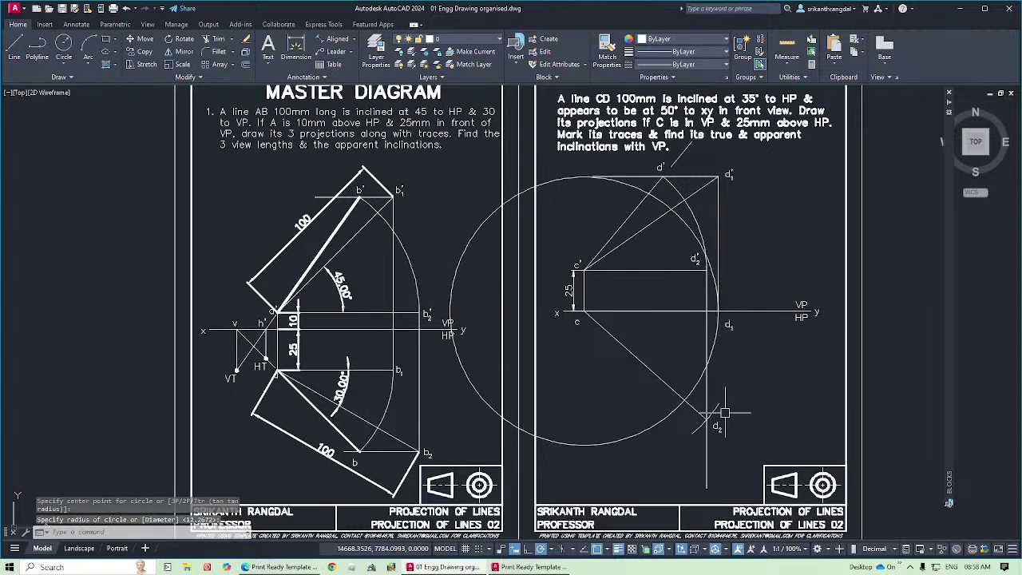
Draw a horizontal line from d2 toward the left that crosses the circle centred at c.
click(14, 47)
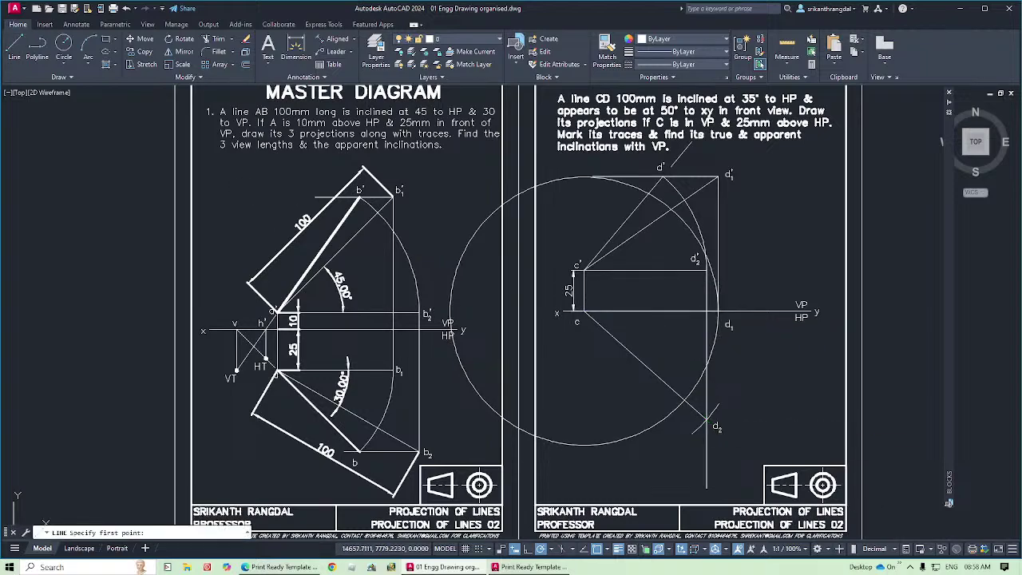
click(706, 419)
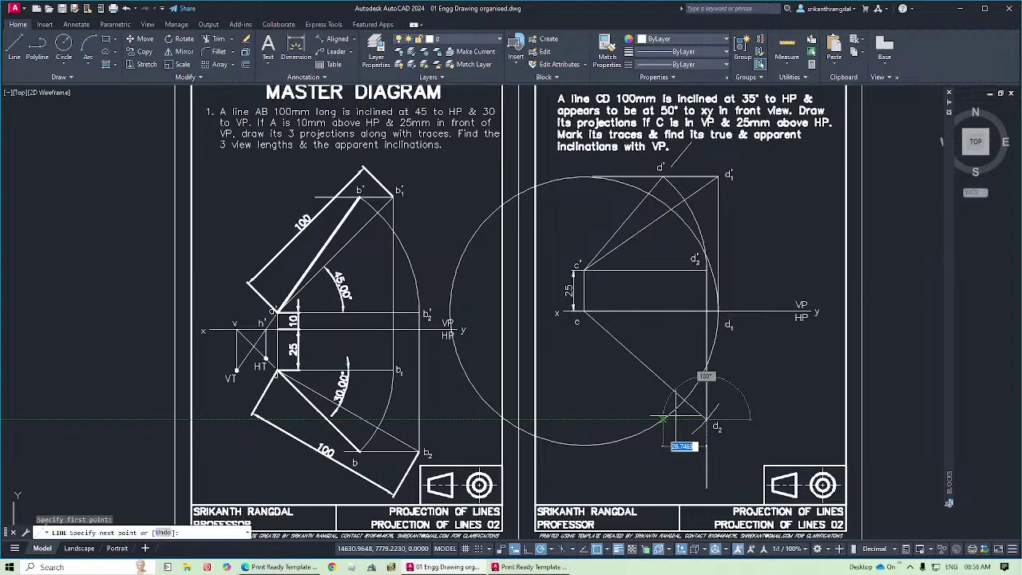
click(608, 418)
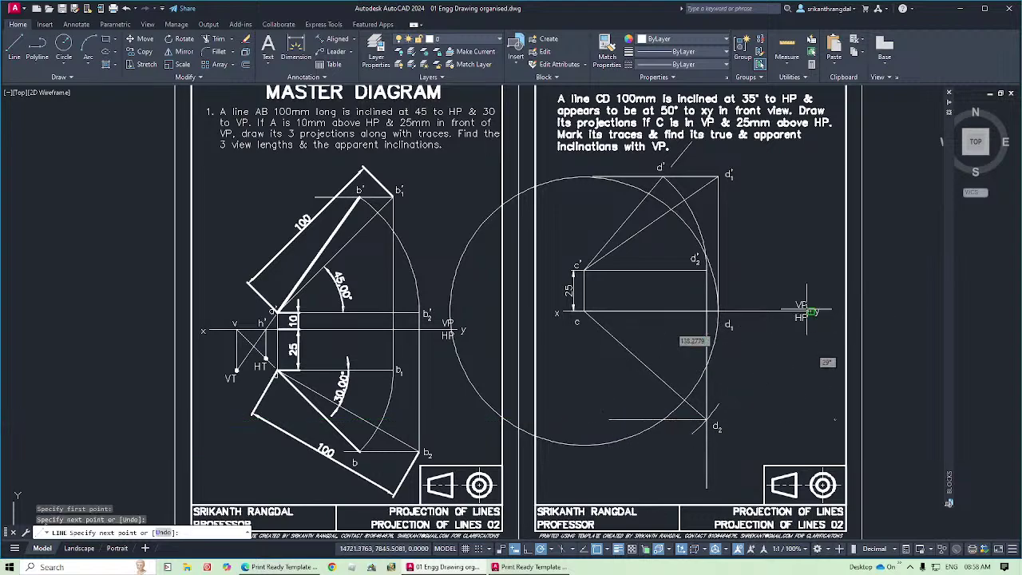
key(Escape)
key(Escape)
Trim the circle to the arc between the c–d1 line and the horizontal line through d2, using both lines as cutting edges.
click(620, 420)
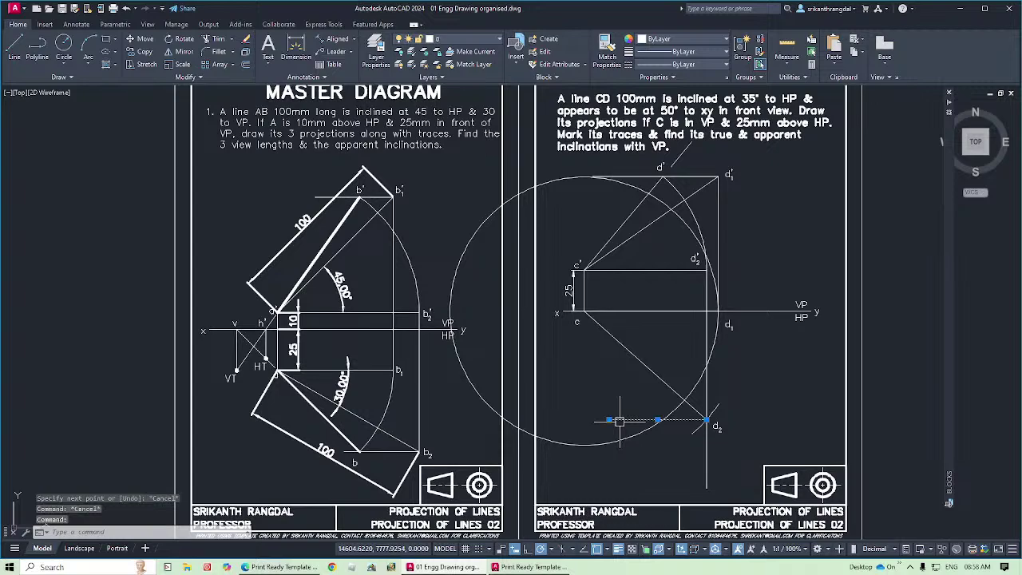
click(680, 309)
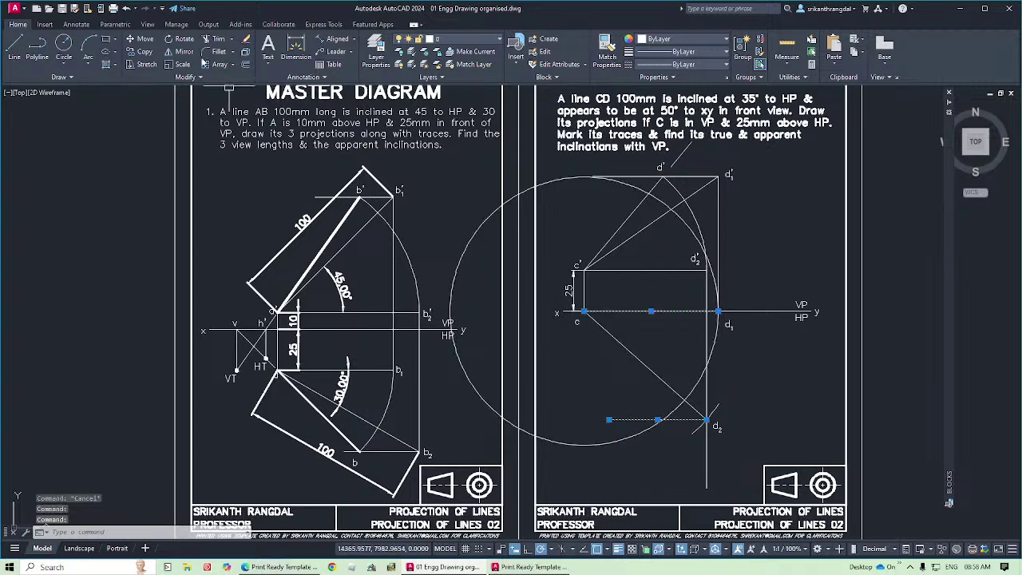
click(214, 40)
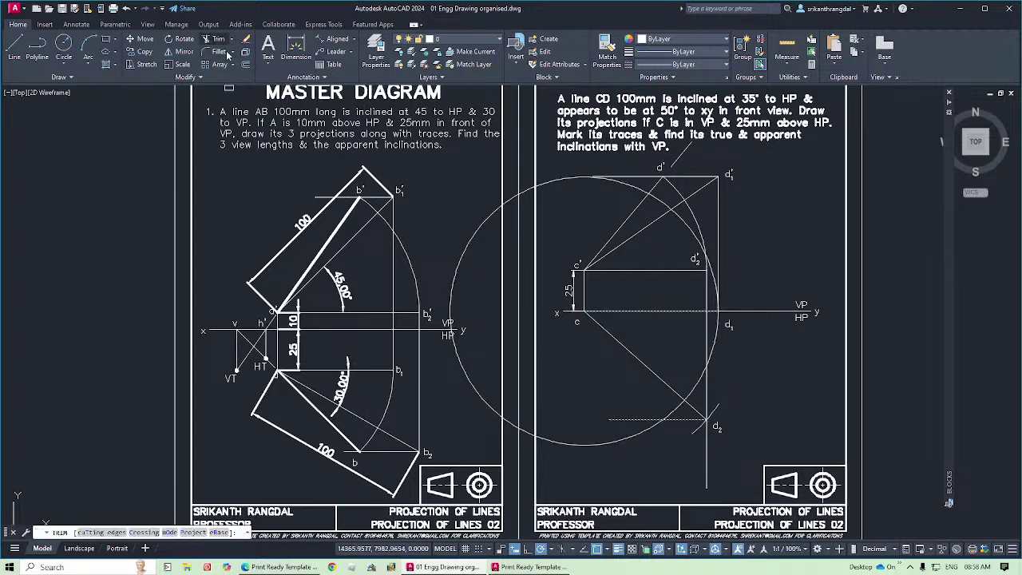
click(622, 184)
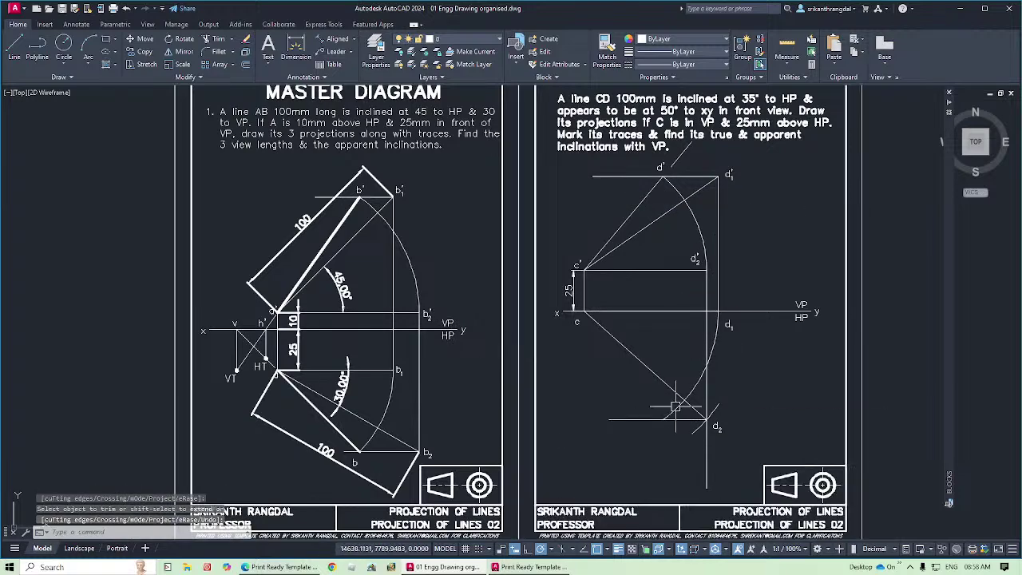
Copy the d1 label to just below the arc's lower end on the horizontal line through d2, and change the copy to d.
key(Return)
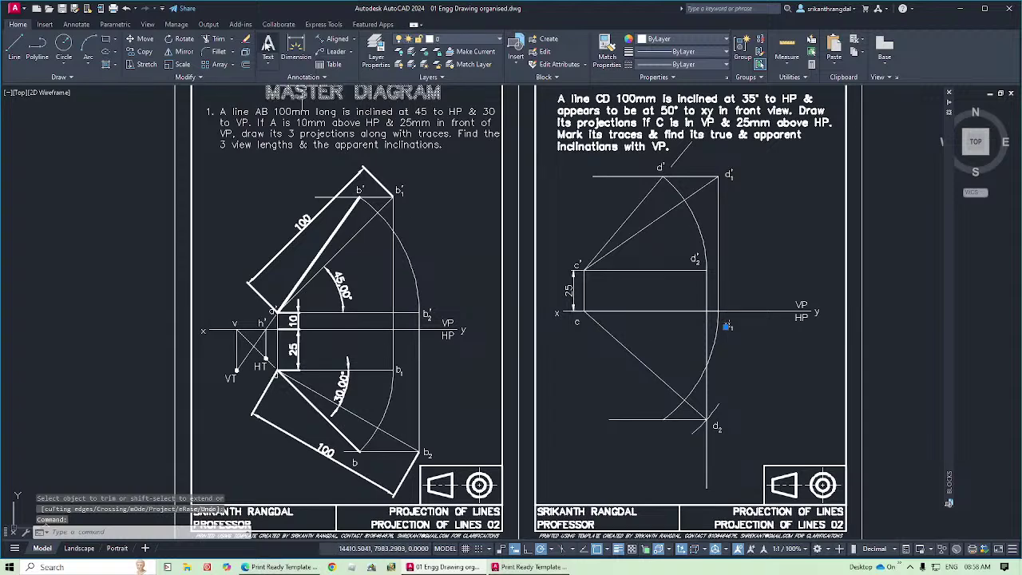
click(131, 54)
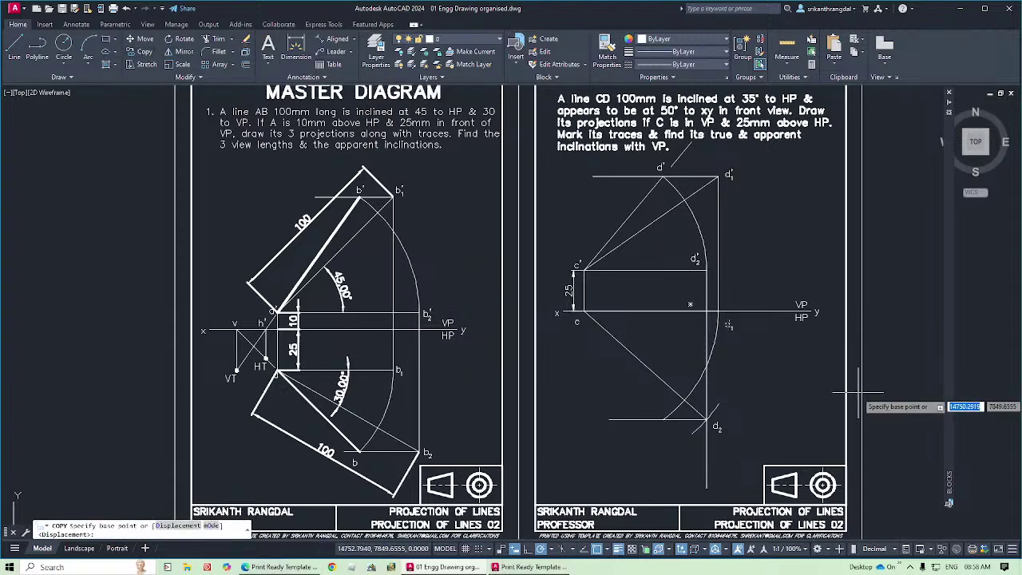
click(728, 325)
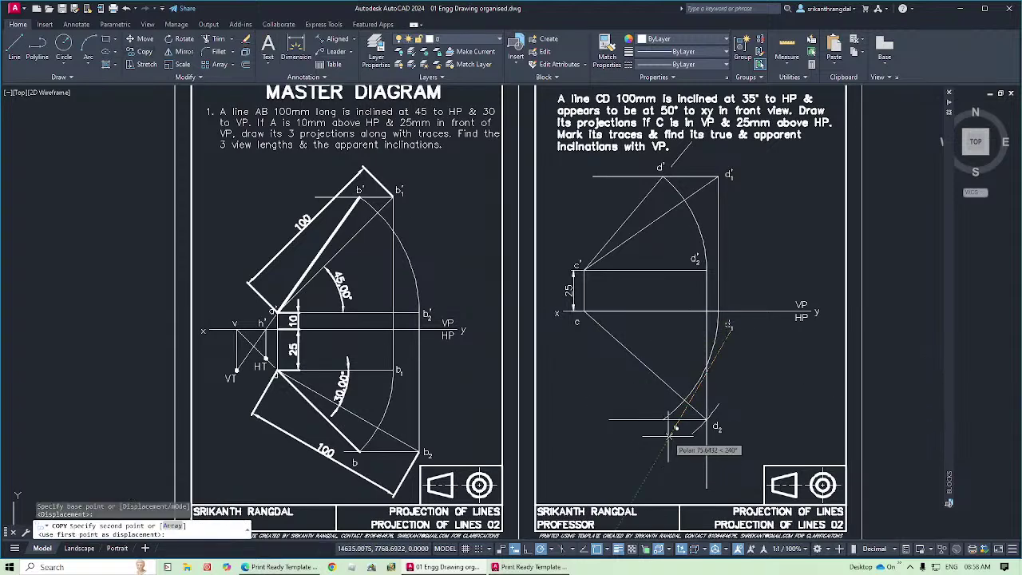
click(666, 429)
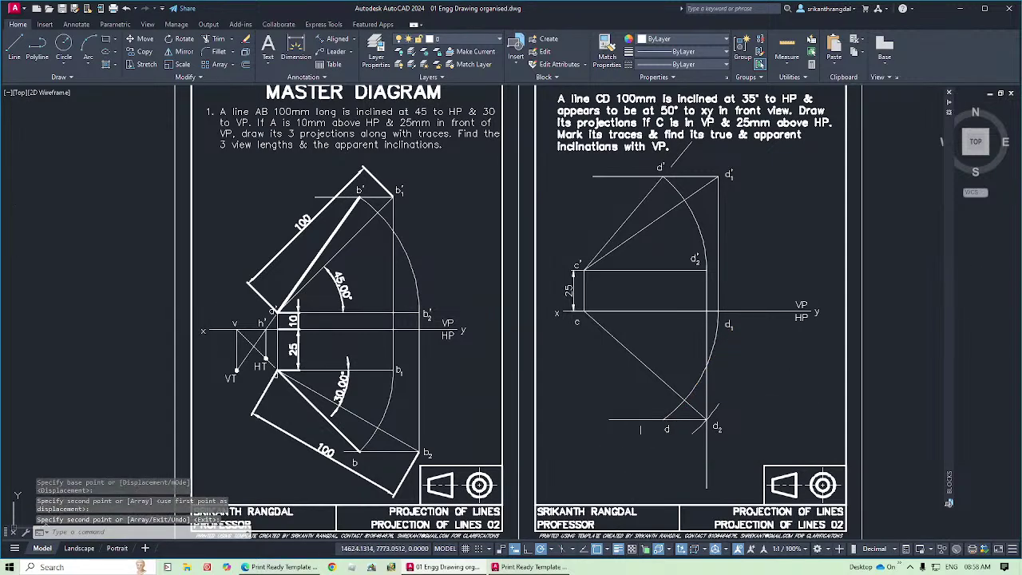
key(Escape)
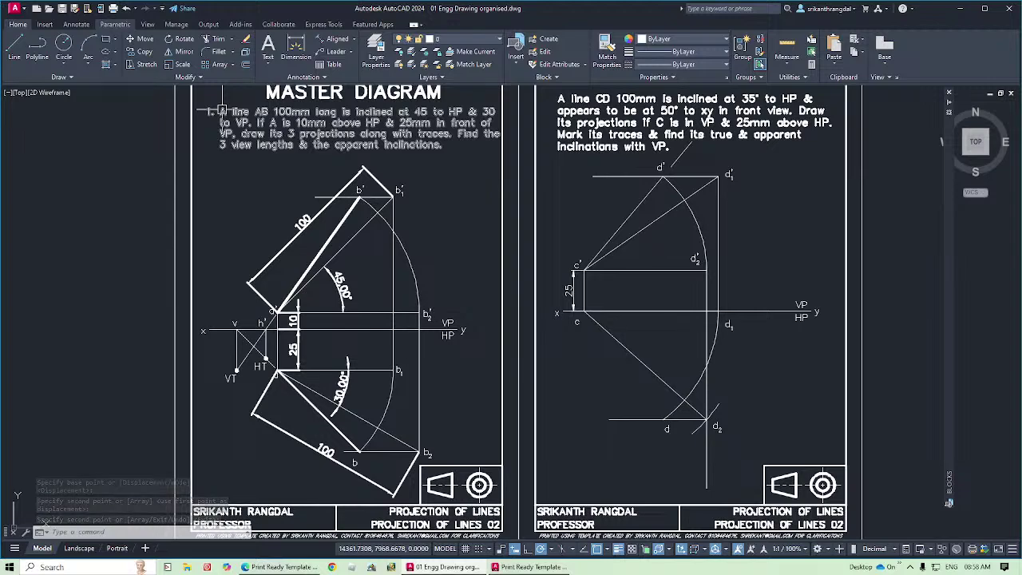
Draw the top-view line from c on xy to the arc's lower end at d.
click(16, 48)
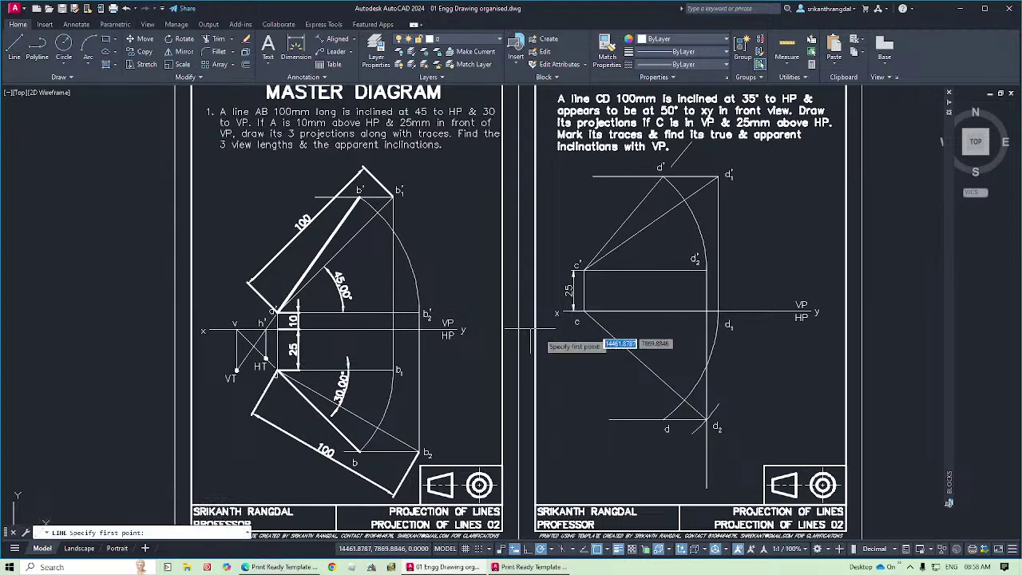
click(577, 321)
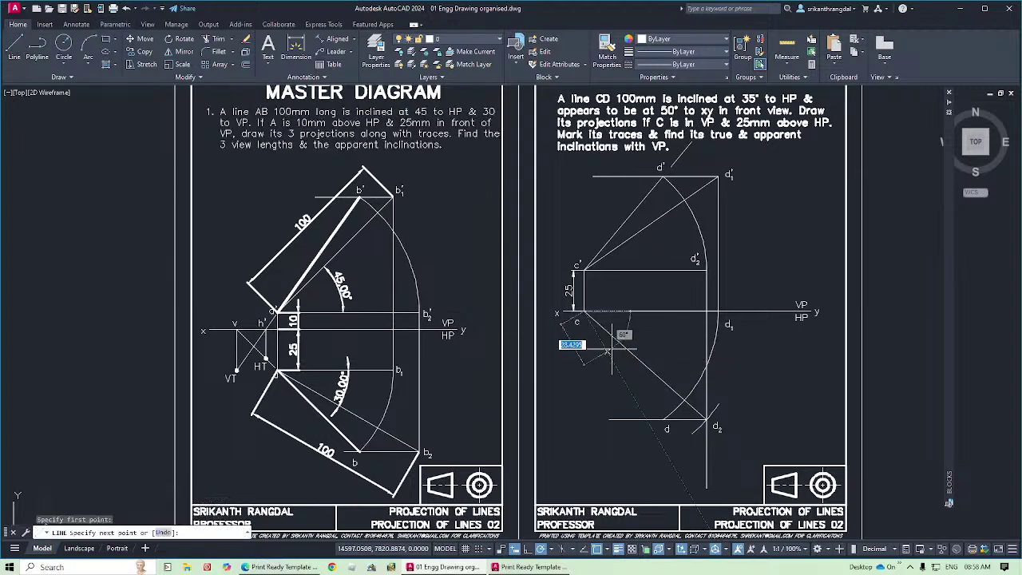
click(663, 417)
key(Return)
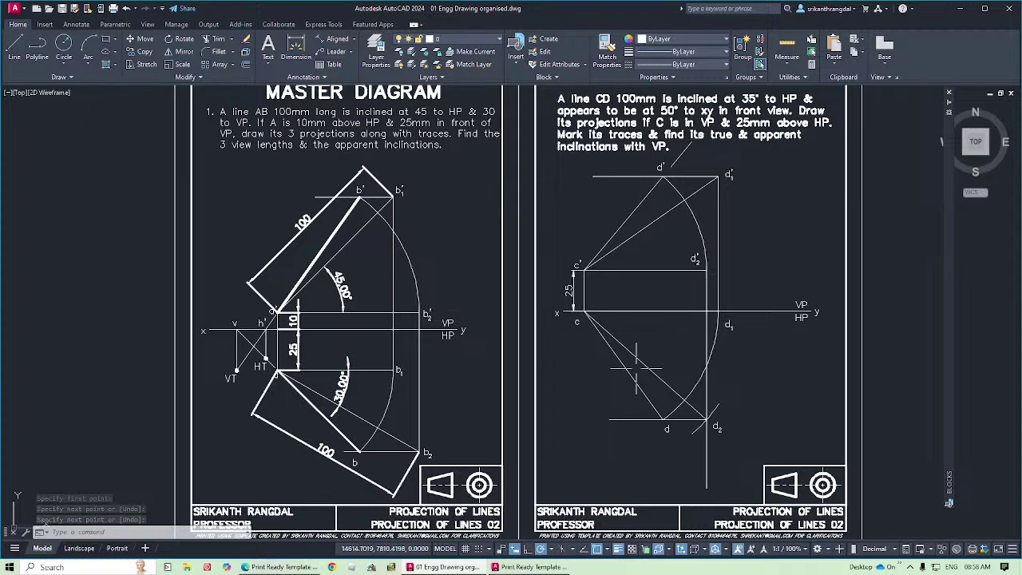
click(608, 47)
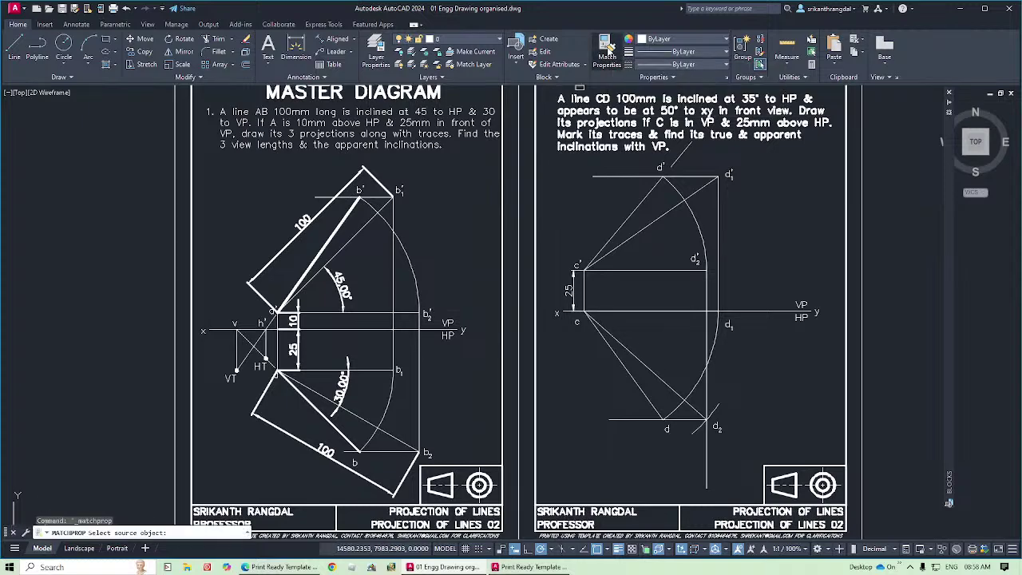
mouse_move(725, 330)
middle_down()
mouse_move(649, 317)
mouse_move(622, 358)
mouse_move(623, 334)
middle_up()
key(Escape)
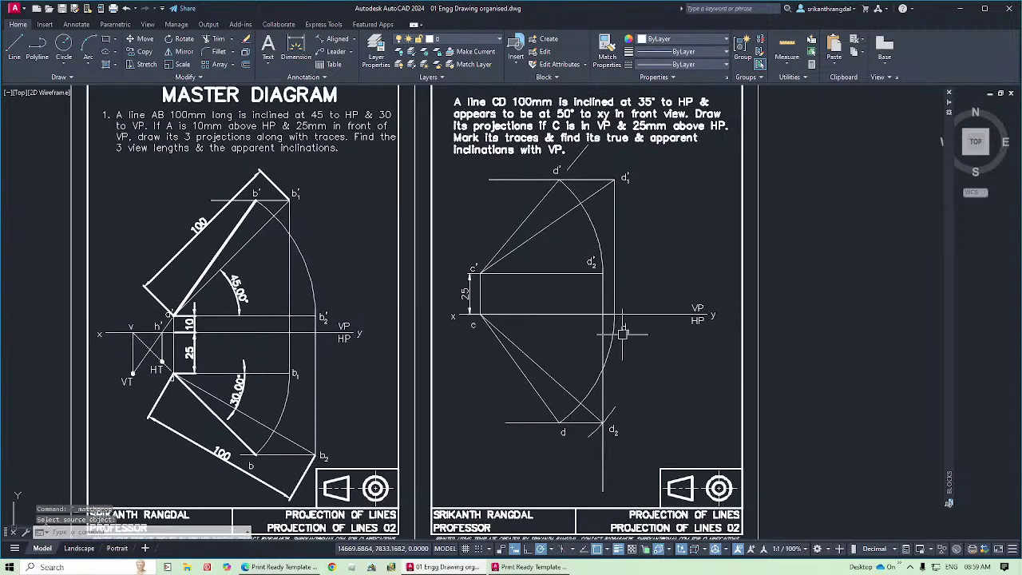
Insert the LEGEND block in the empty area to the right of the line CD sheet.
mouse_move(946, 255)
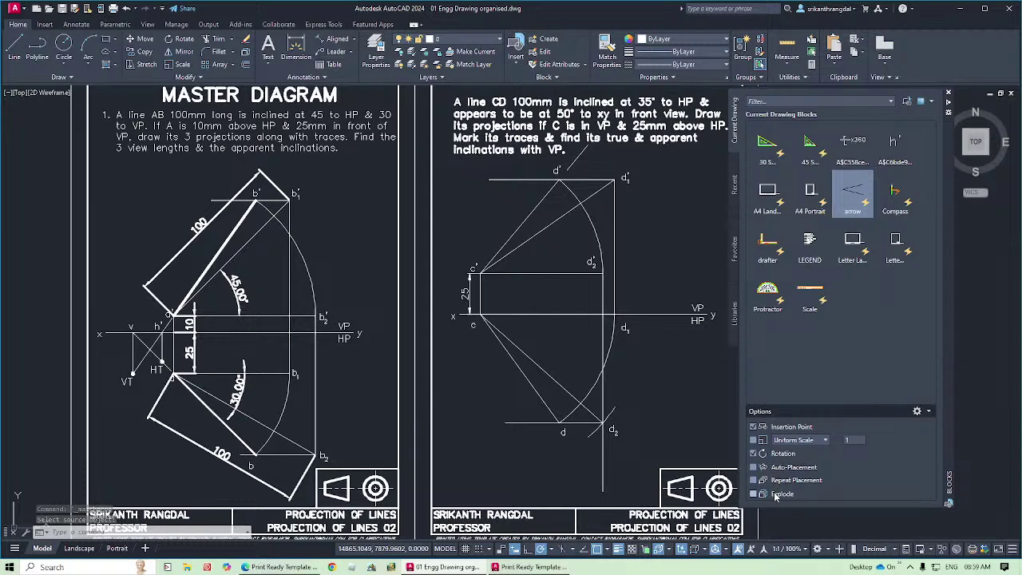
click(809, 240)
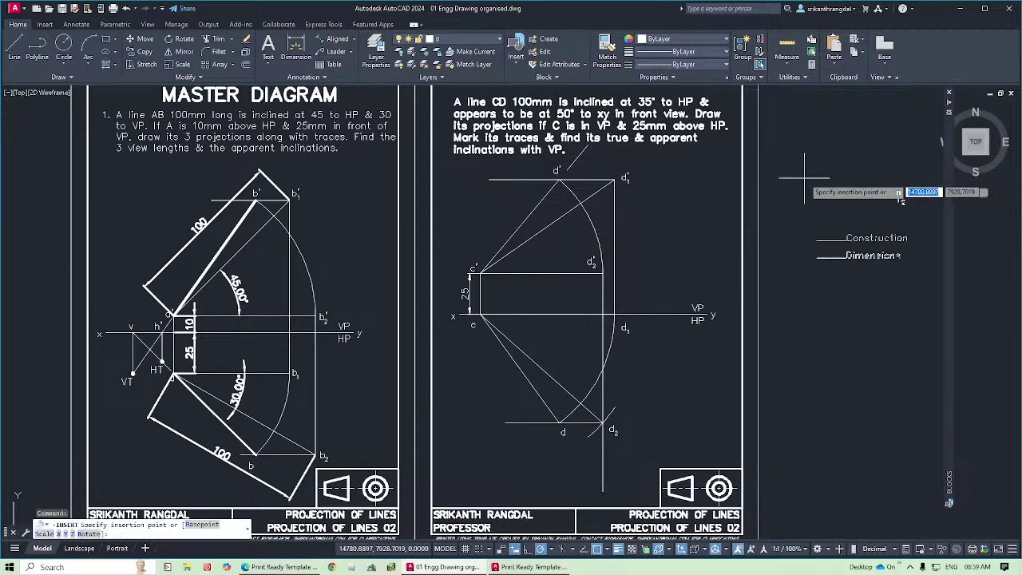
click(804, 178)
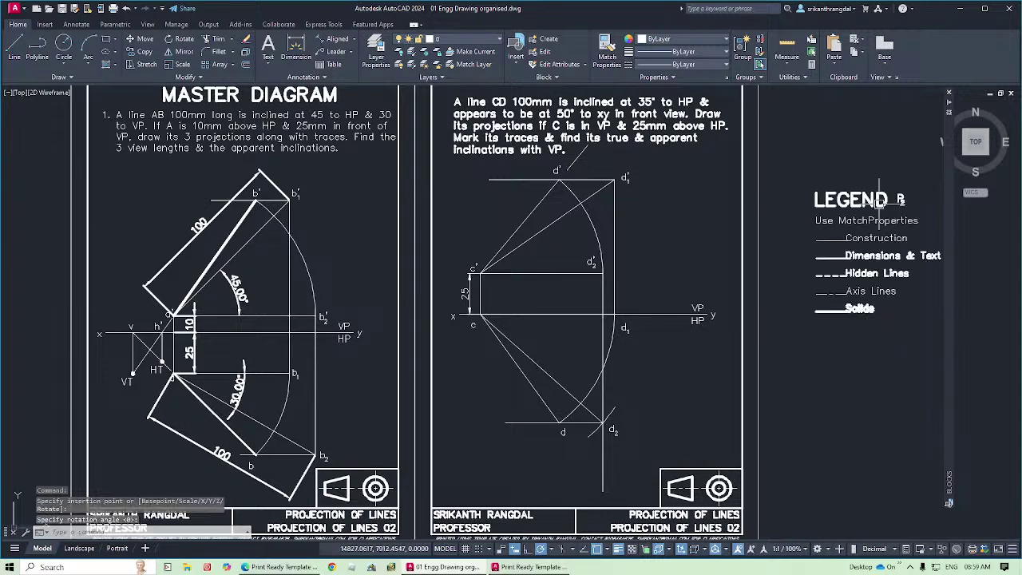
Match the legend's Dimensions & Text properties onto the 25 mm dimension and the front-view labels c', d2', d' and d1'.
click(605, 48)
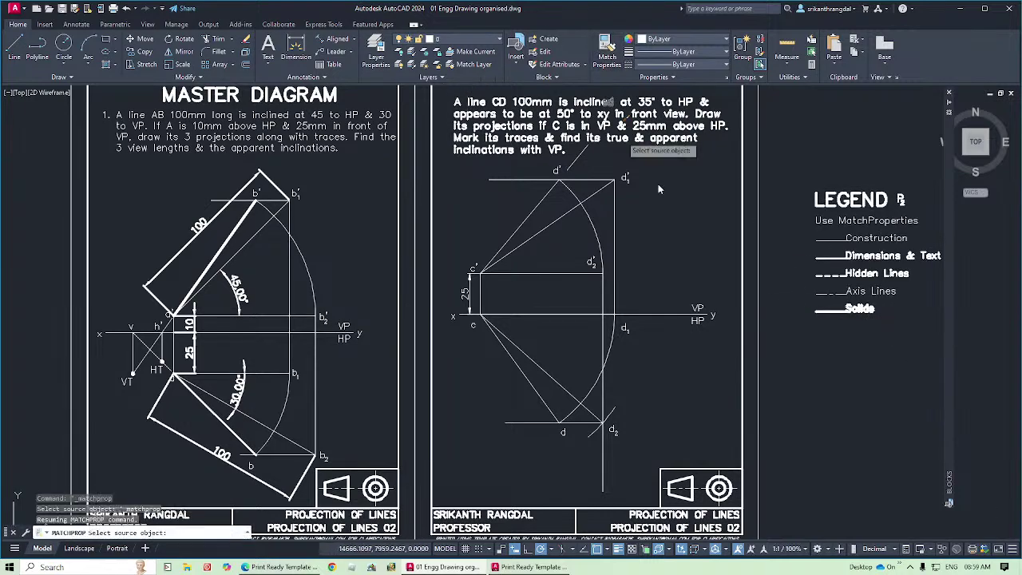
click(824, 257)
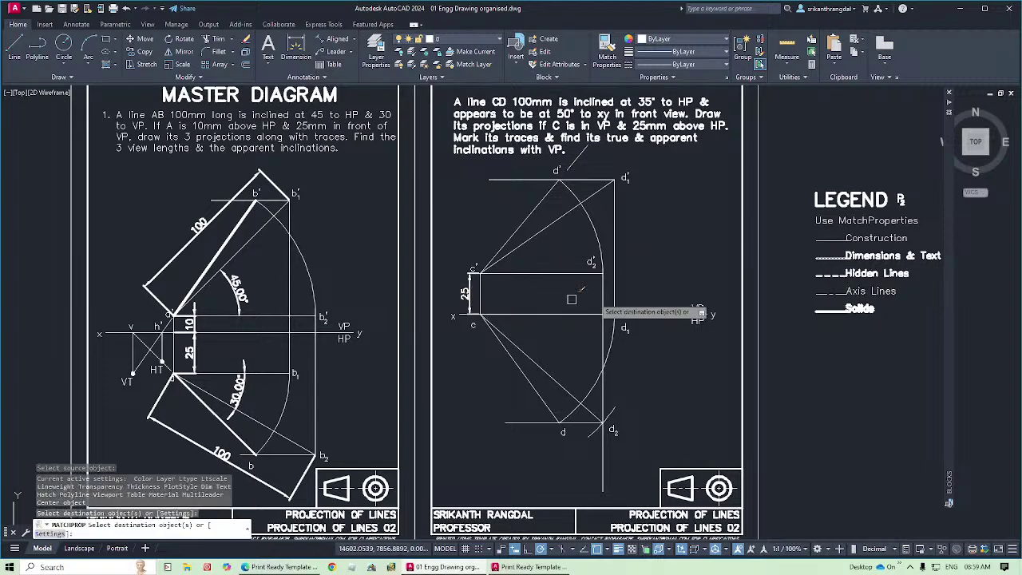
click(459, 237)
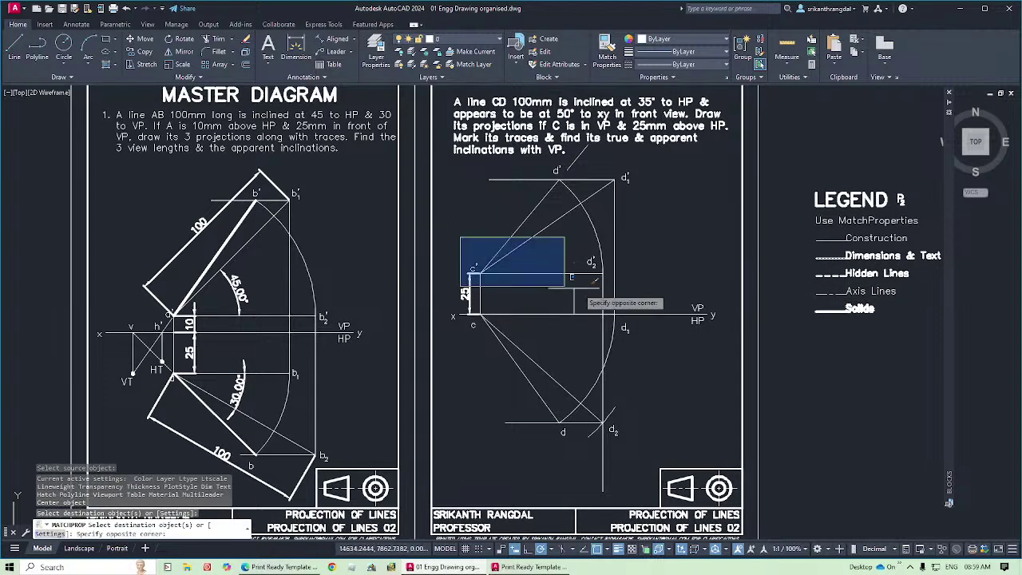
click(572, 279)
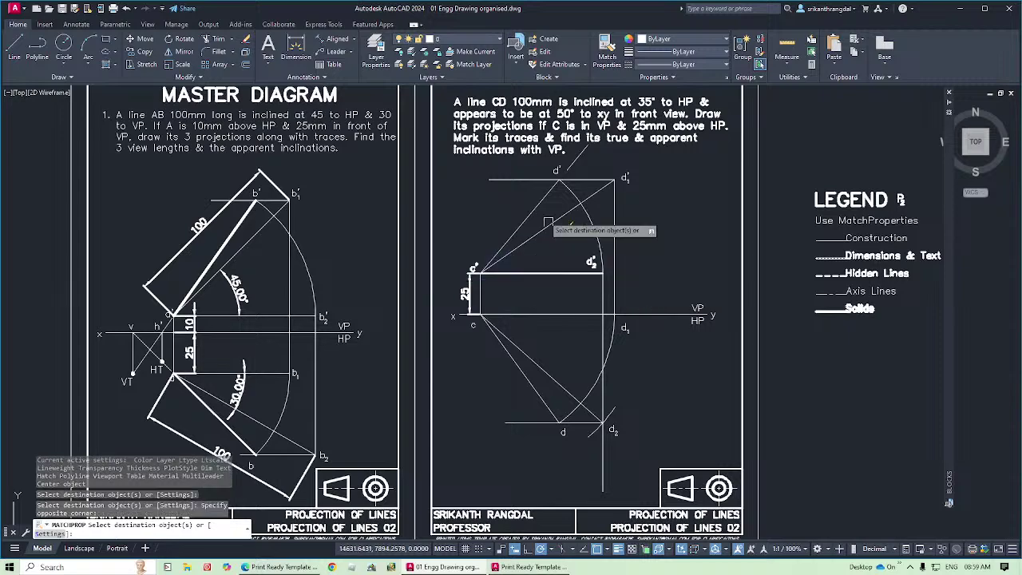
click(540, 160)
click(687, 195)
Match the same Dimensions & Text properties onto the labels d1, c, x, y, VP, HP, d and d2.
click(569, 339)
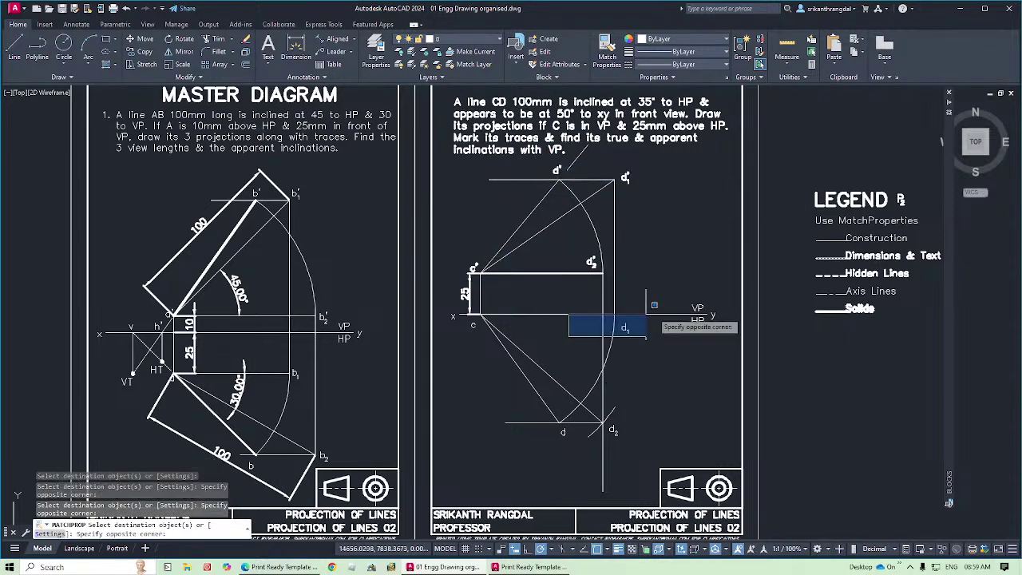
click(653, 306)
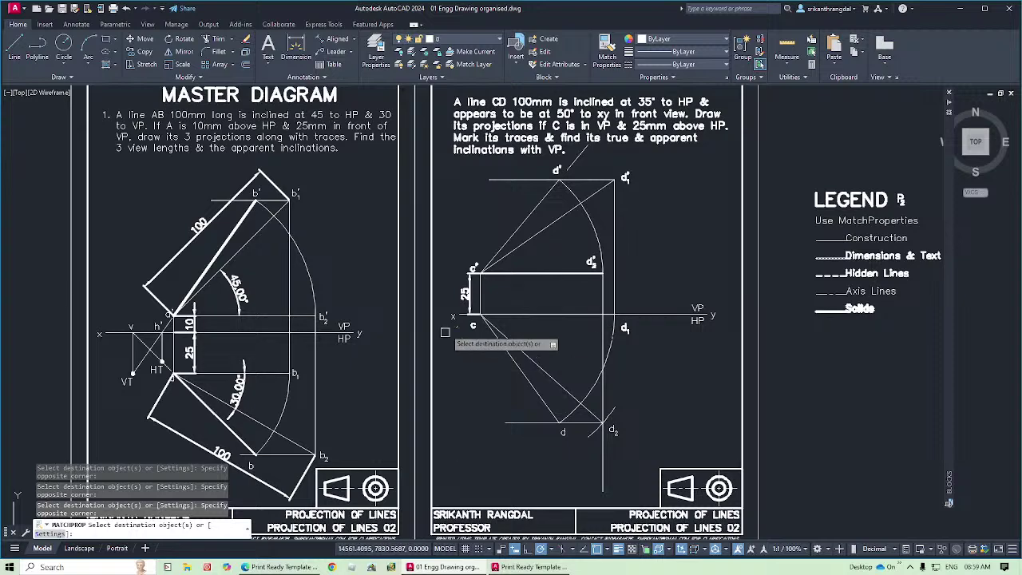
click(682, 277)
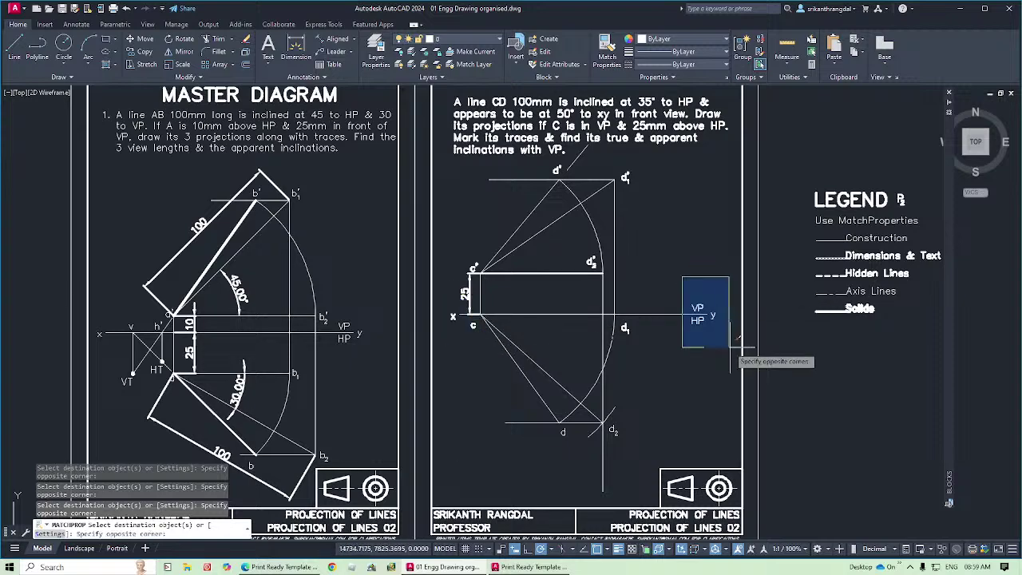
click(730, 347)
click(531, 465)
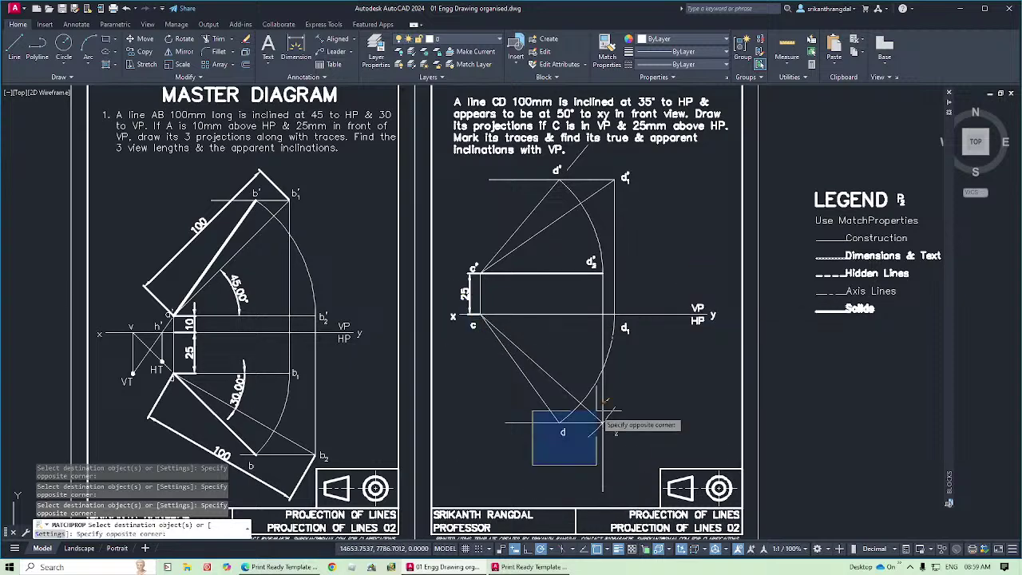
click(648, 409)
key(Return)
Match the thin construction line properties onto the horizontal line from c' to d2'.
key(Return)
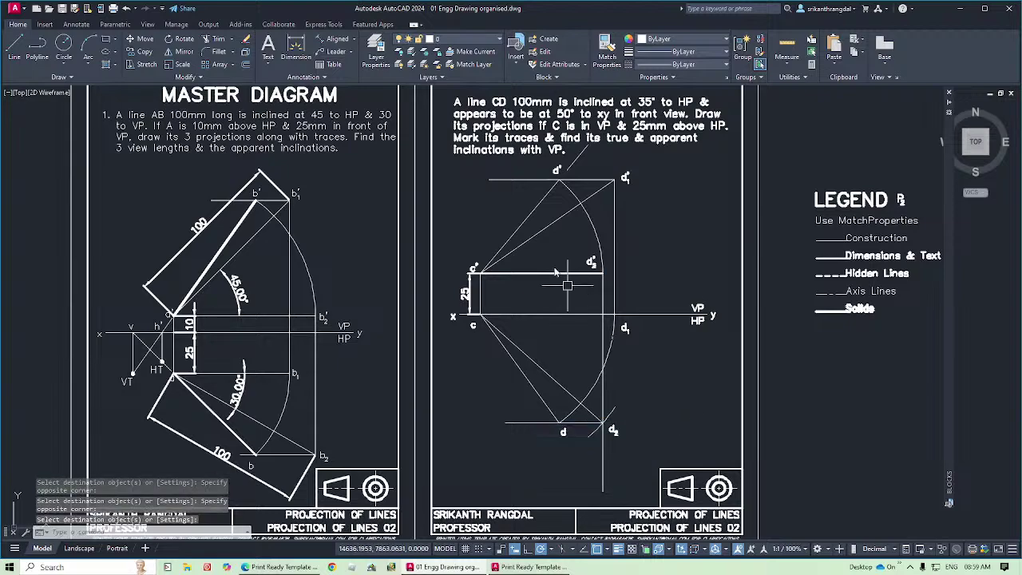
click(540, 236)
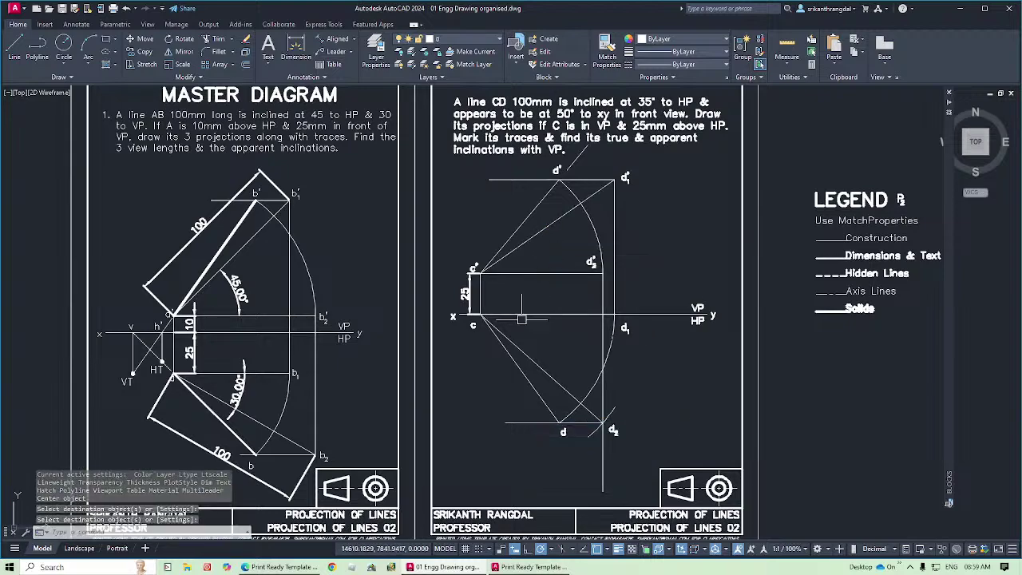
click(832, 273)
key(Return)
Match the legend's Solids properties onto the front-view line c'–d' and the top-view line c–d.
key(Return)
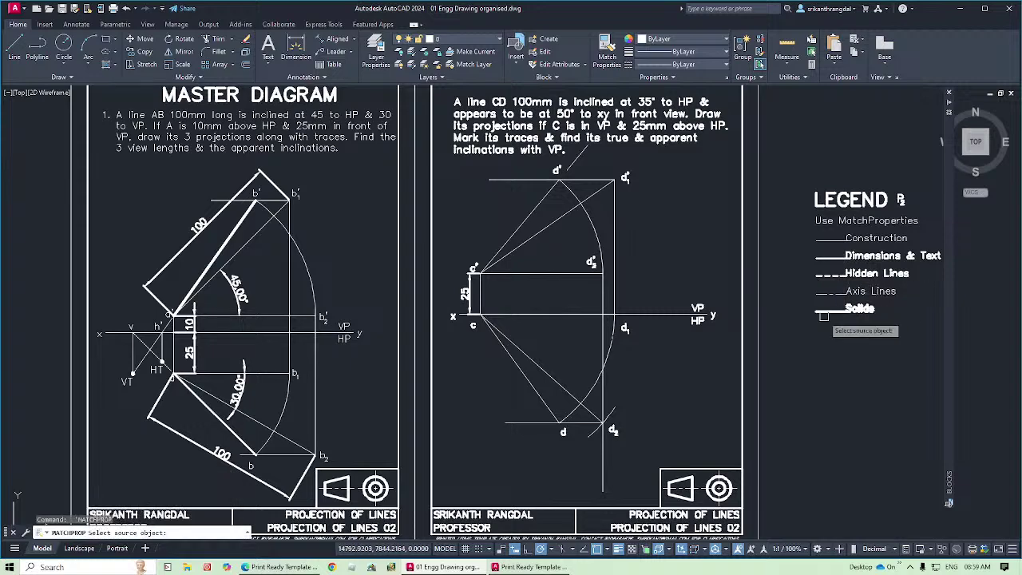
click(838, 319)
click(517, 252)
click(513, 226)
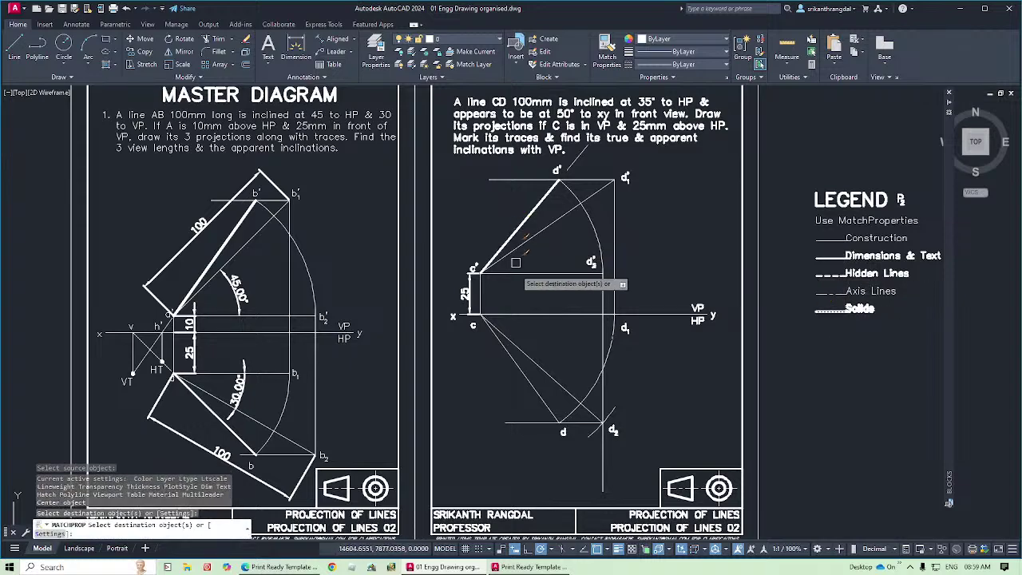
click(516, 369)
key(Return)
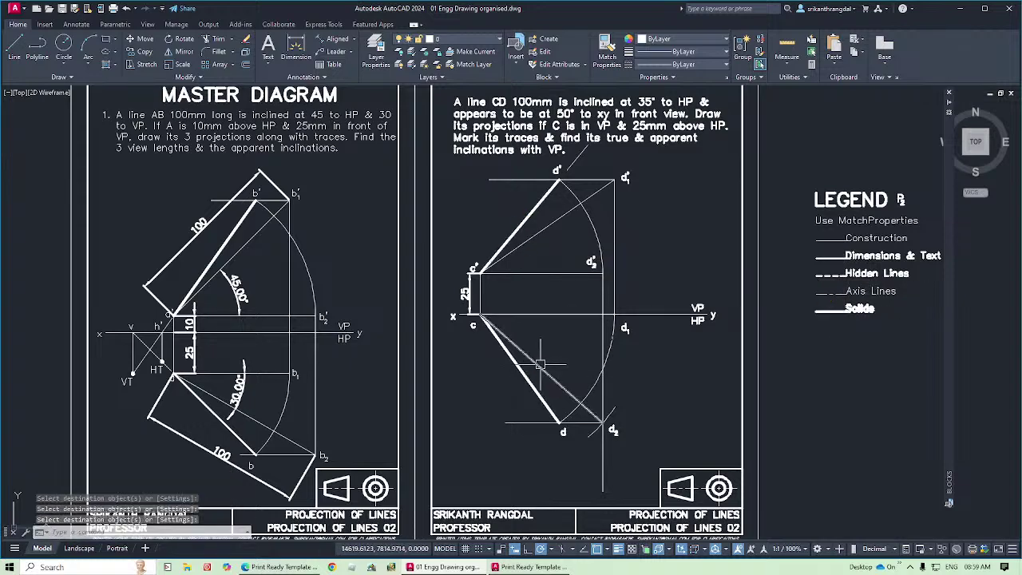
Add an aligned dimension to line c'–d1', placed to the upper left of the front view.
click(336, 40)
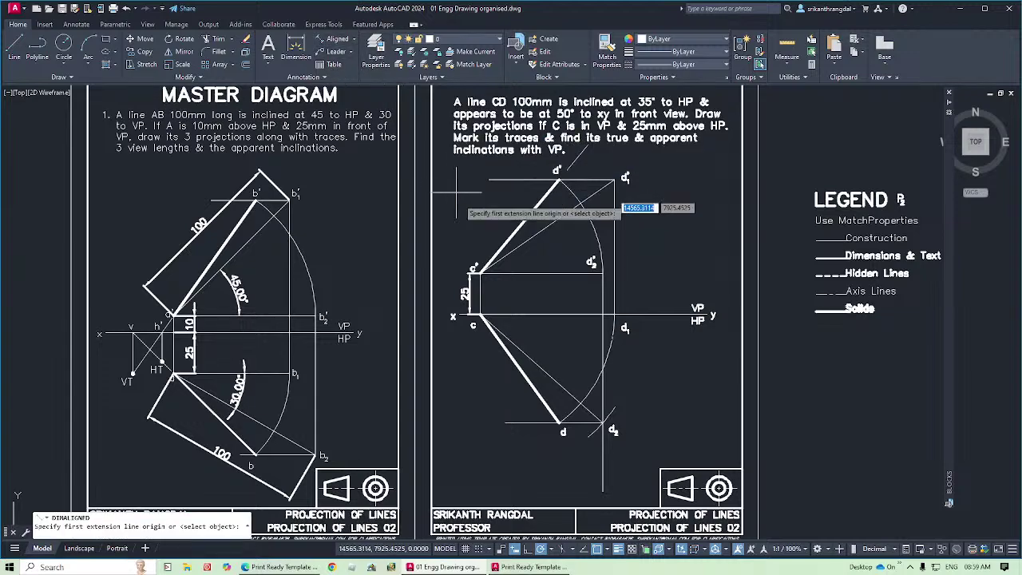
key(Return)
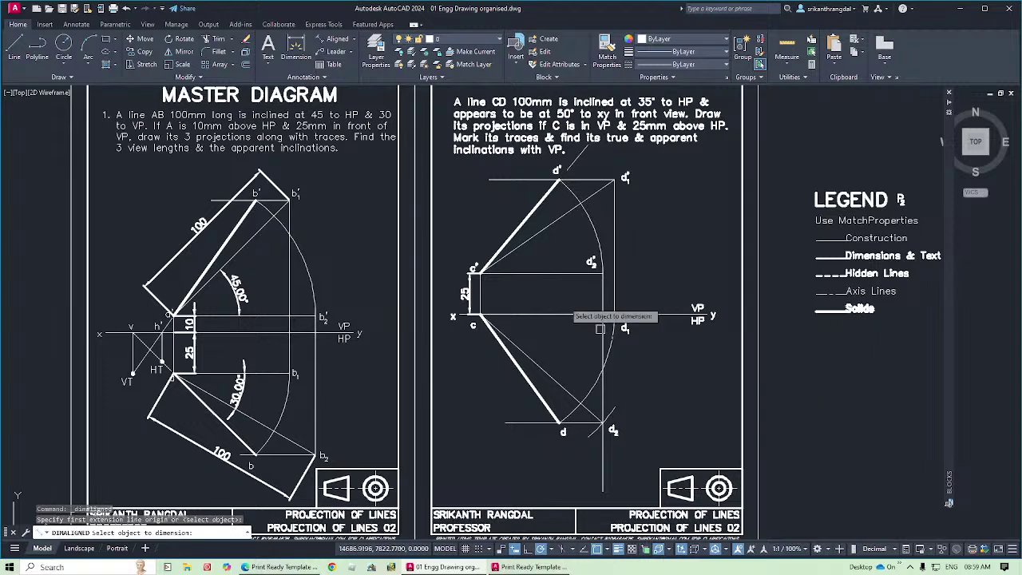
click(528, 214)
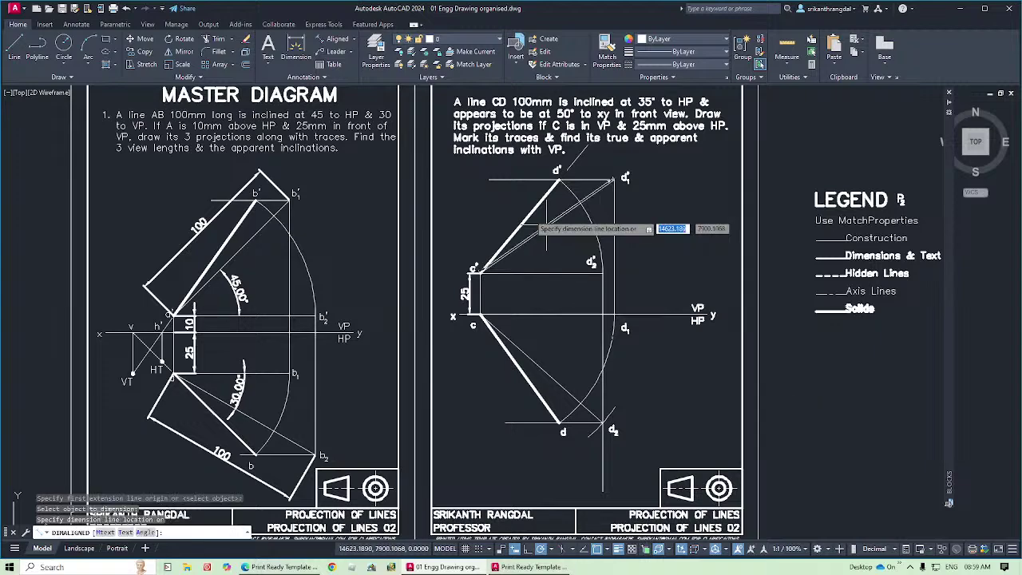
click(482, 206)
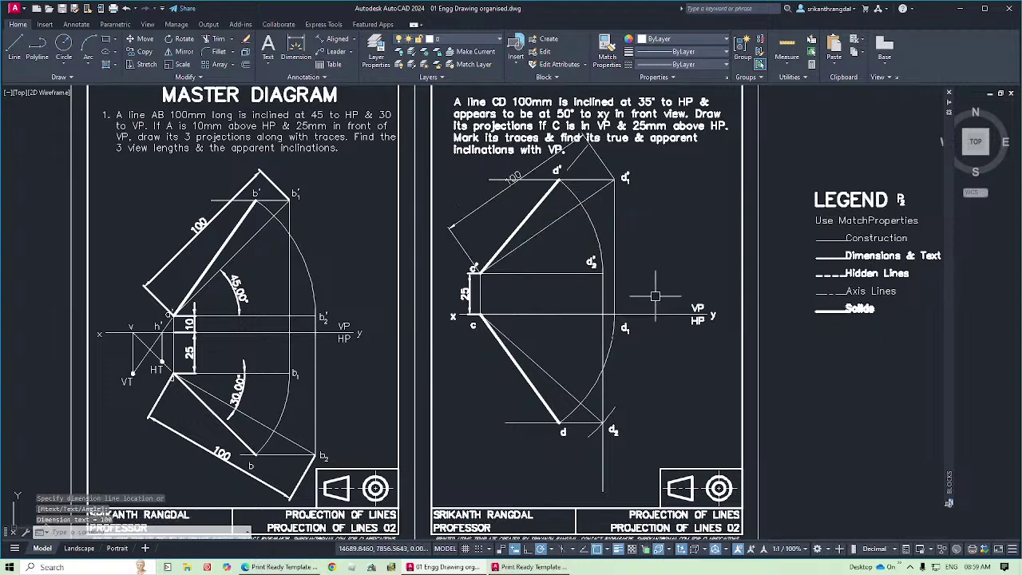
click(348, 40)
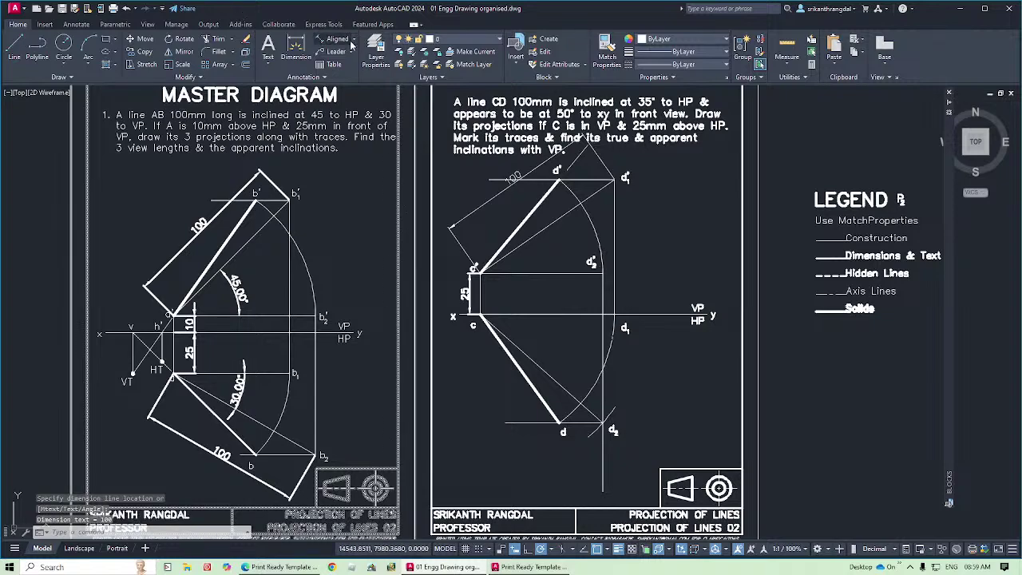
click(359, 46)
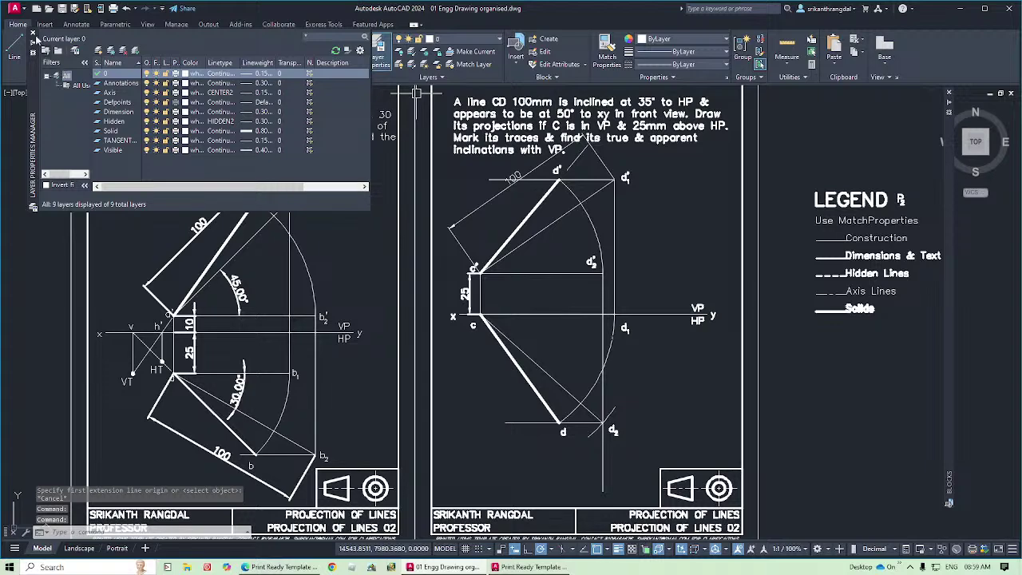
click(33, 33)
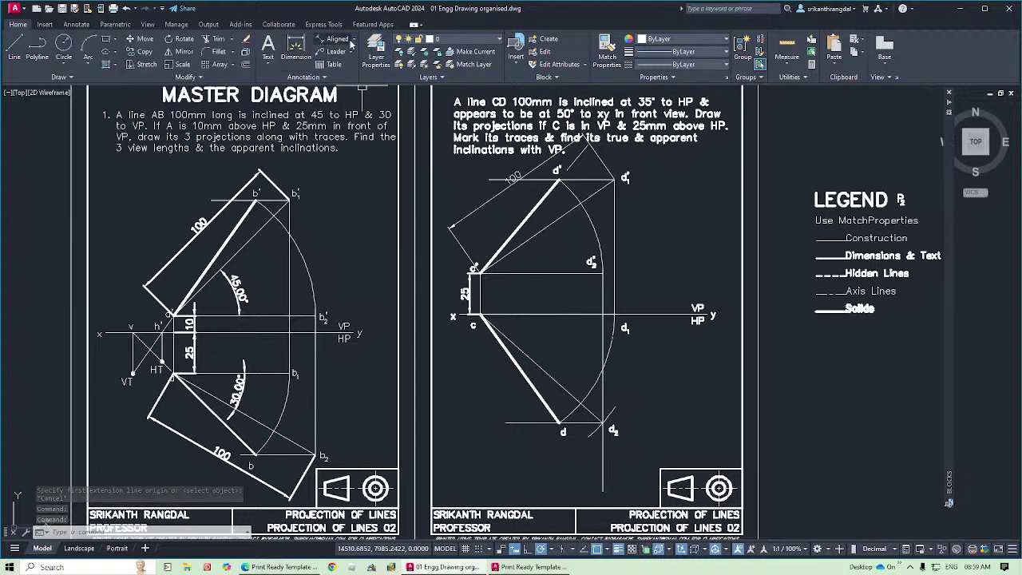
Add angular dimensions in the front view from the horizontal line c'–d2' to line c'–d1' and to line c'–d'.
click(353, 40)
click(336, 98)
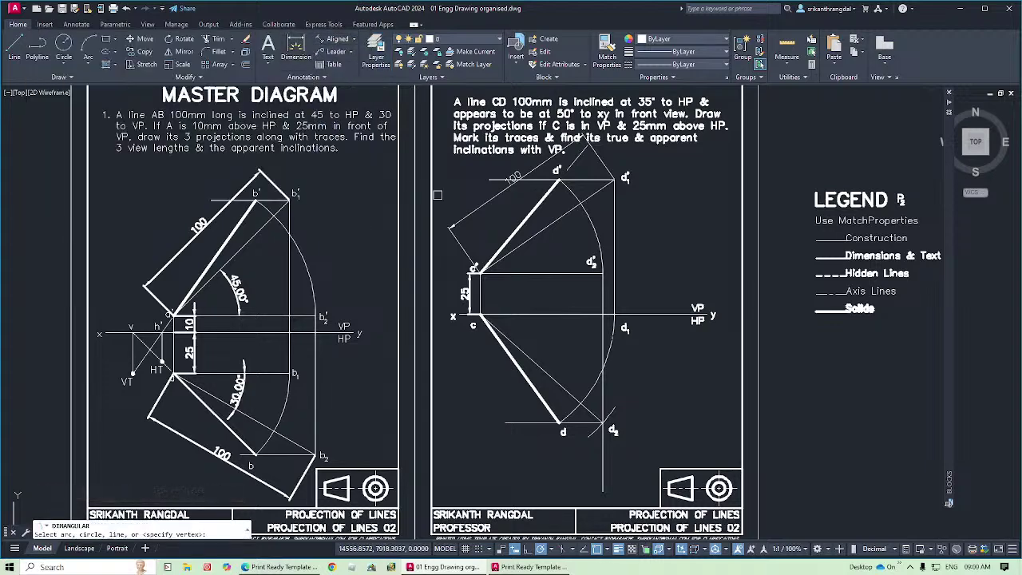
click(536, 252)
click(559, 273)
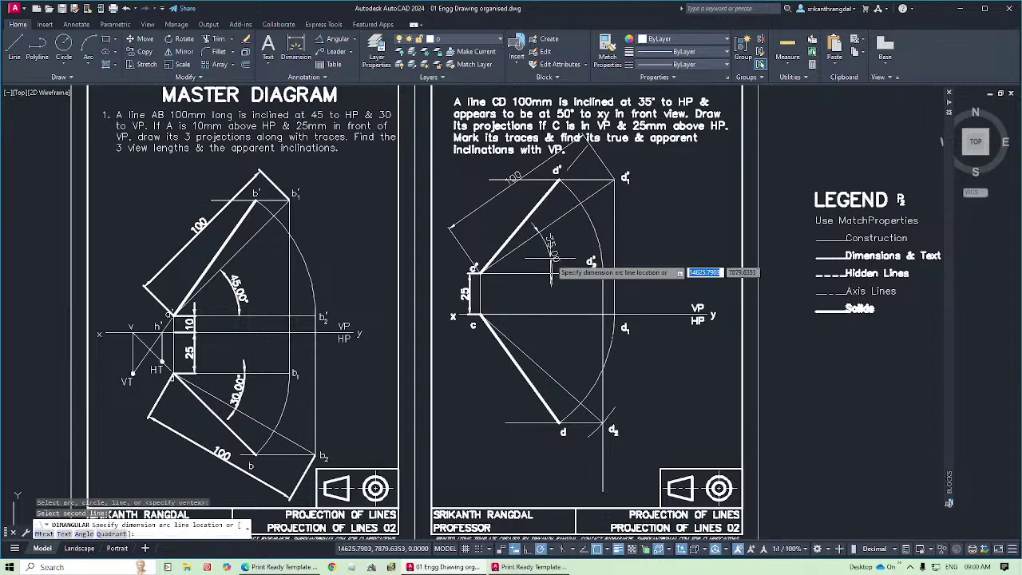
click(556, 255)
key(Return)
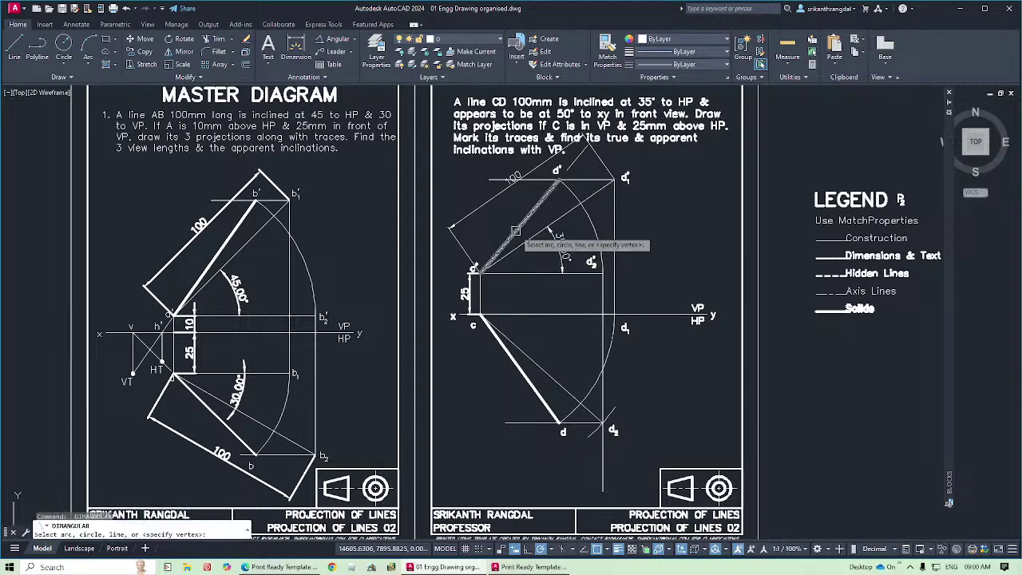
click(510, 233)
click(551, 272)
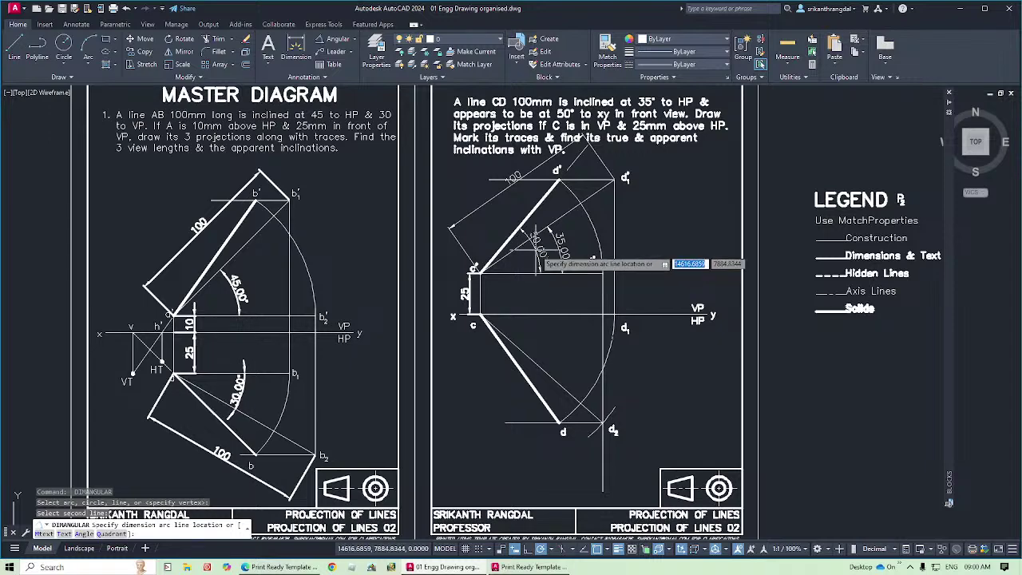
click(538, 252)
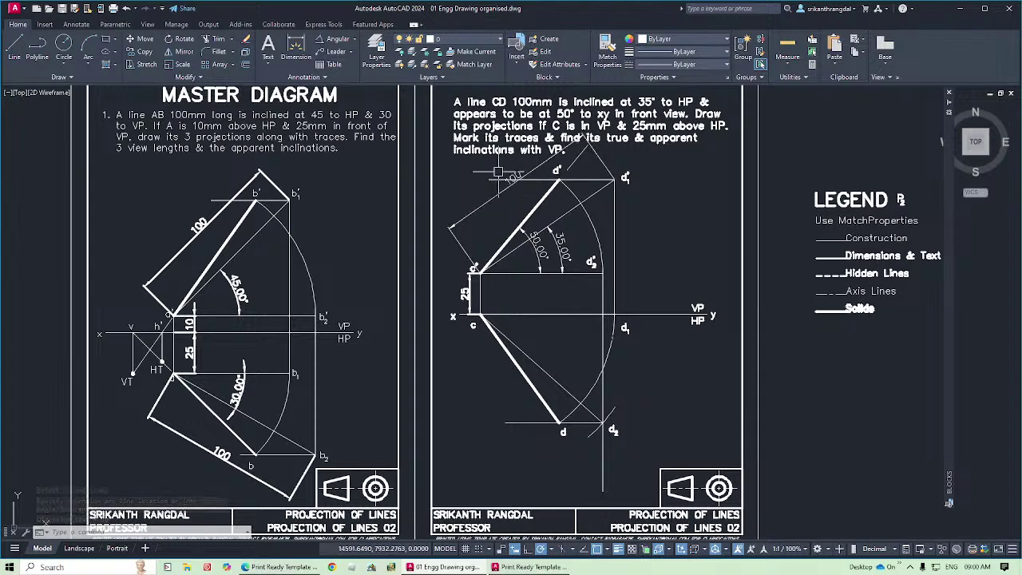
Break the horizontal line through d' to remove most of its overhang on the left of d'.
text(br)
key(Return)
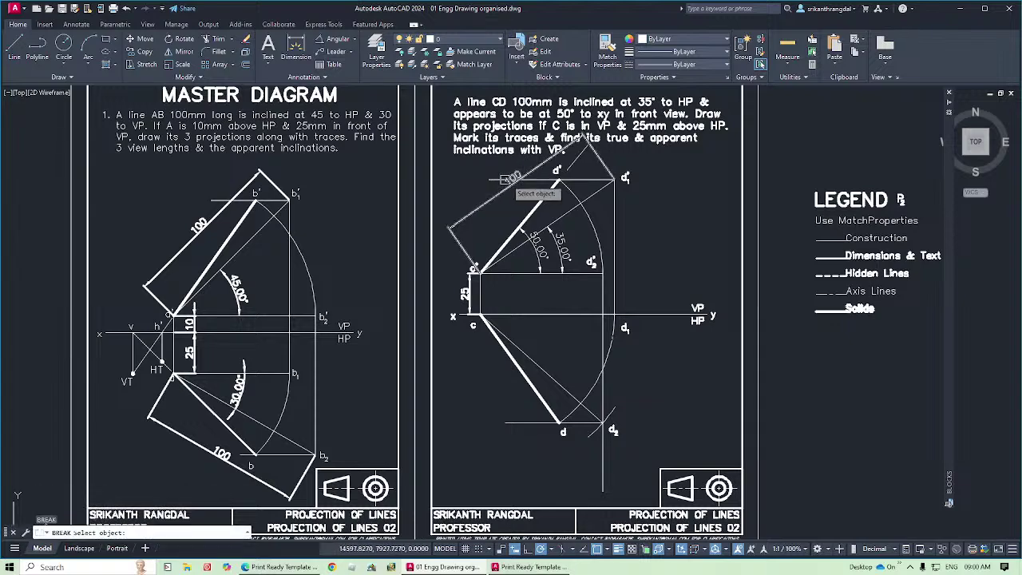
click(551, 180)
click(488, 180)
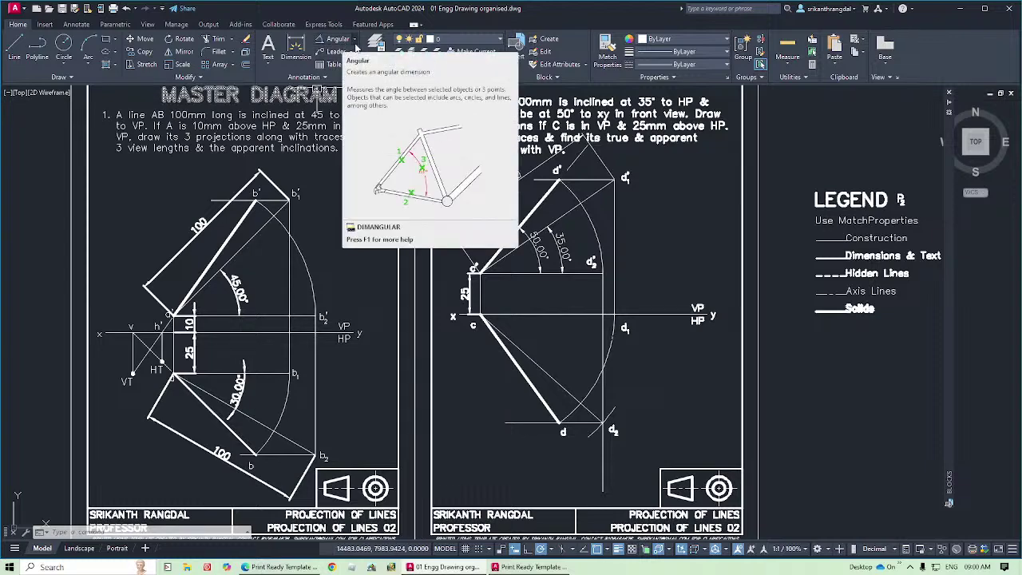
Add angular dimensions in the top view from the xy line to line c–d2 and to line c–d.
click(337, 39)
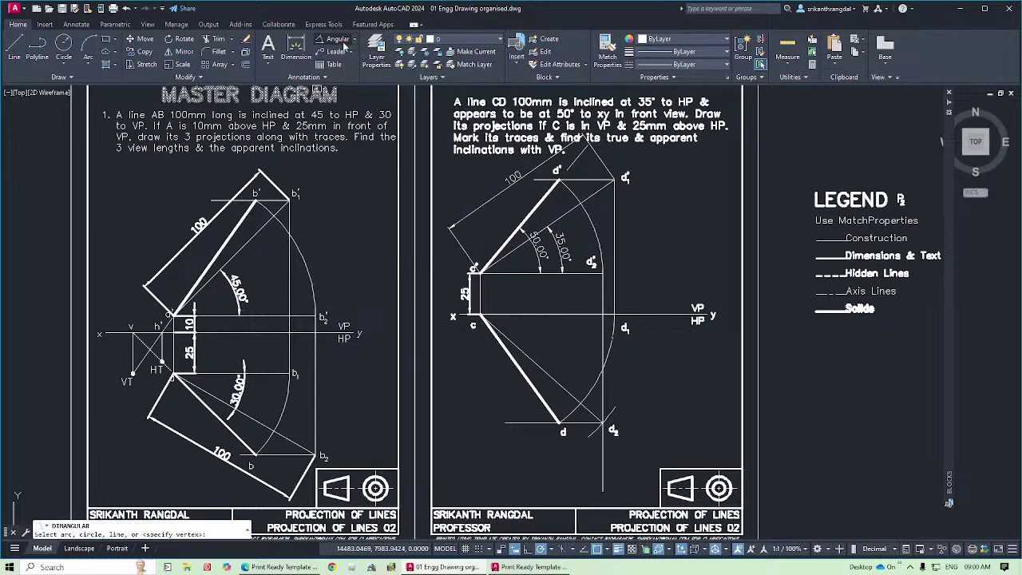
click(526, 367)
click(554, 323)
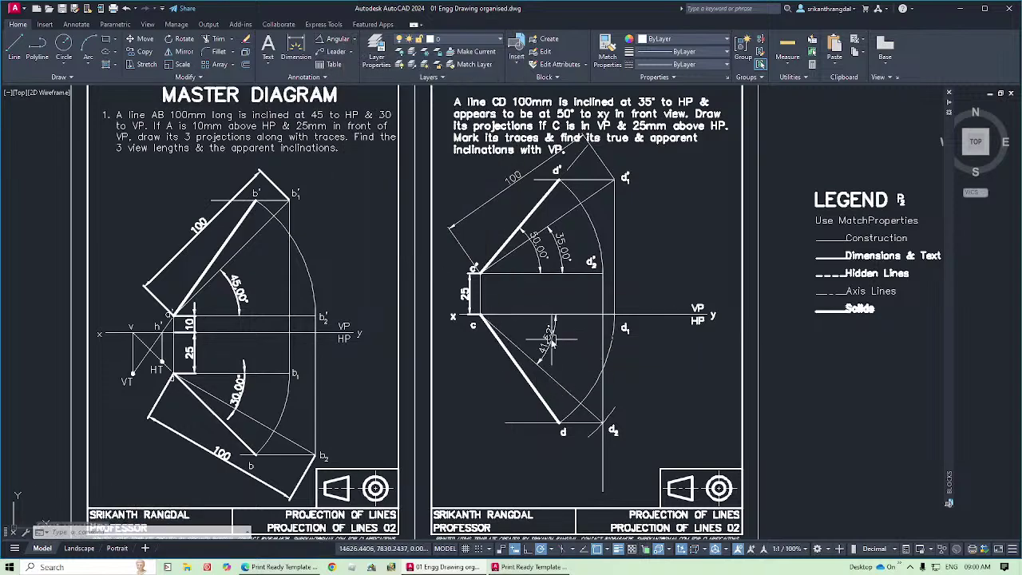
key(space)
click(541, 389)
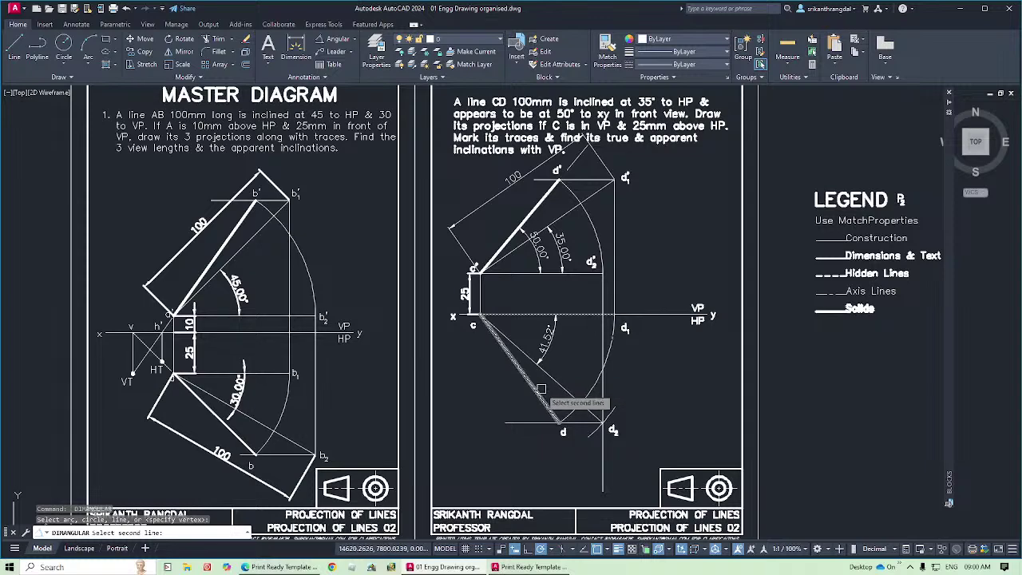
click(560, 357)
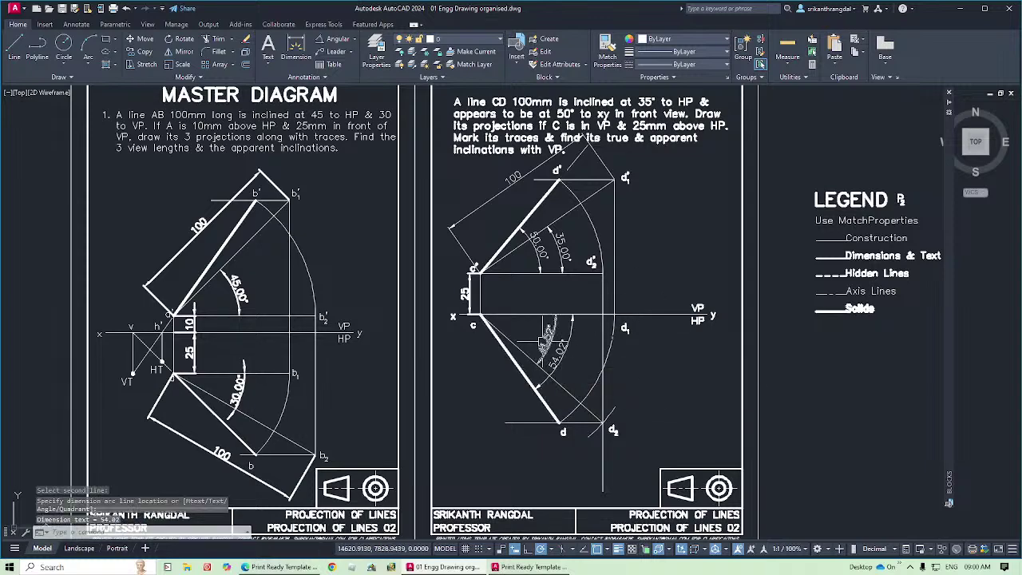
click(547, 339)
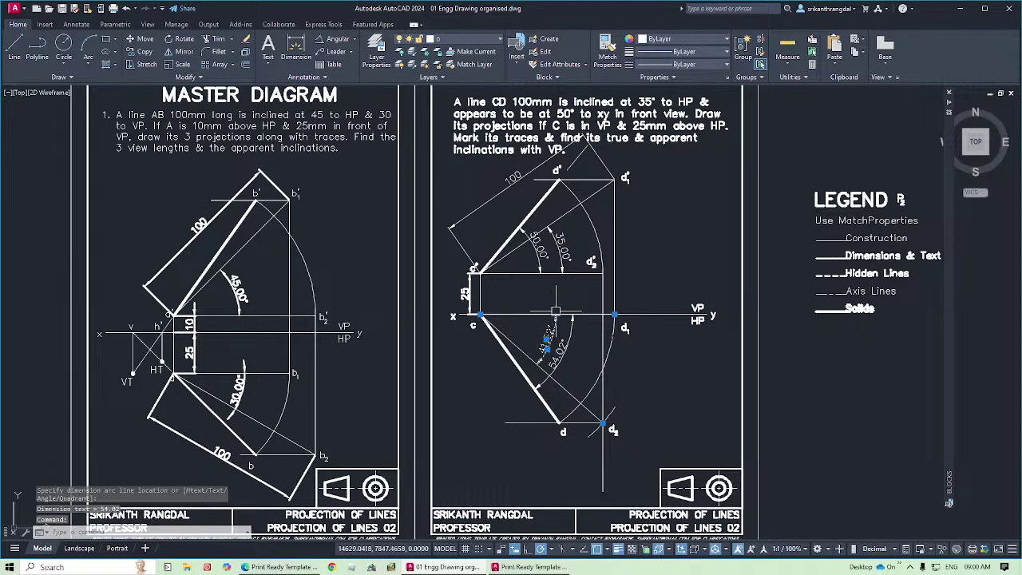
key(Escape)
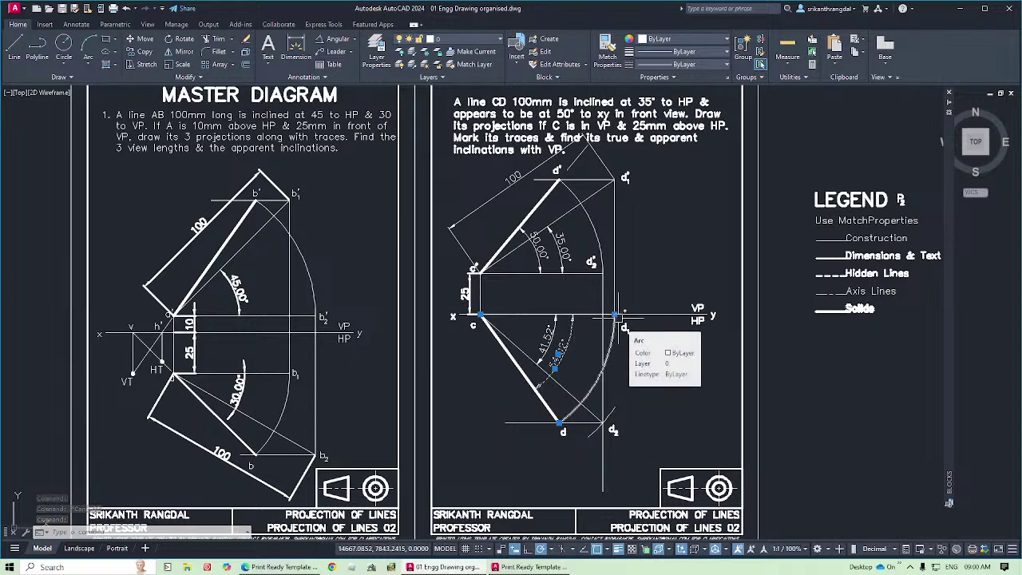
key(Escape)
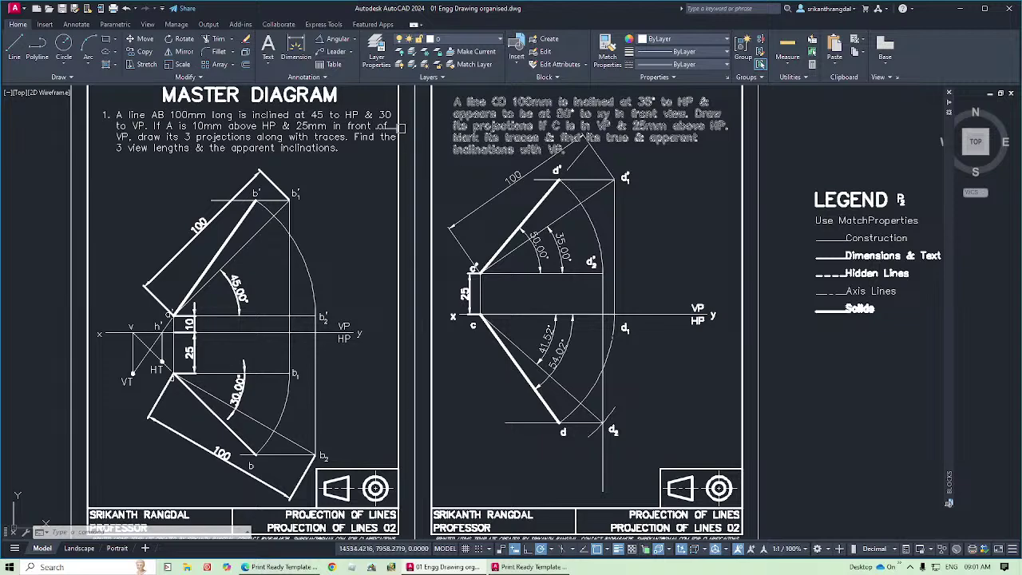
Move the whole CD projection figure slightly down and to the right, clear of the problem text.
click(373, 93)
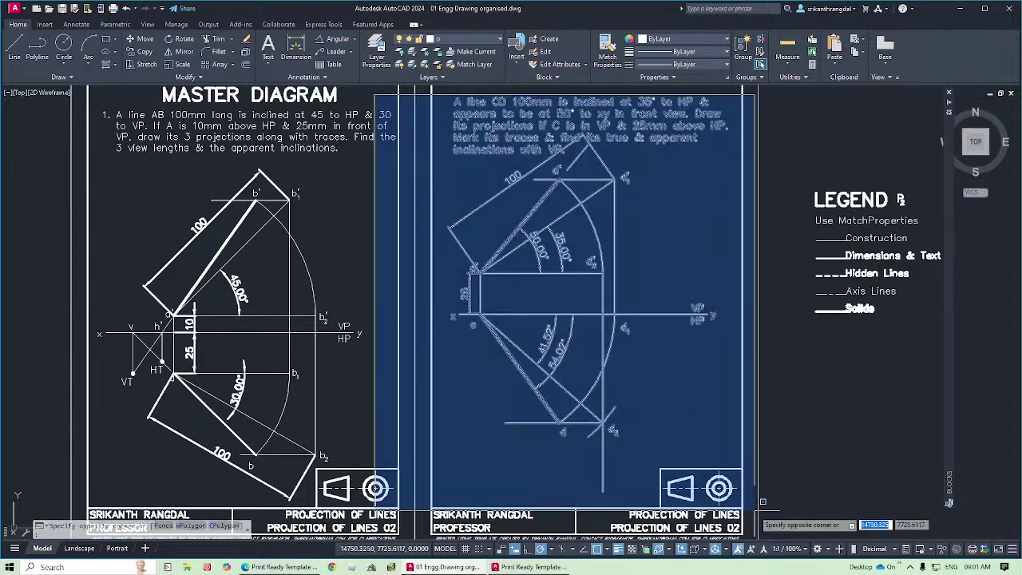
click(728, 503)
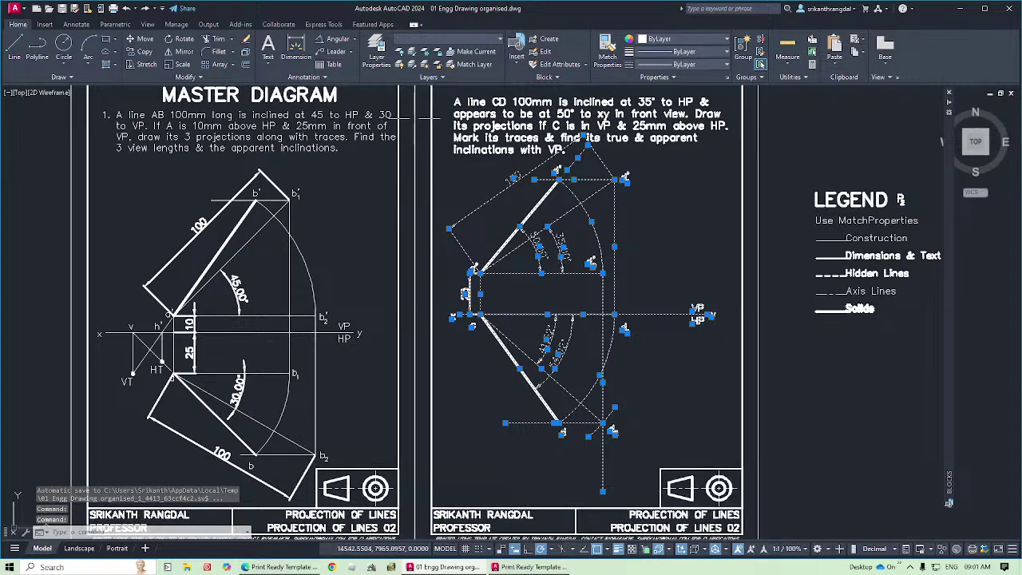
click(145, 40)
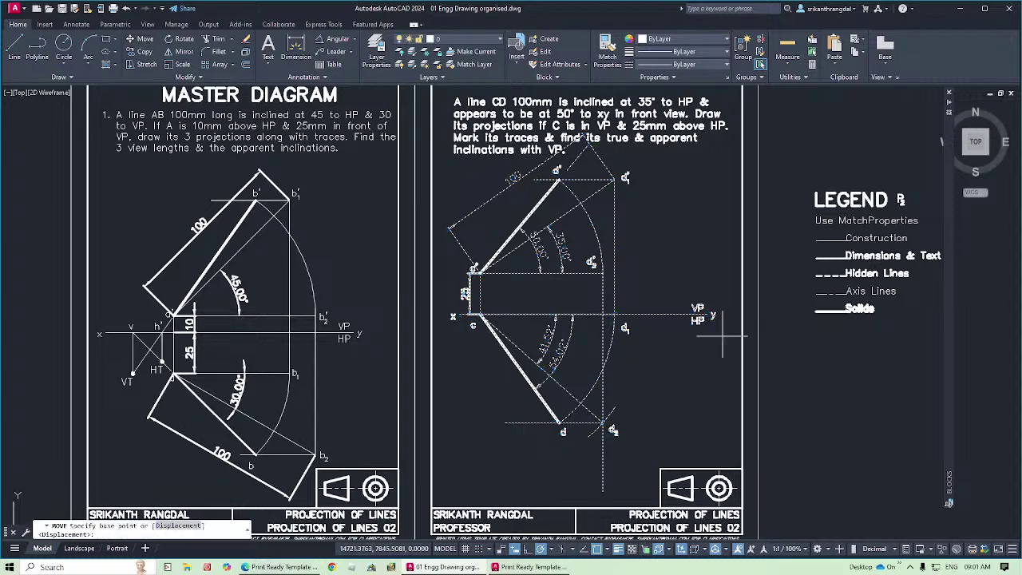
click(830, 380)
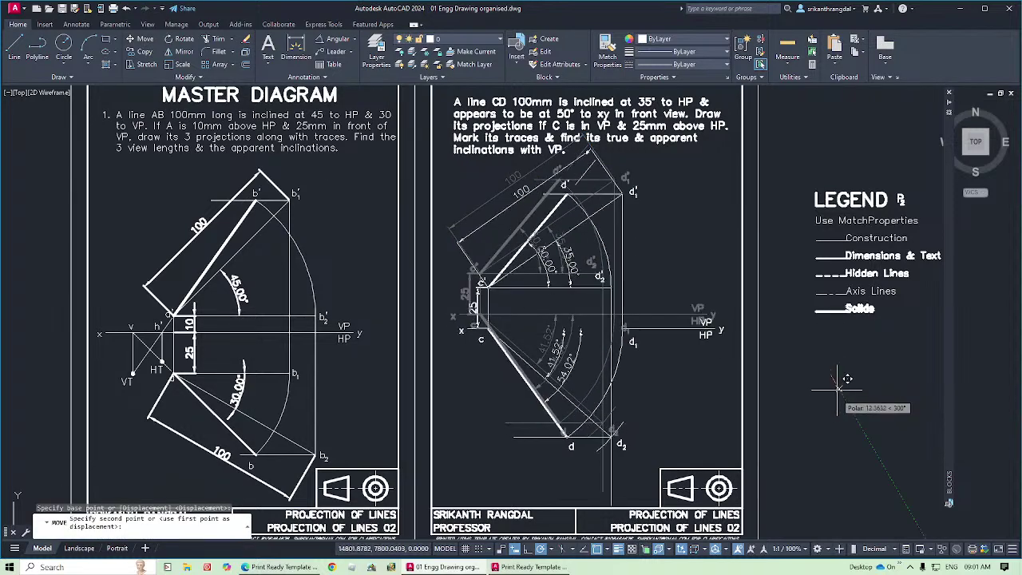
click(840, 396)
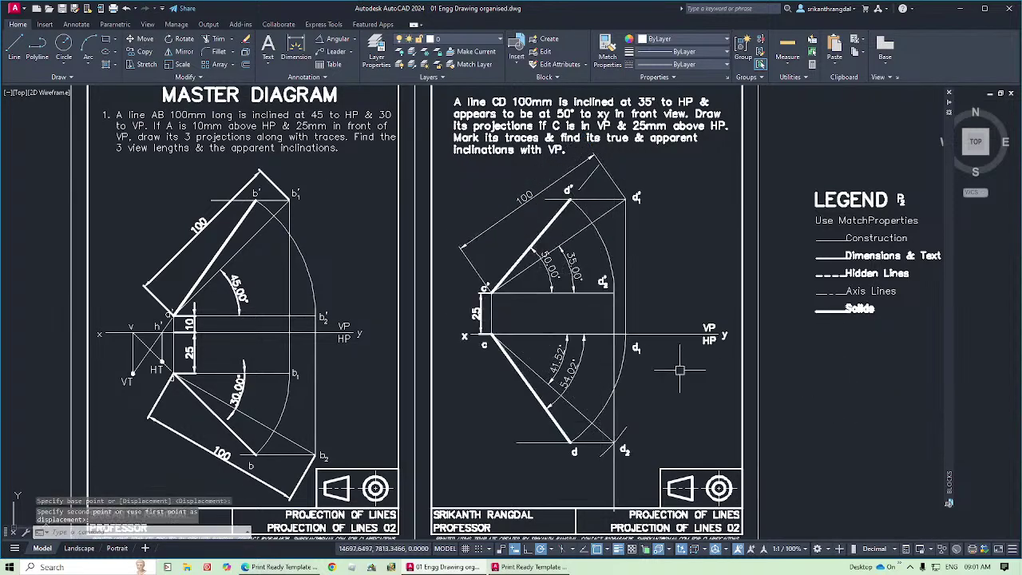
Shorten the vertical projector through d2 so that it ends a little below d2, clear of the title block.
middle_drag(679, 370, 691, 295)
click(610, 414)
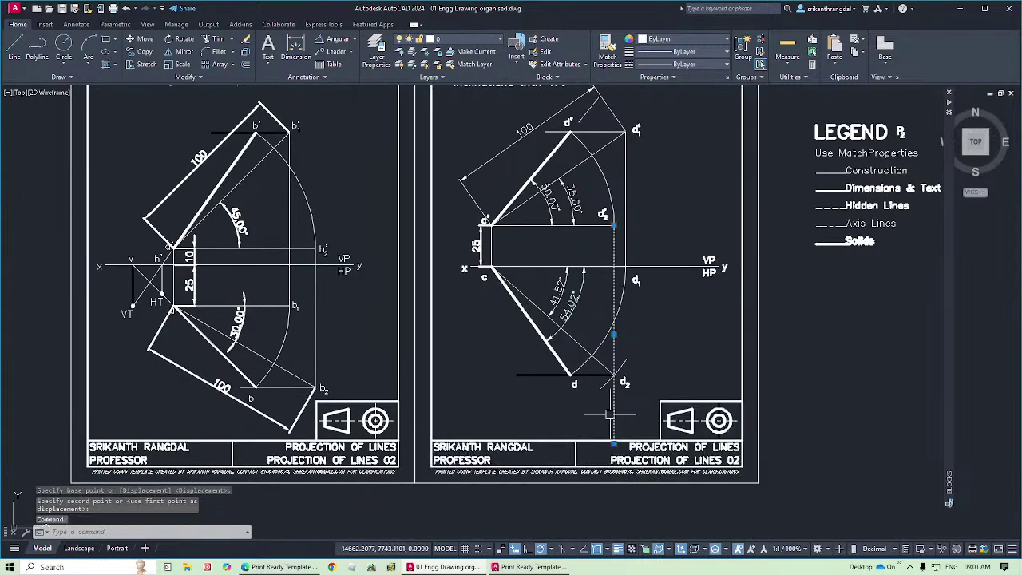
click(613, 443)
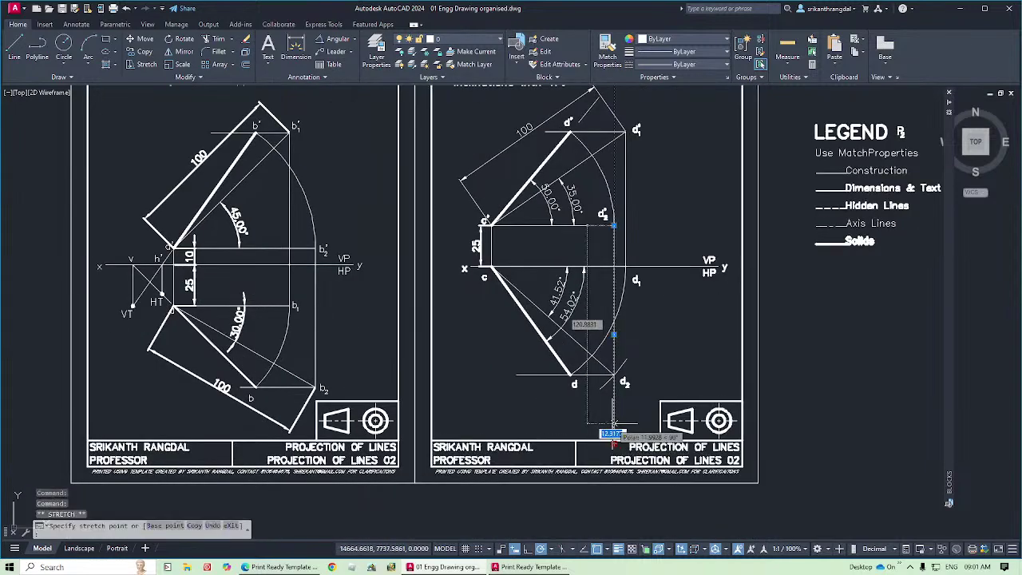
key(Escape)
key(Escape)
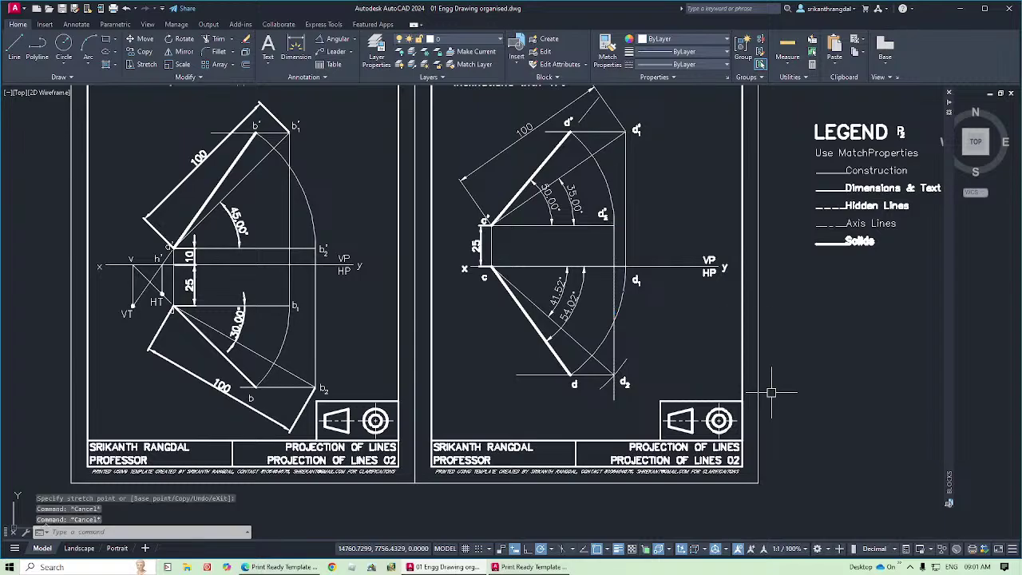
Match the legend's Dimensions & Text properties onto the 100 mm aligned dimension of the front view.
mouse_move(734, 292)
middle_down()
mouse_move(679, 335)
mouse_move(667, 370)
mouse_move(652, 315)
middle_up()
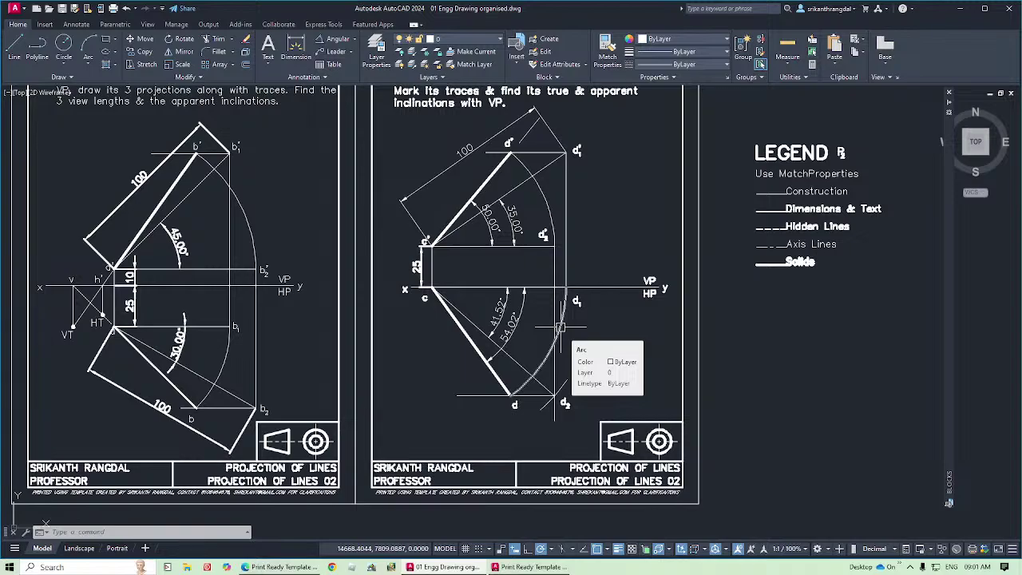
mouse_move(625, 210)
middle_down()
mouse_move(611, 223)
mouse_move(616, 247)
mouse_move(614, 237)
middle_up()
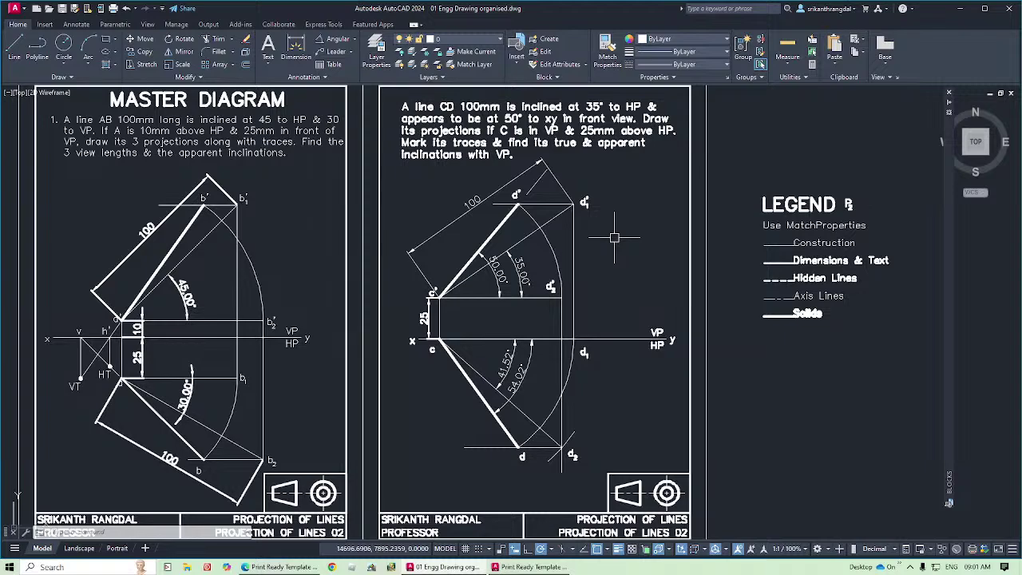
click(614, 237)
click(606, 49)
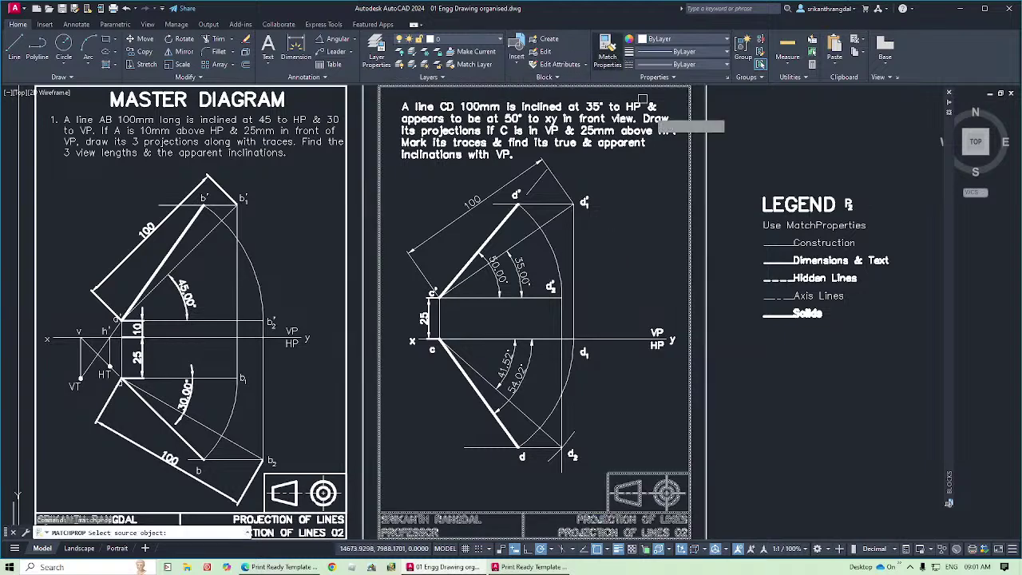
click(786, 261)
click(495, 191)
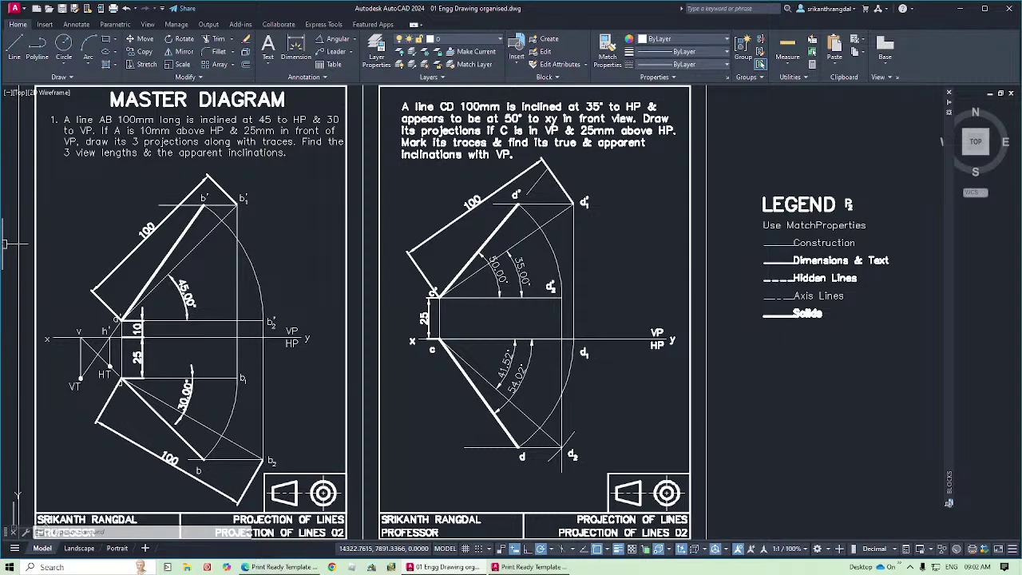
click(802, 307)
click(587, 316)
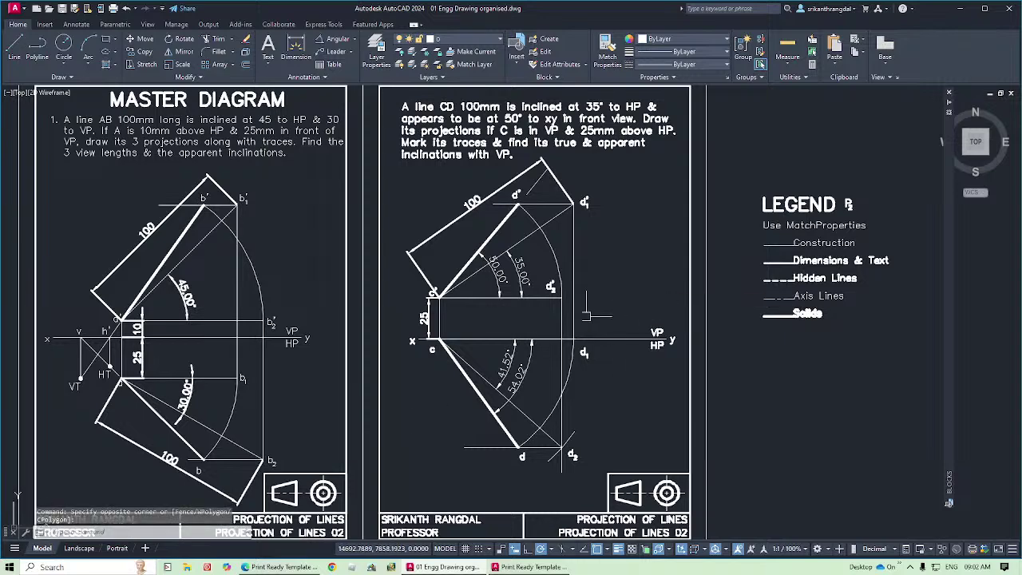
Start a plot and set its area to a window around the outer border of the line CD sheet.
key(ctrl+p)
click(474, 309)
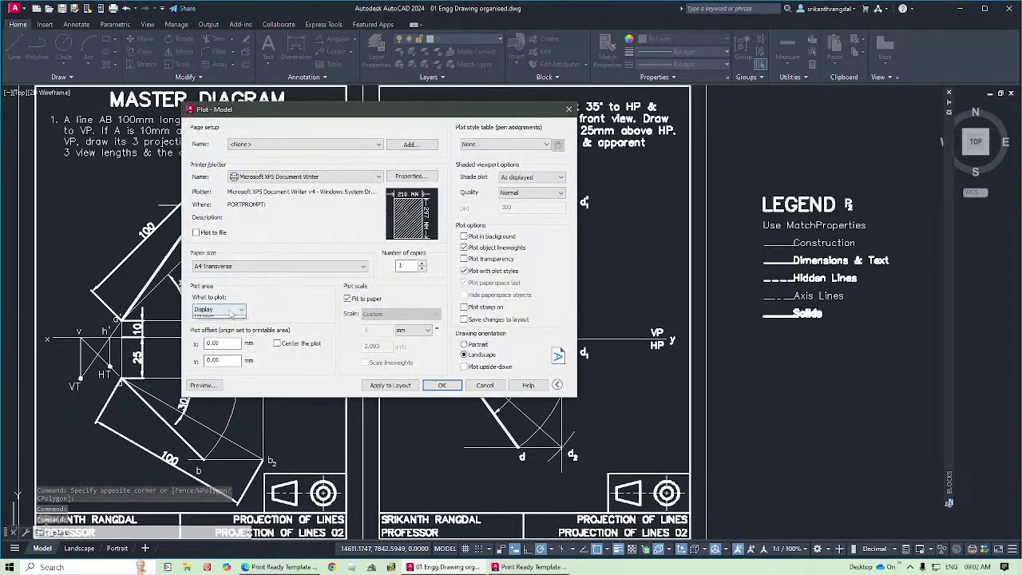
click(219, 309)
click(217, 342)
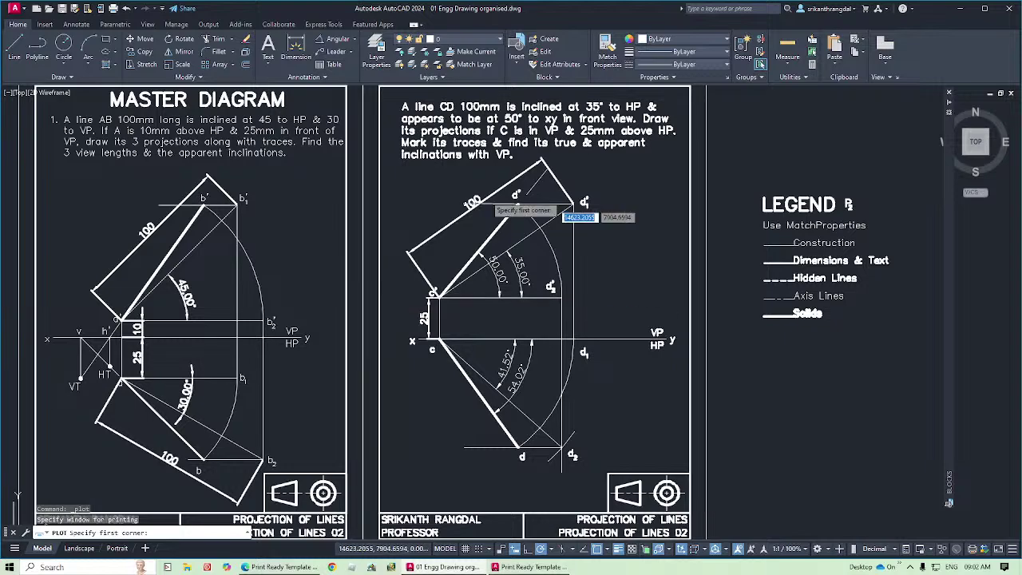
scroll(410, 154, down, 1)
click(381, 101)
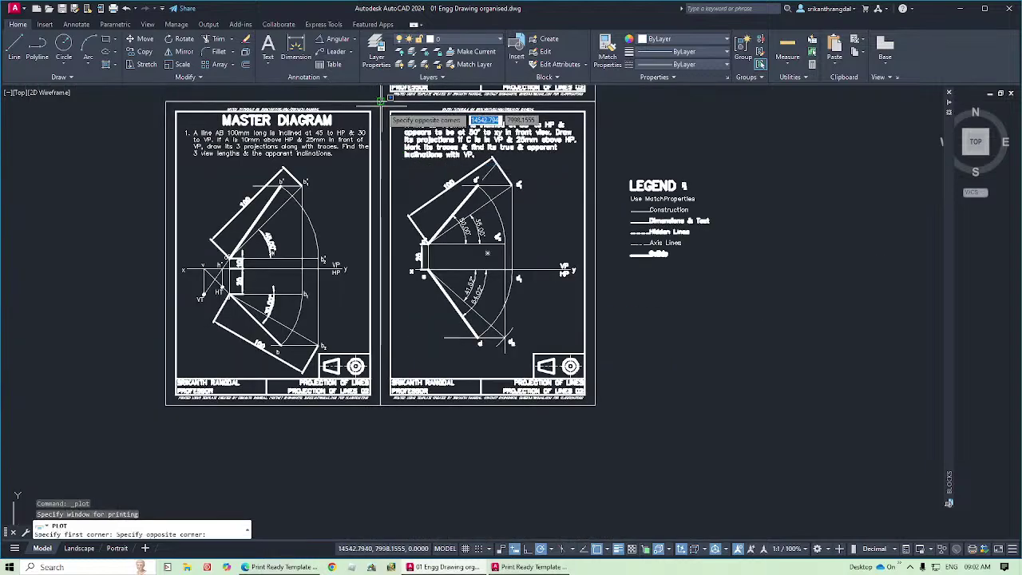
click(594, 406)
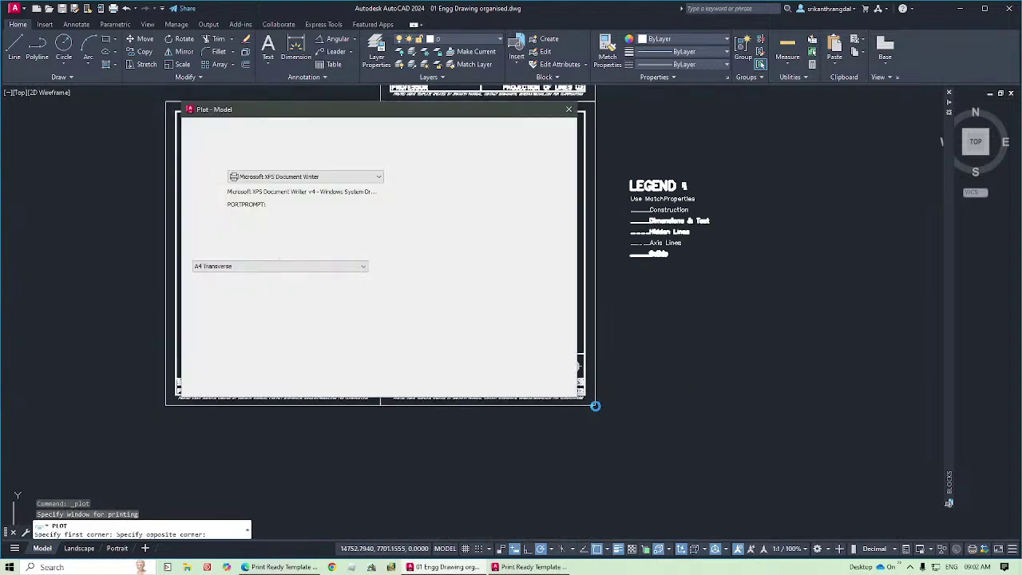
Set the plot's drawing orientation to Portrait and its printer to Microsoft Print to PDF.
click(472, 345)
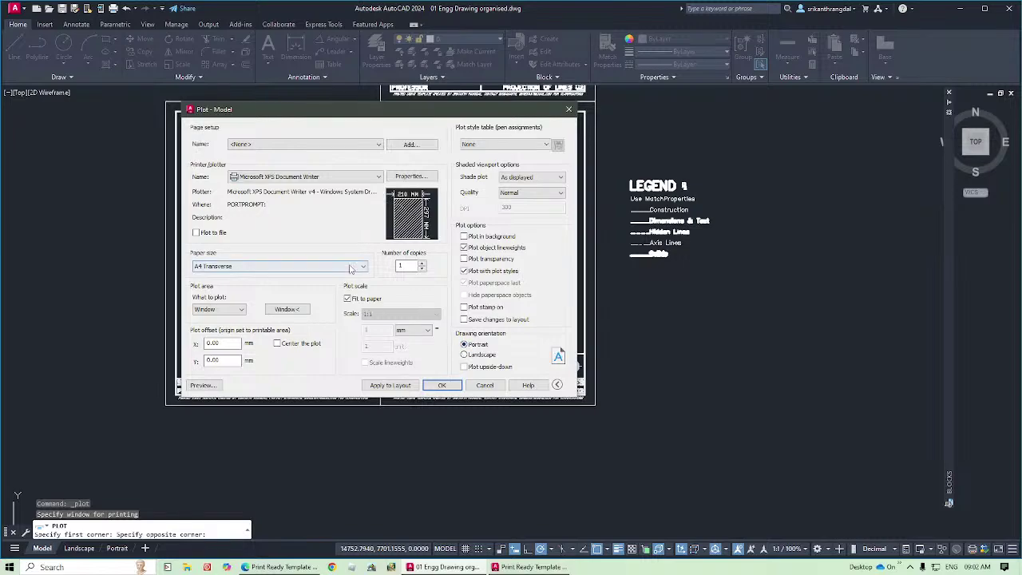
click(311, 178)
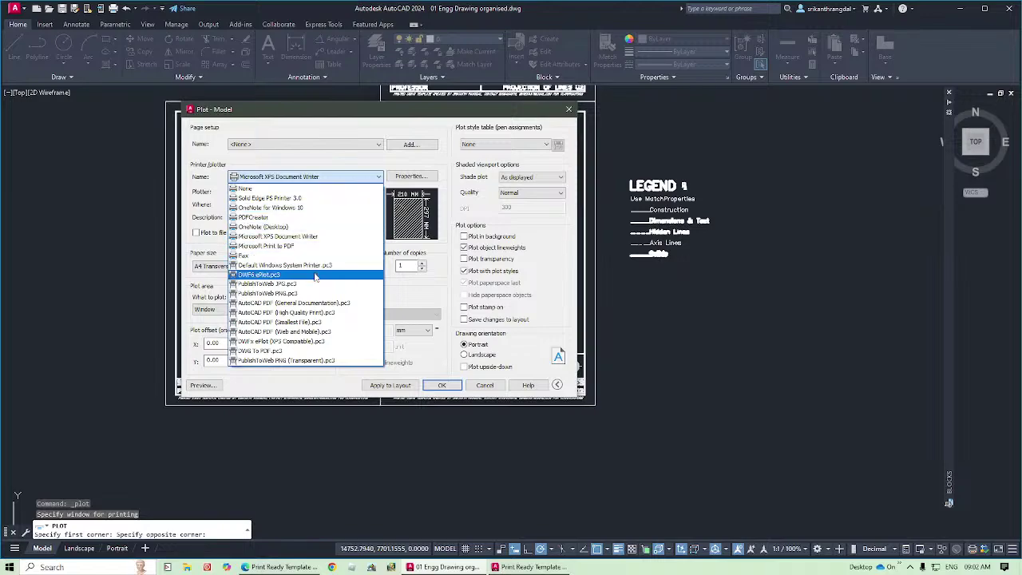
click(308, 245)
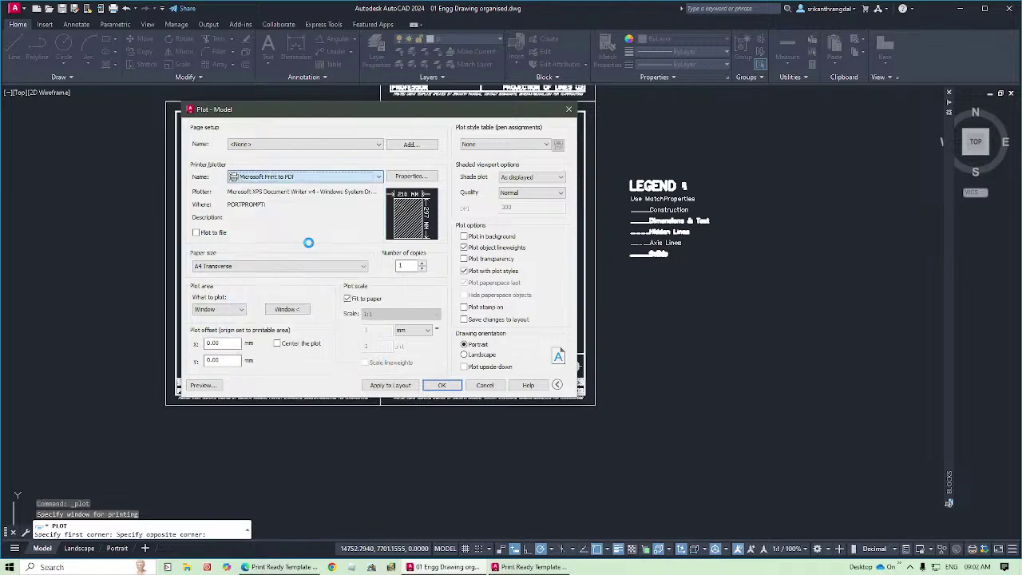